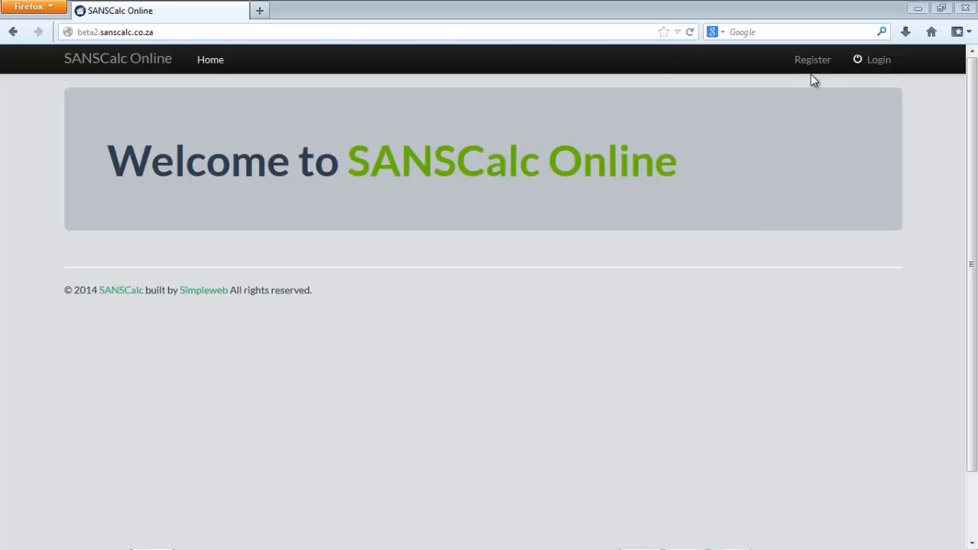
# Sign in to SANSCalc Online with the saved account credentials.
pyautogui.click(880, 67)
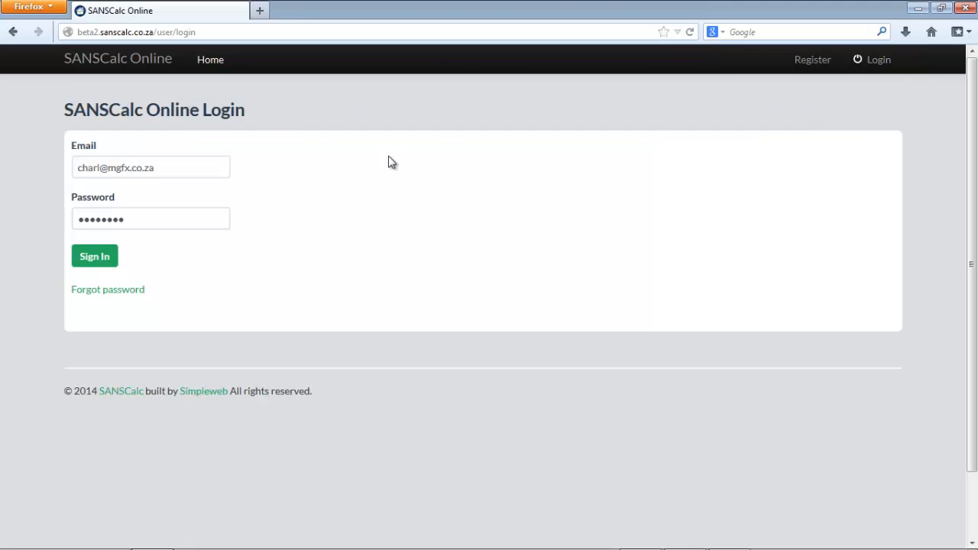
pyautogui.click(97, 260)
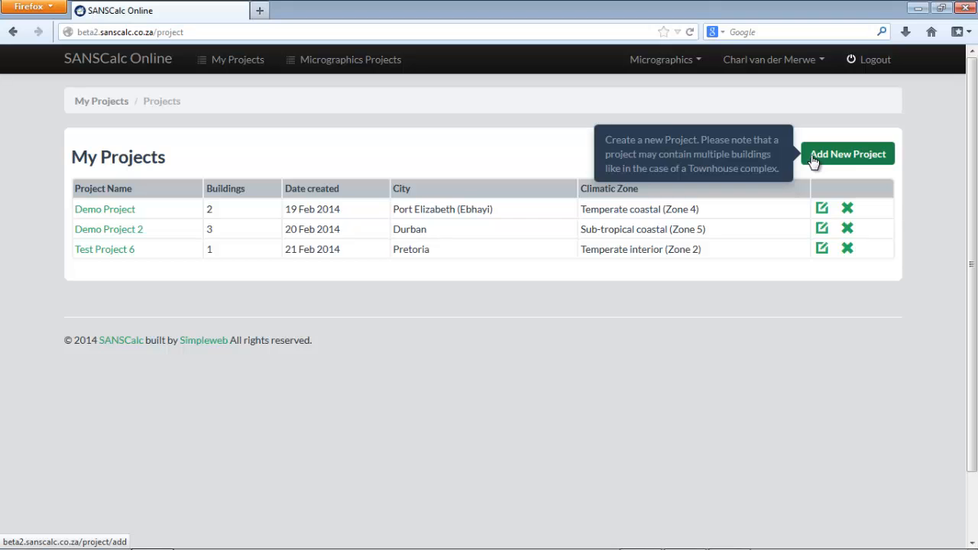
# Examine the Micrographics project list and the company's users and licenses, and return to My Projects.
pyautogui.click(353, 66)
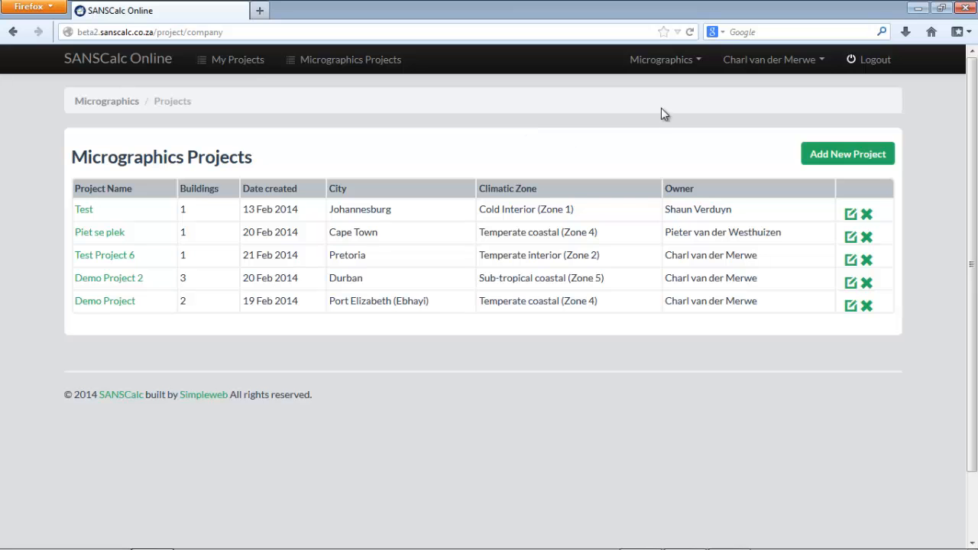
pyautogui.click(254, 66)
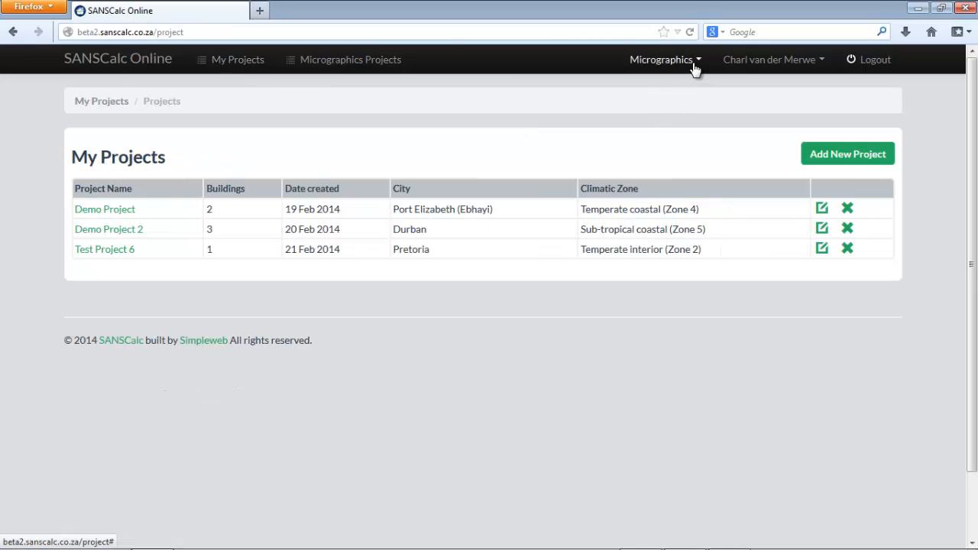
pyautogui.click(694, 66)
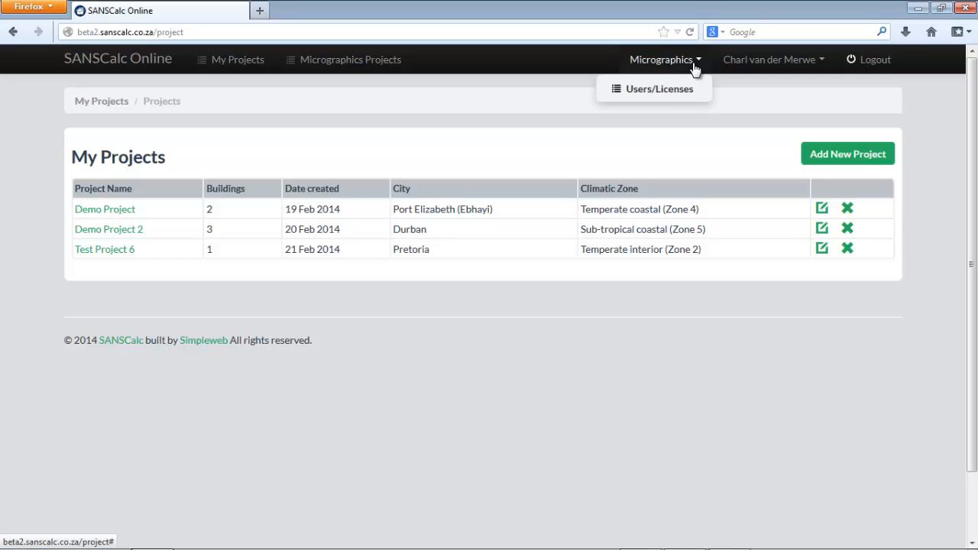
pyautogui.click(667, 91)
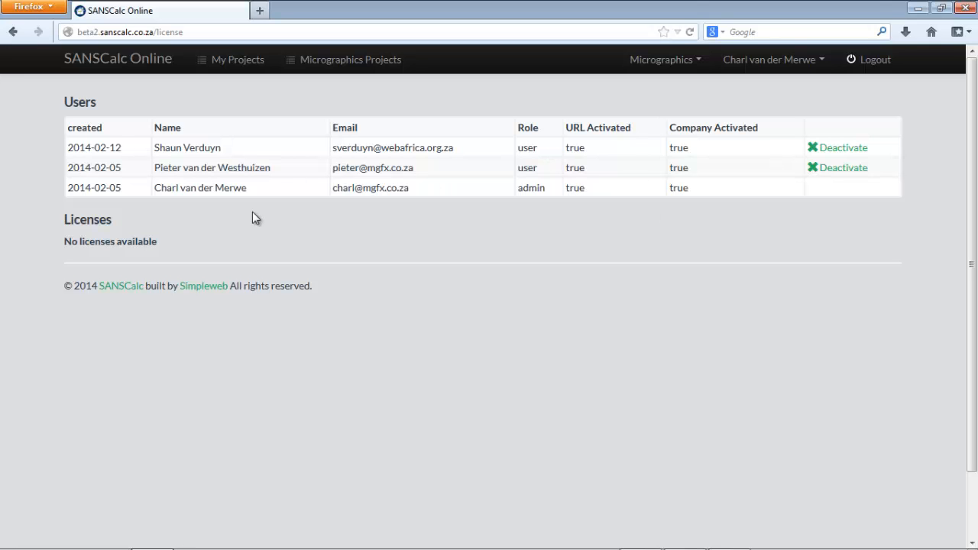
pyautogui.click(795, 66)
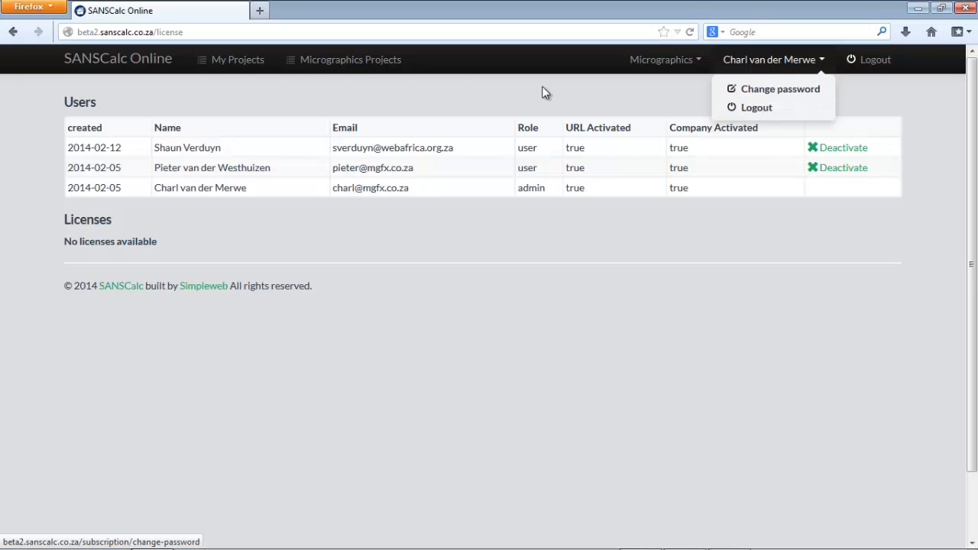
pyautogui.click(247, 71)
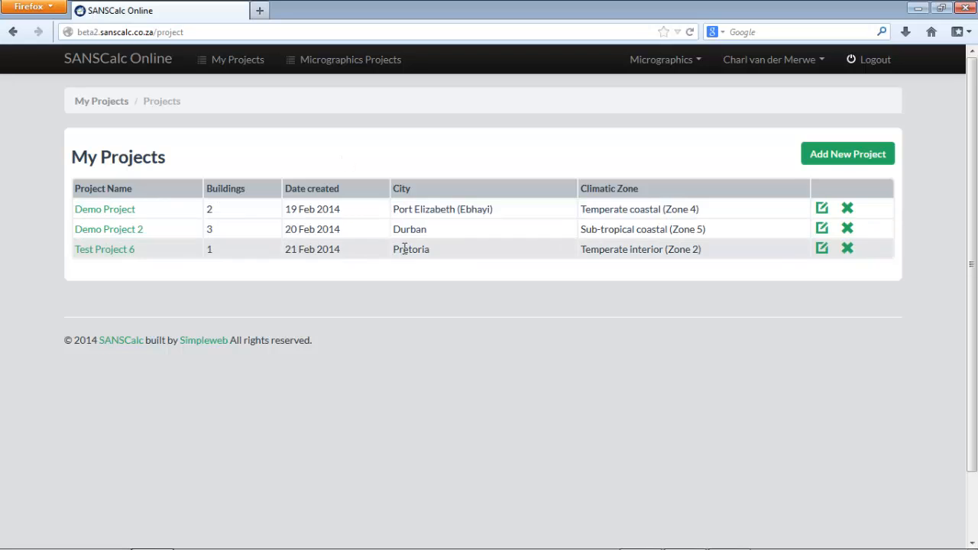
# Start a new project named My Project1 in the province Kwazulu-Natal with the city Durban.
pyautogui.click(825, 155)
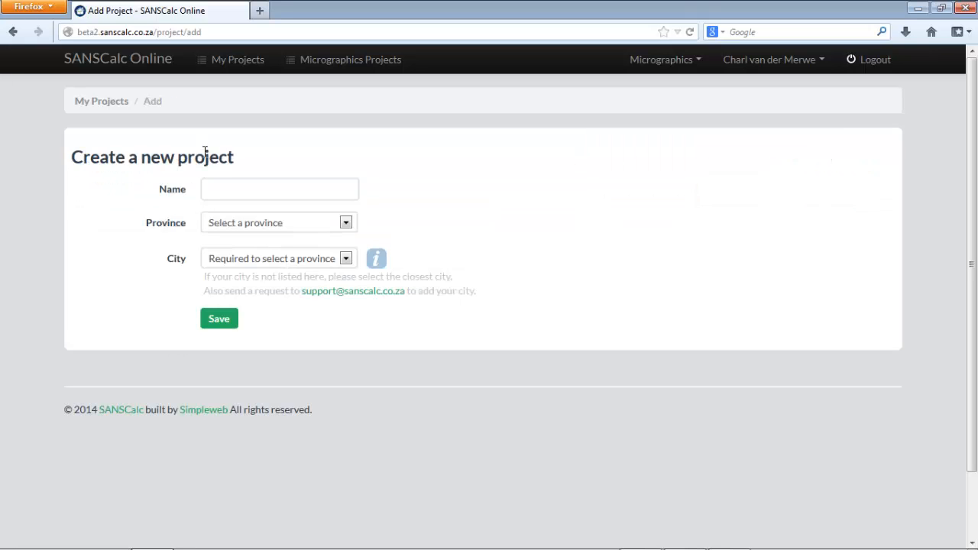
pyautogui.click(228, 185)
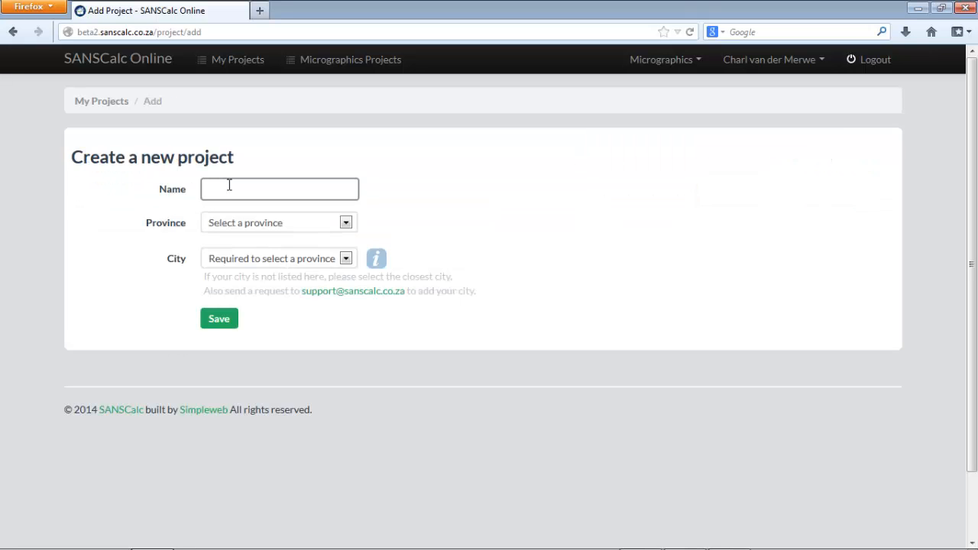
pyautogui.write('My Project1')
pyautogui.click(277, 224)
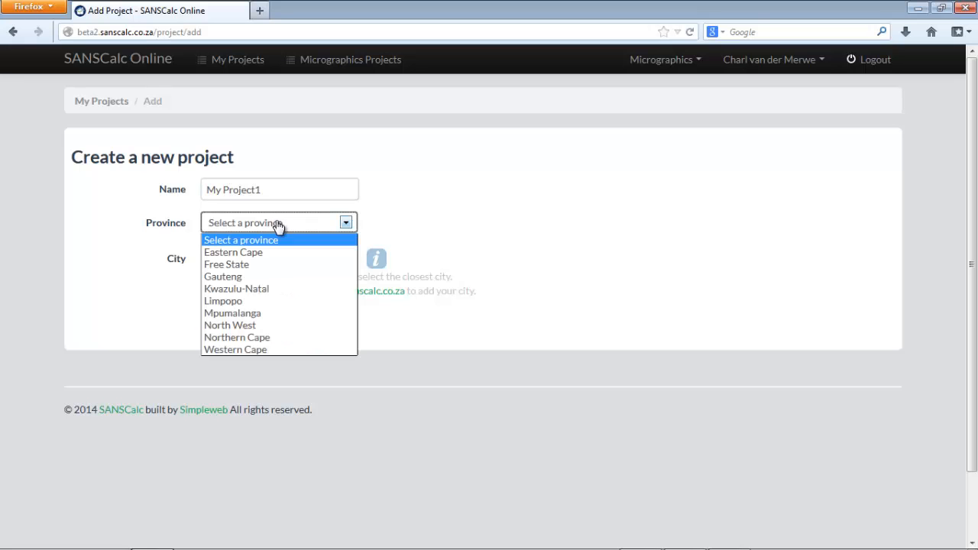
pyautogui.click(282, 295)
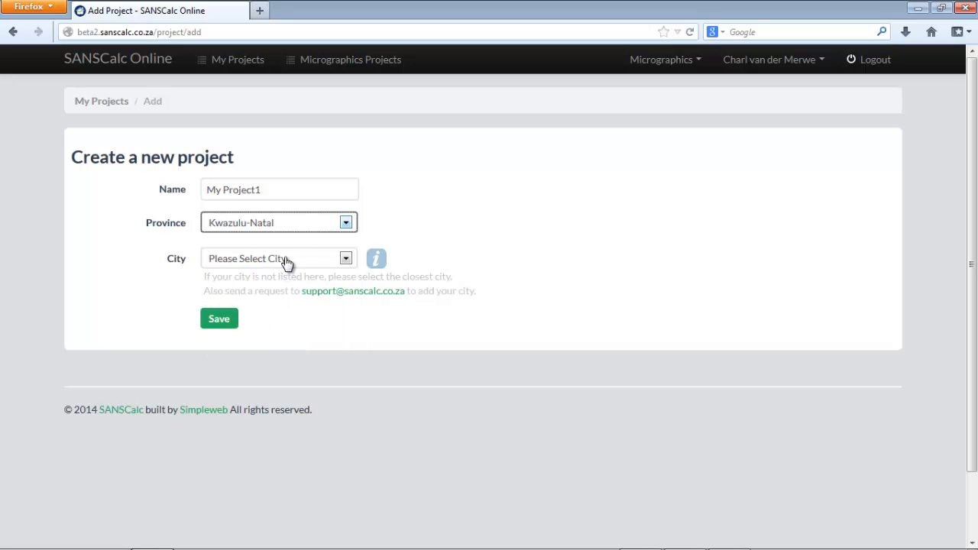
pyautogui.click(286, 261)
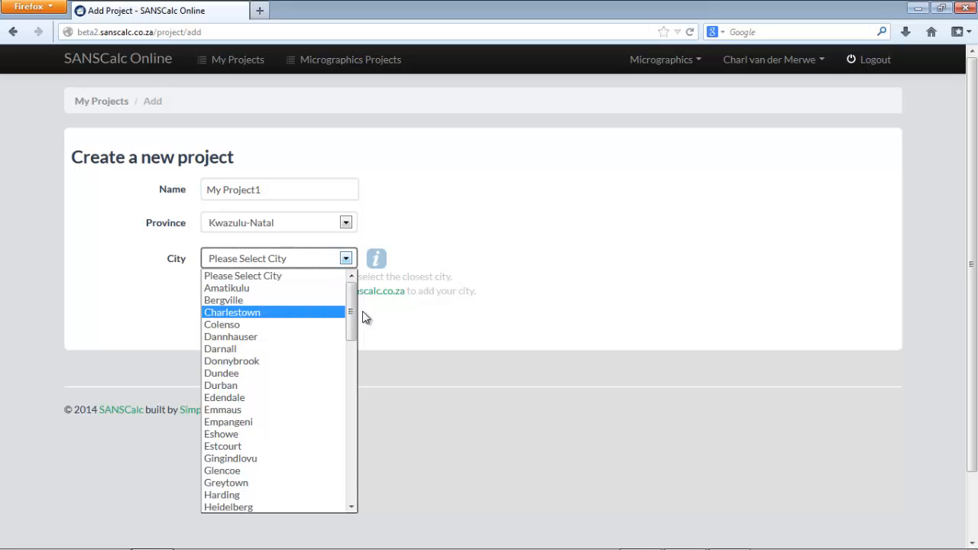
pyautogui.click(285, 385)
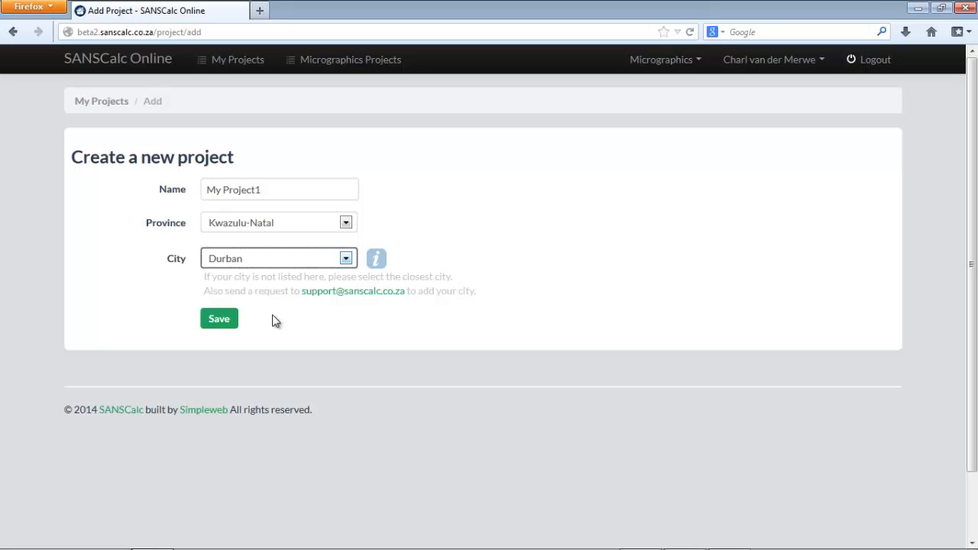
# Read the note about unlisted cities and examine the full-size South African climate zones map.
pyautogui.moveTo(244, 277); pyautogui.dragTo(426, 280)
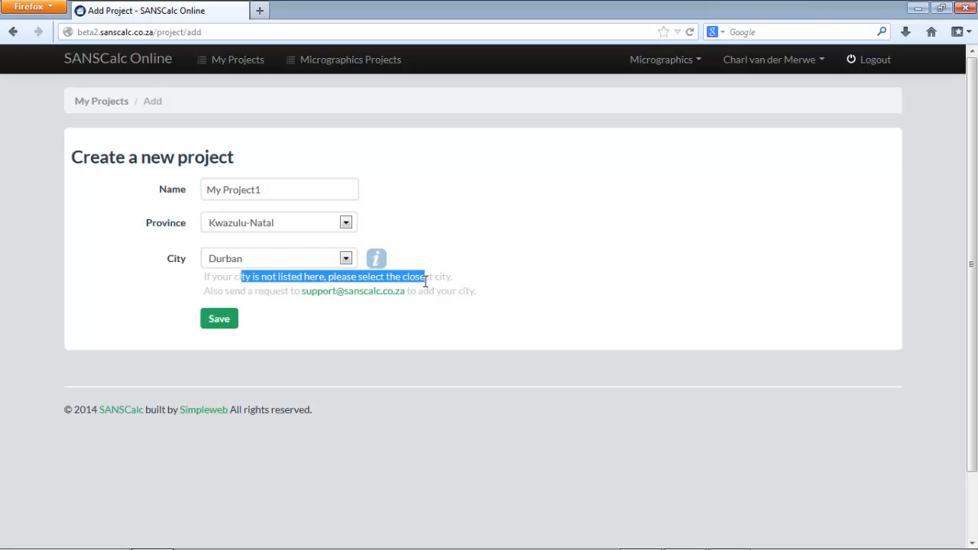
pyautogui.click(425, 281)
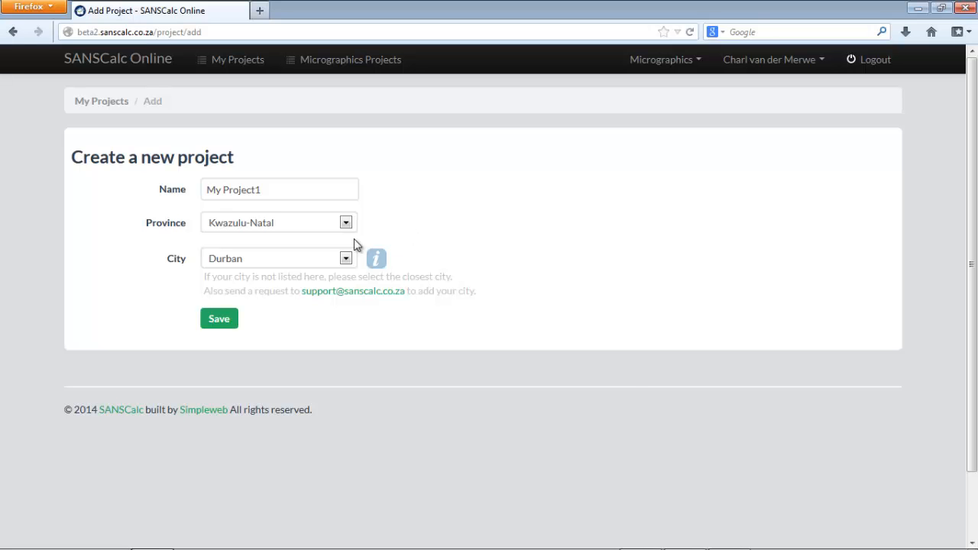
pyautogui.click(375, 258)
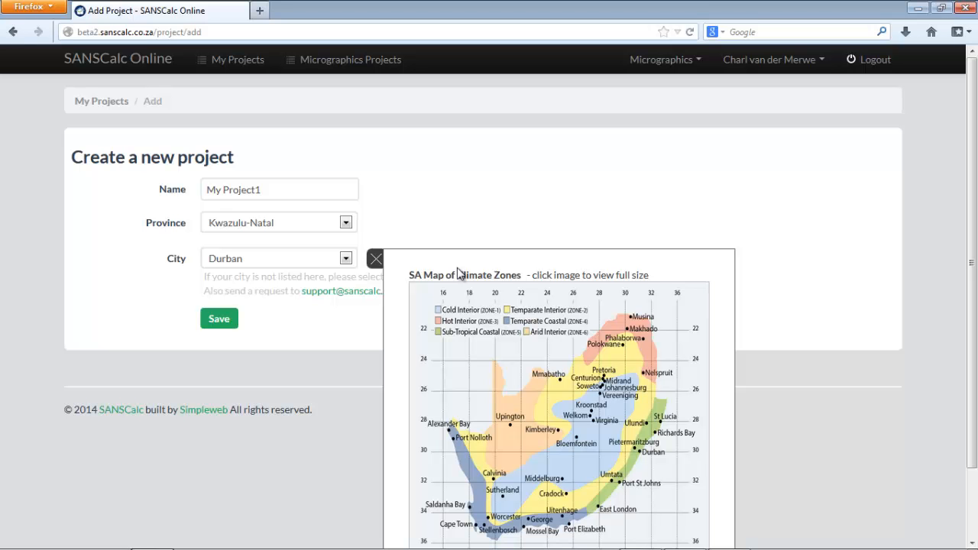
pyautogui.click(476, 317)
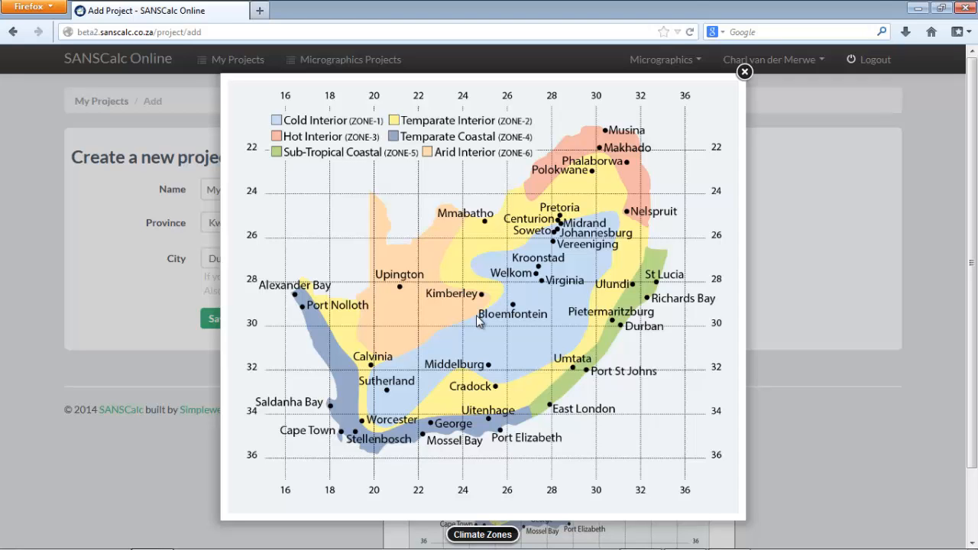
pyautogui.click(743, 71)
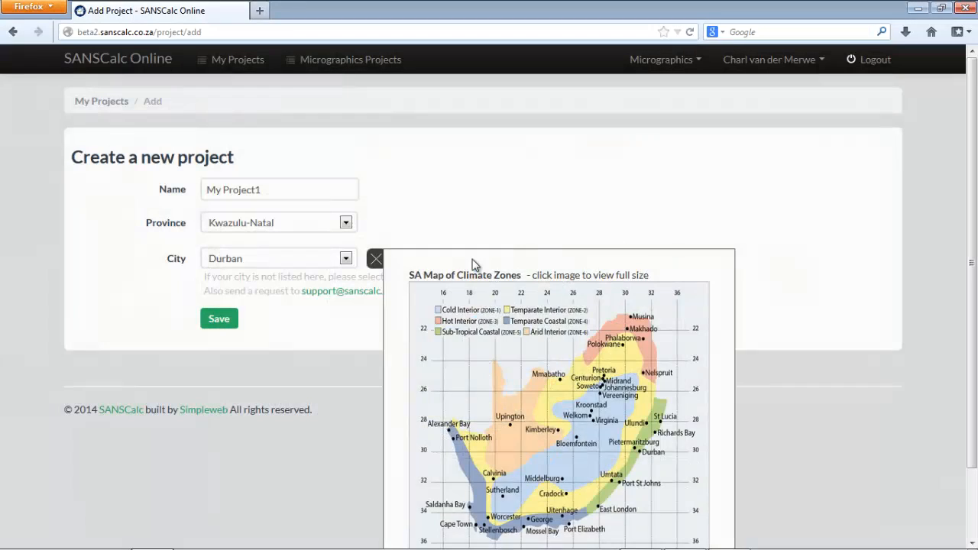
pyautogui.click(375, 263)
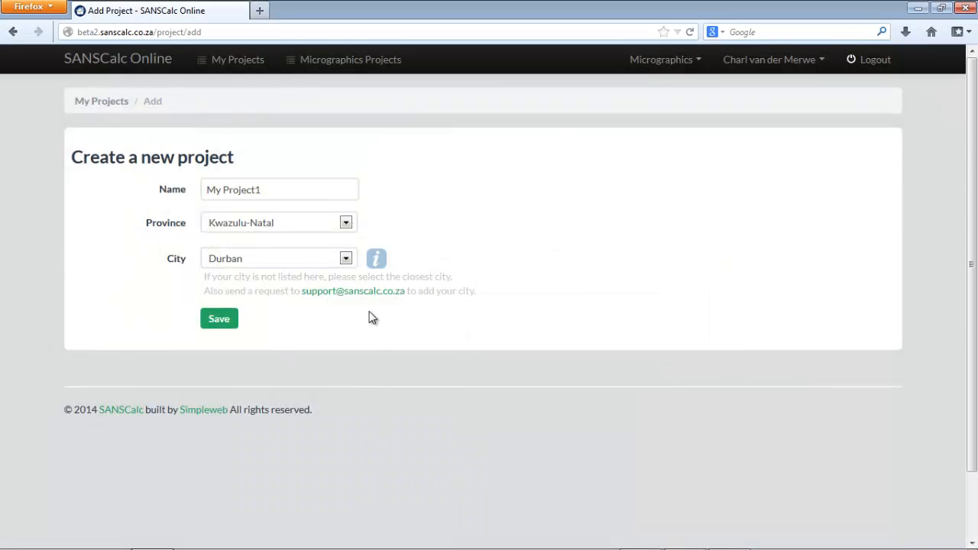
# Save the new project and open My Project1 from the project list.
pyautogui.click(221, 328)
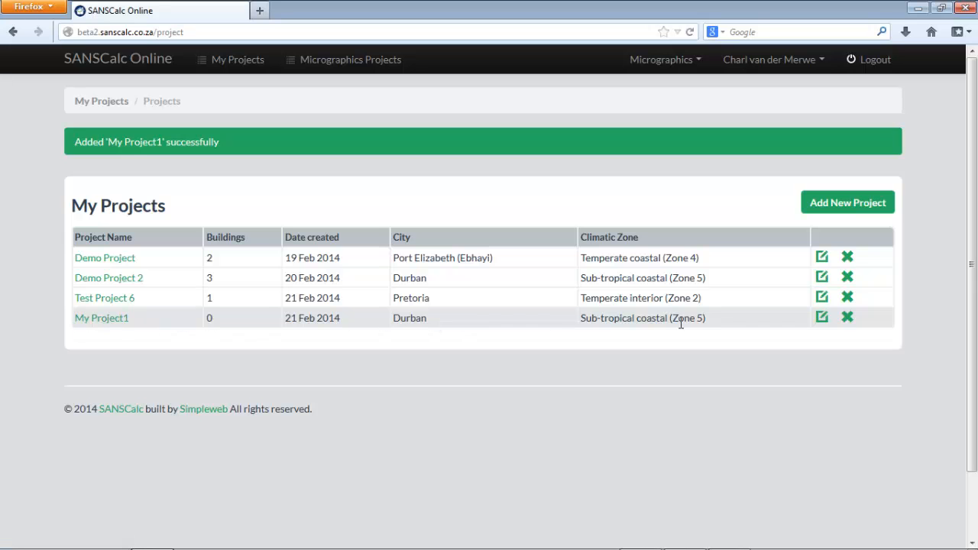
pyautogui.click(99, 321)
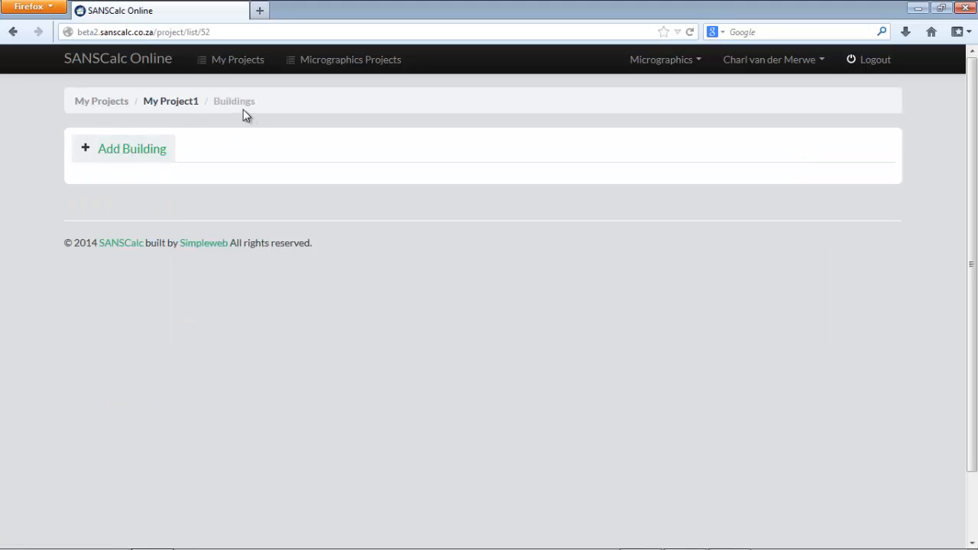
# Start a new building in My Project1 named Demo Blg 1 with a gross area of 340 m².
pyautogui.click(126, 153)
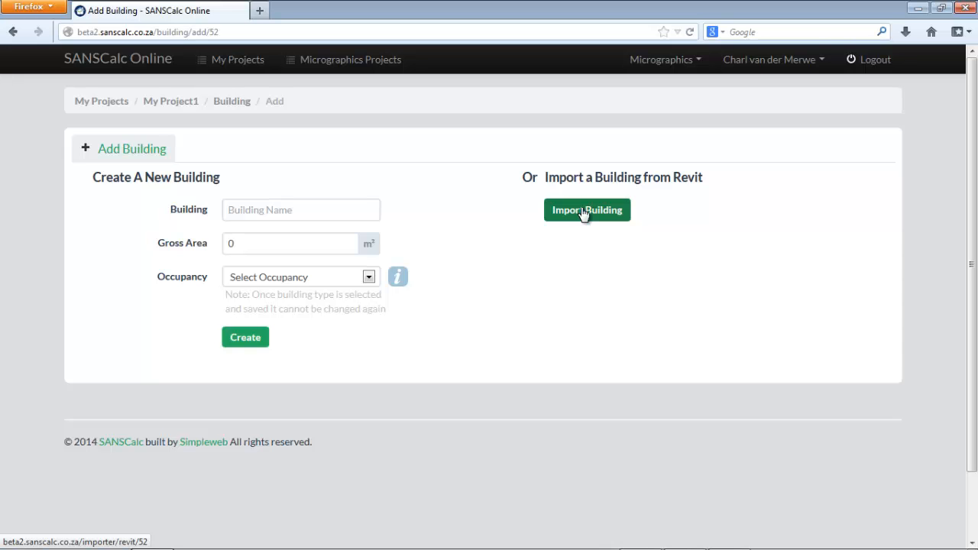
pyautogui.click(340, 210)
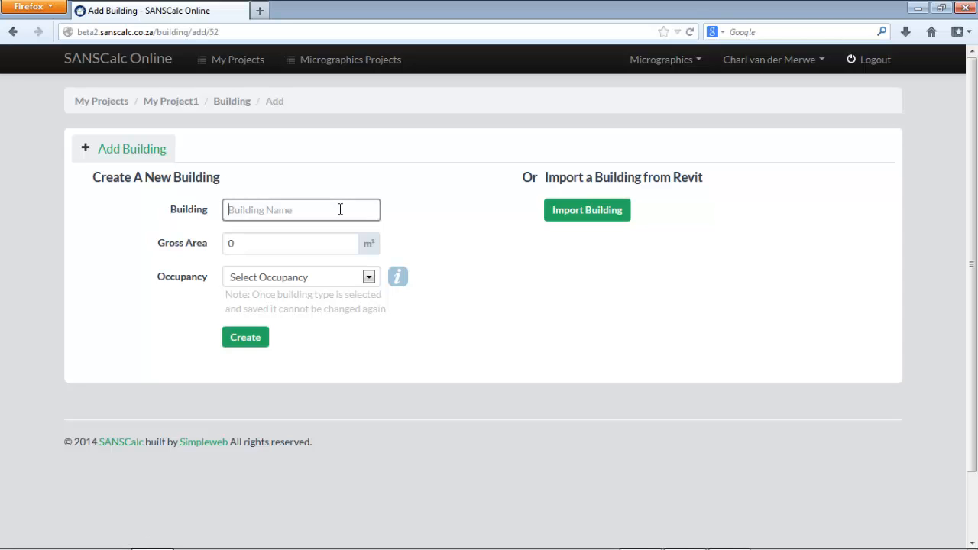
pyautogui.write('Demo Blg 1')
pyautogui.click(306, 244)
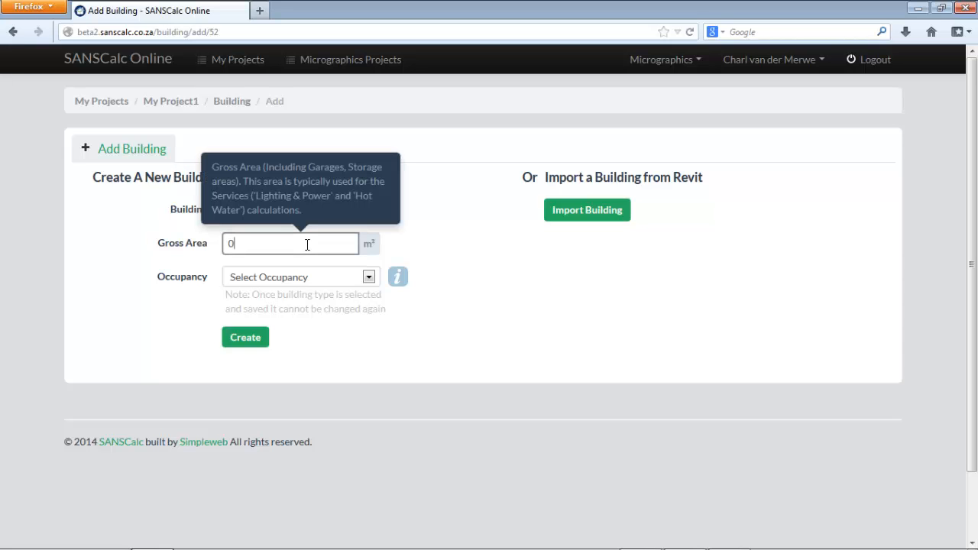
pyautogui.moveTo(307, 245); pyautogui.dragTo(184, 249)
pyautogui.write('340')
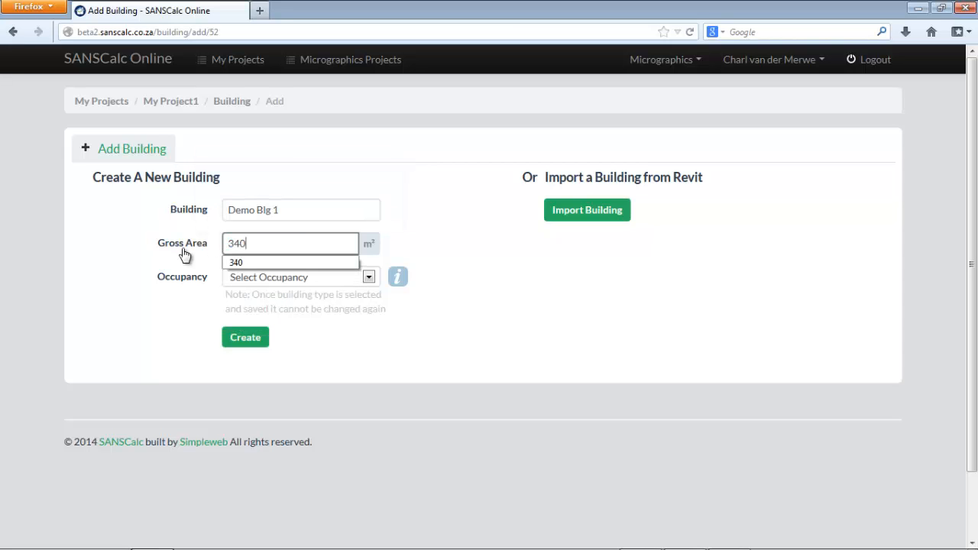
pyautogui.click(120, 263)
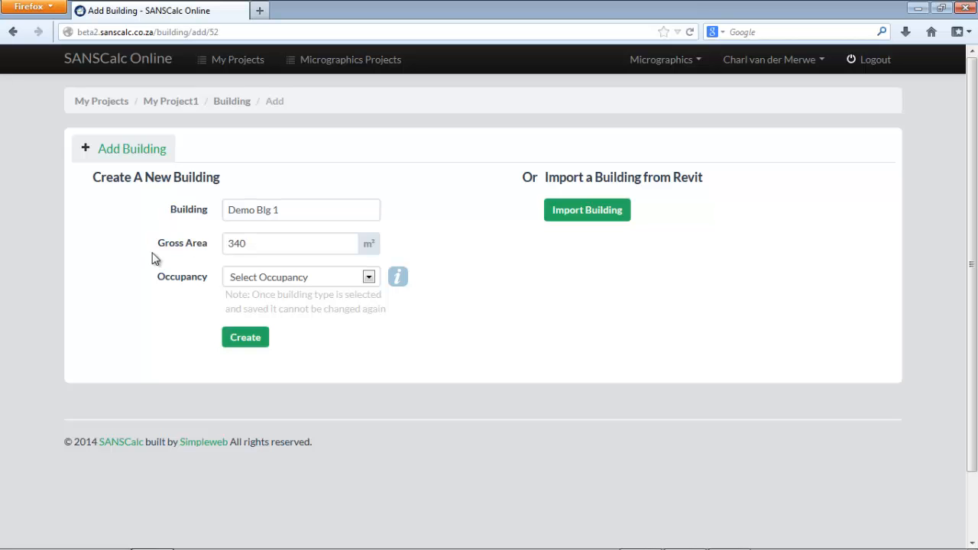
# Set the building's occupancy to H2 - Dormitory.
pyautogui.moveTo(264, 240)
pyautogui.click(348, 281)
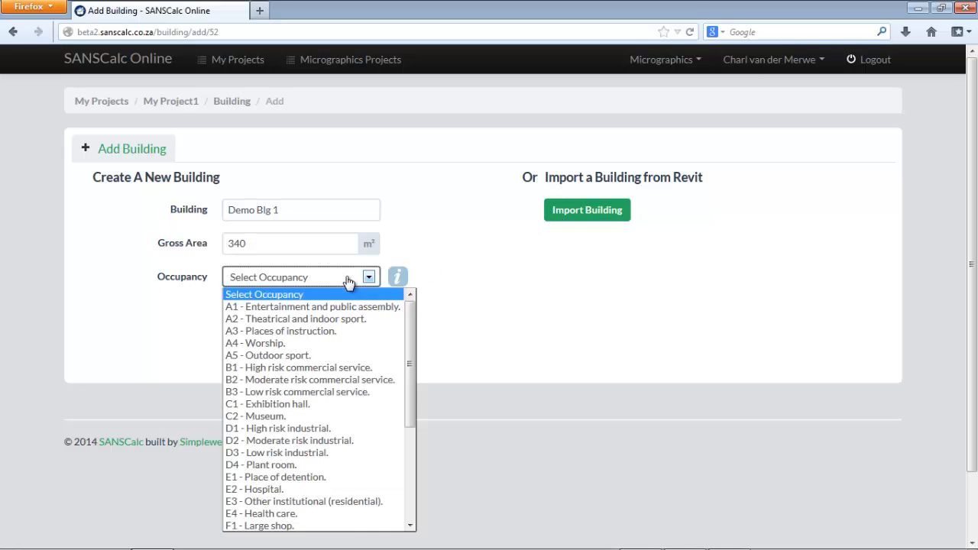
pyautogui.scroll(-3, 329, 395)
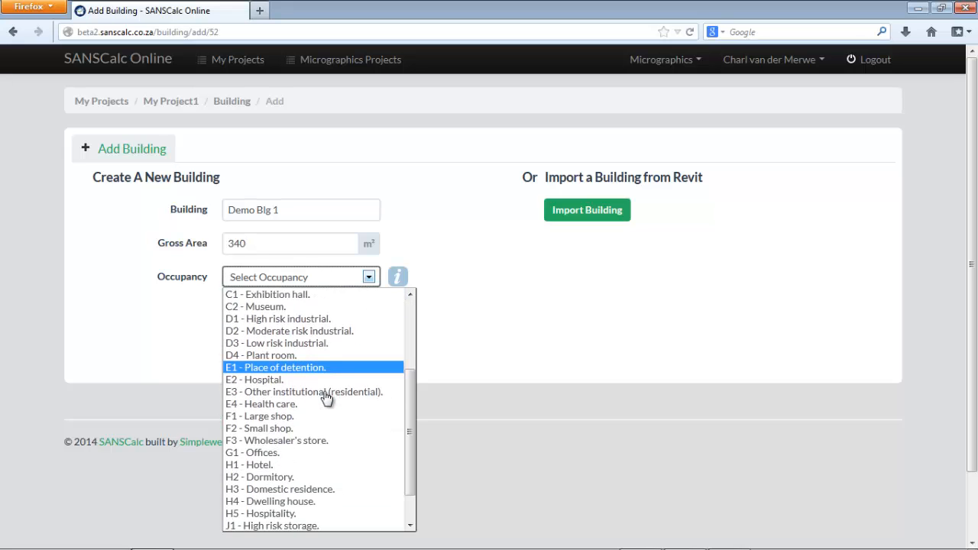
pyautogui.scroll(-1, 325, 401)
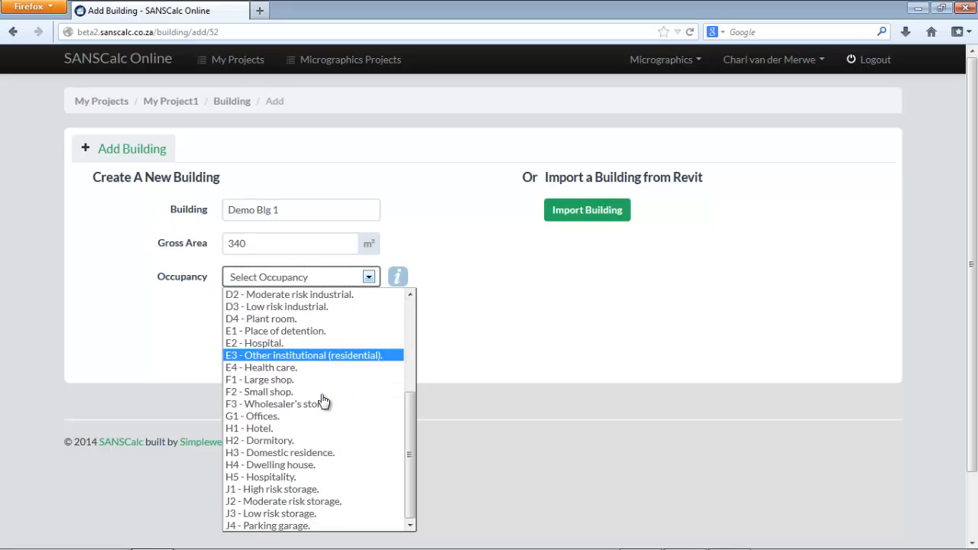
pyautogui.click(304, 442)
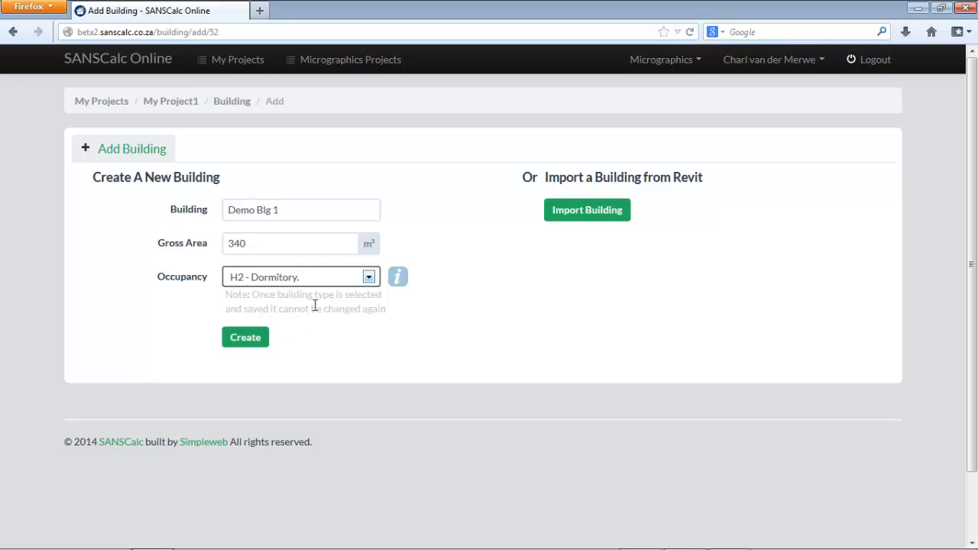
# Check the full-size building types reference table and create the building Demo Blg 1.
pyautogui.click(399, 278)
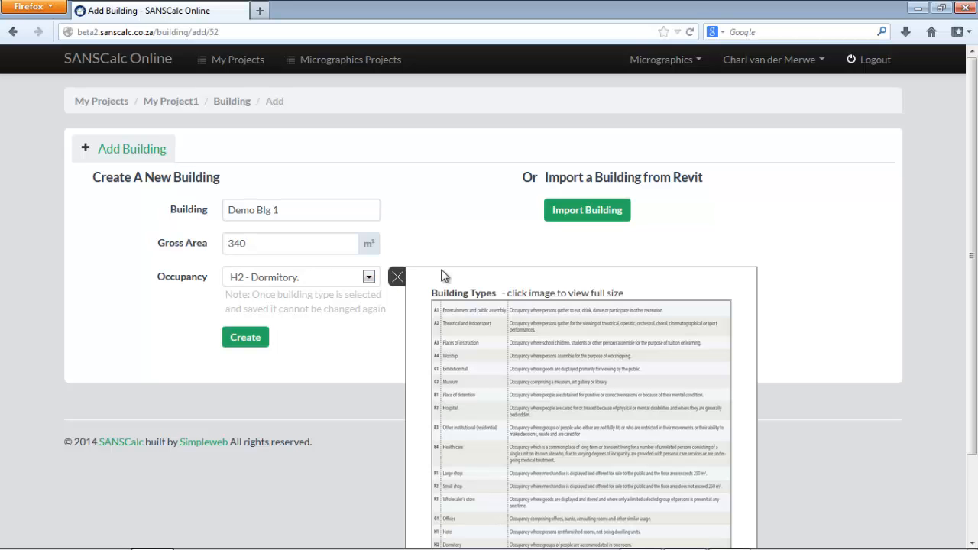
pyautogui.click(547, 347)
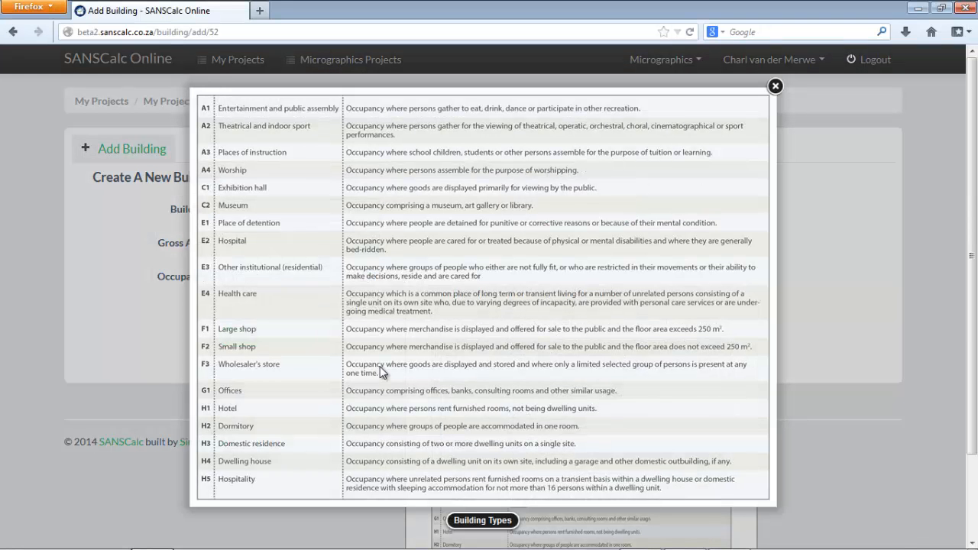
pyautogui.click(774, 87)
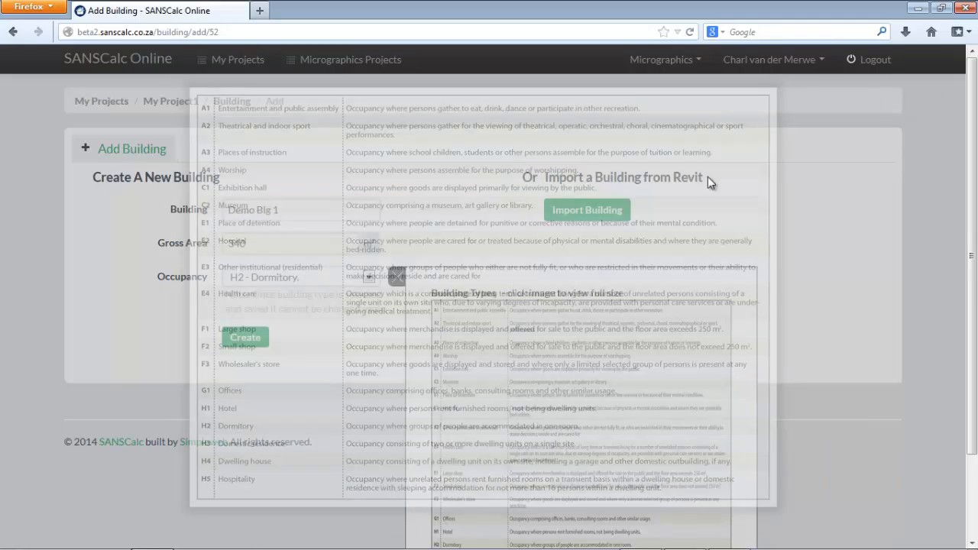
pyautogui.click(399, 279)
pyautogui.click(236, 339)
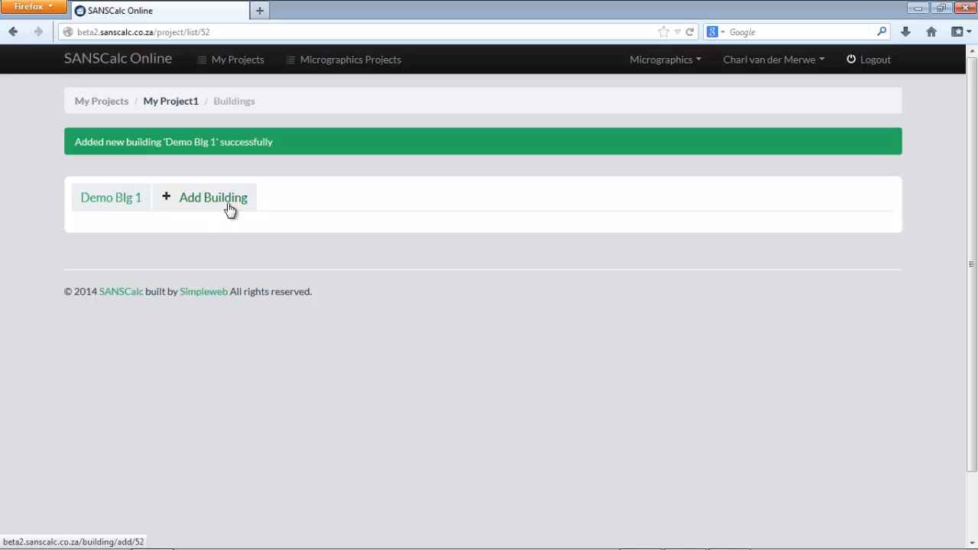
# Open the building Demo Blg 1, read its introductory calculation note and go to the Orientation module.
pyautogui.click(93, 201)
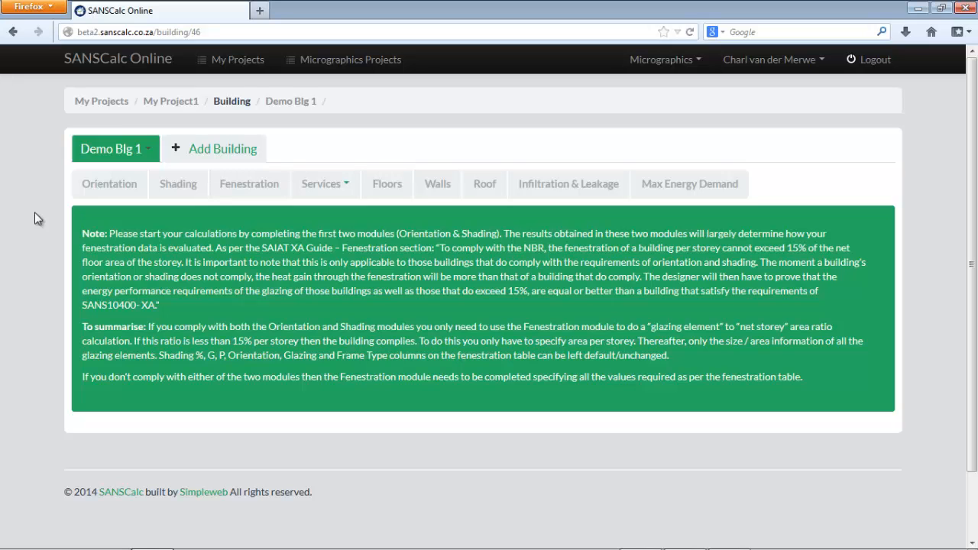
pyautogui.click(105, 156)
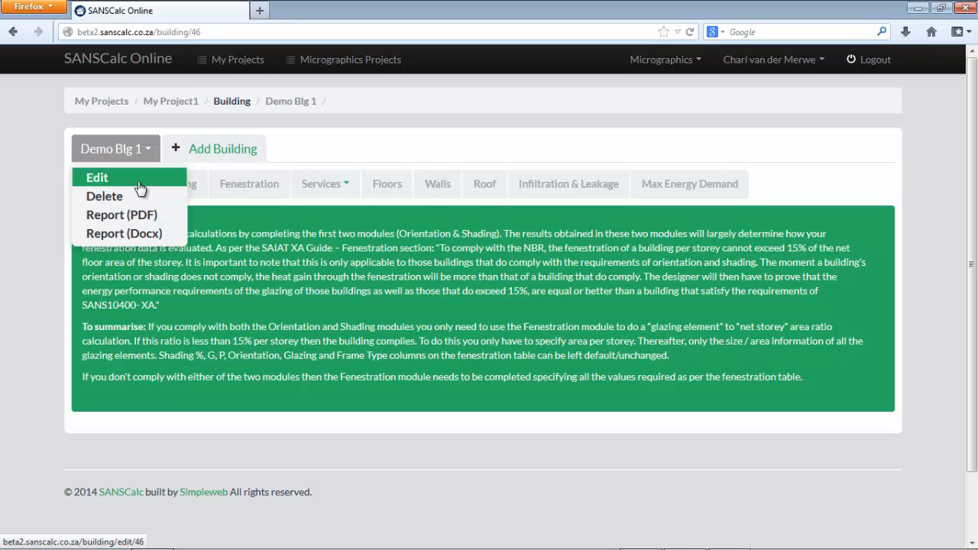
pyautogui.click(52, 183)
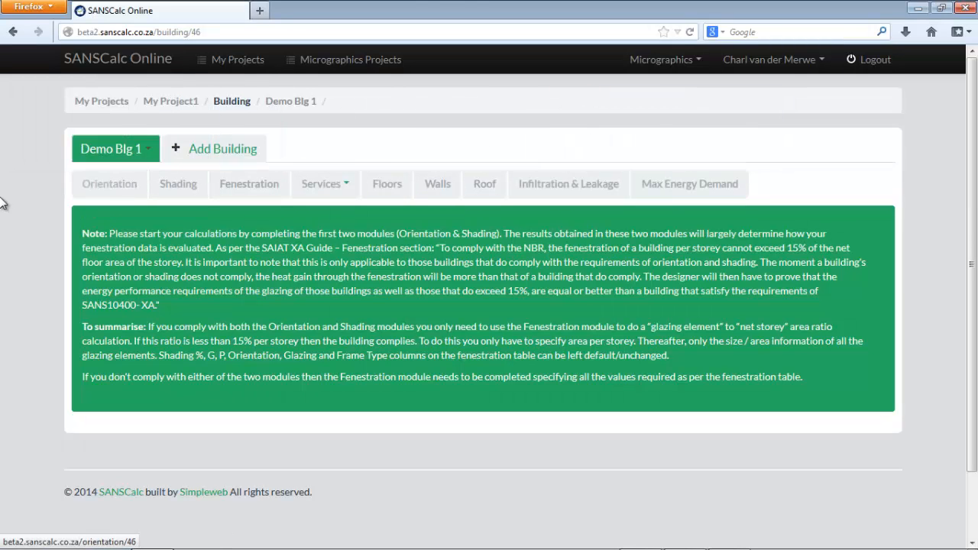
pyautogui.moveTo(83, 229); pyautogui.dragTo(333, 391)
pyautogui.click(341, 386)
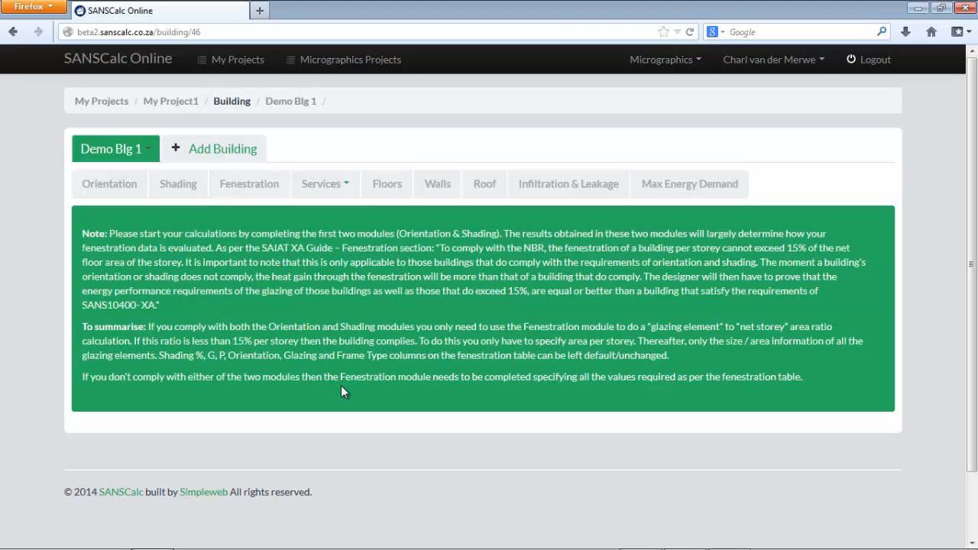
pyautogui.click(108, 194)
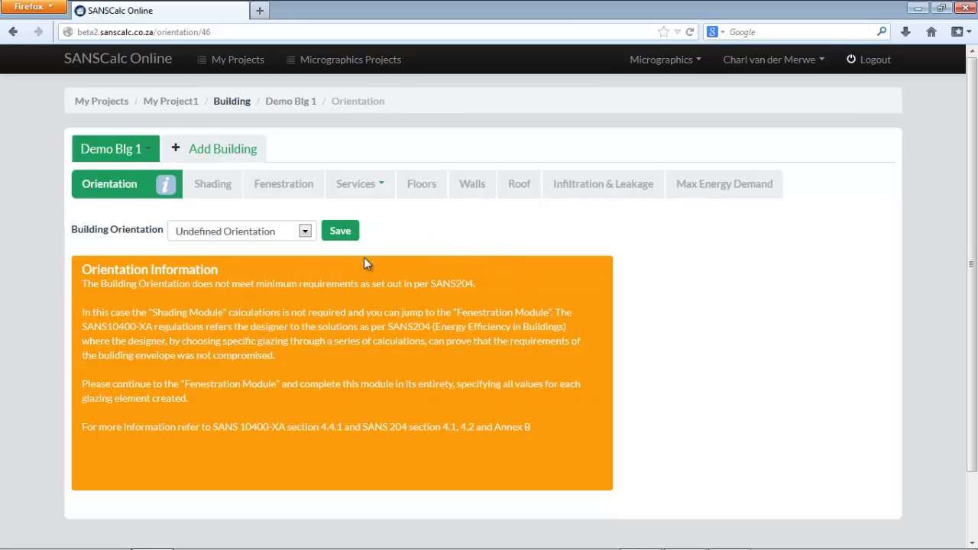
# Set the building orientation to S, E, W, NW, NE, SW, SE and save it.
pyautogui.click(305, 233)
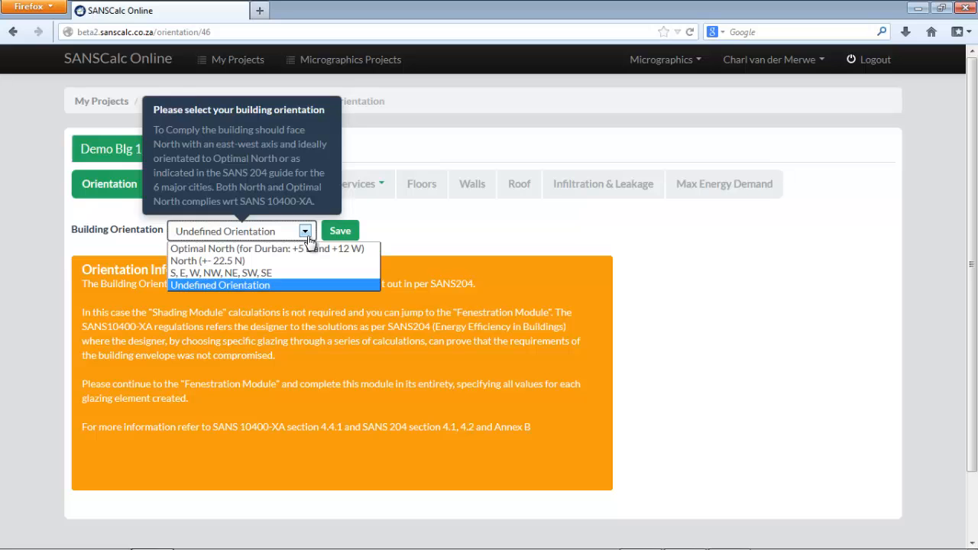
pyautogui.click(285, 273)
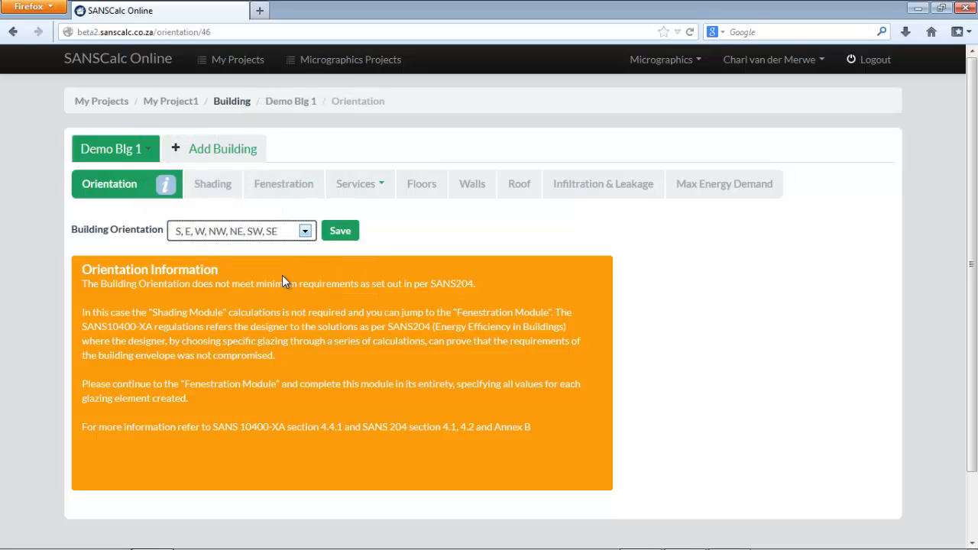
pyautogui.click(340, 233)
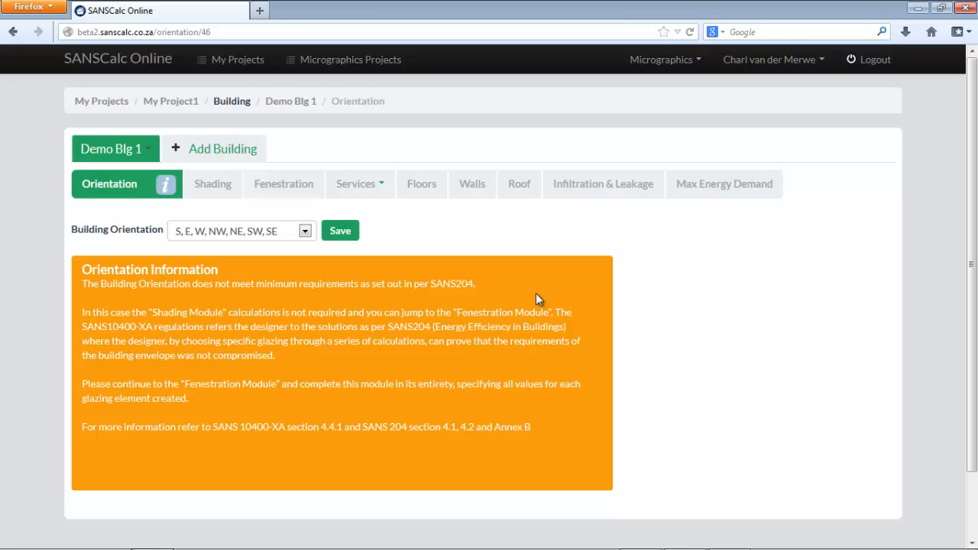
# Change the building orientation selection to North (+- 22.5 N).
pyautogui.click(305, 232)
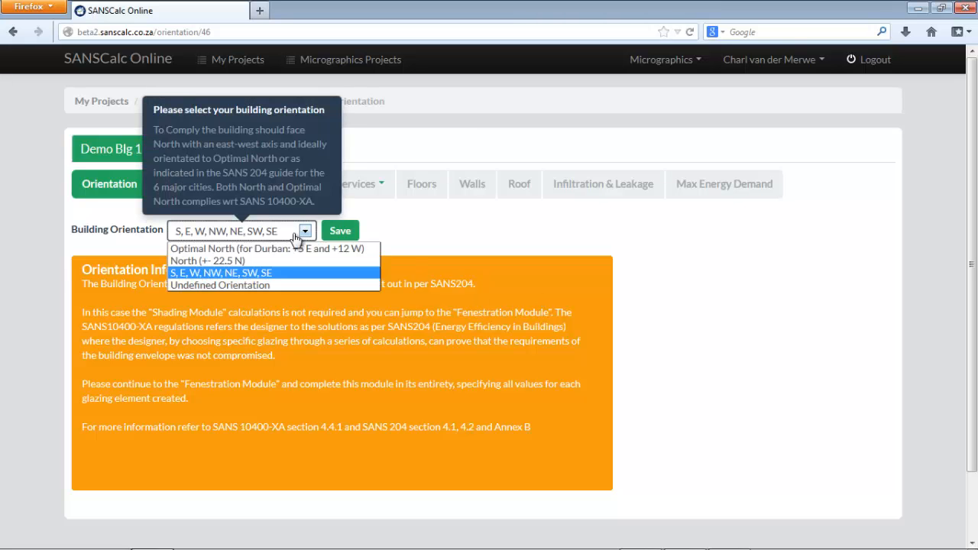
pyautogui.click(270, 267)
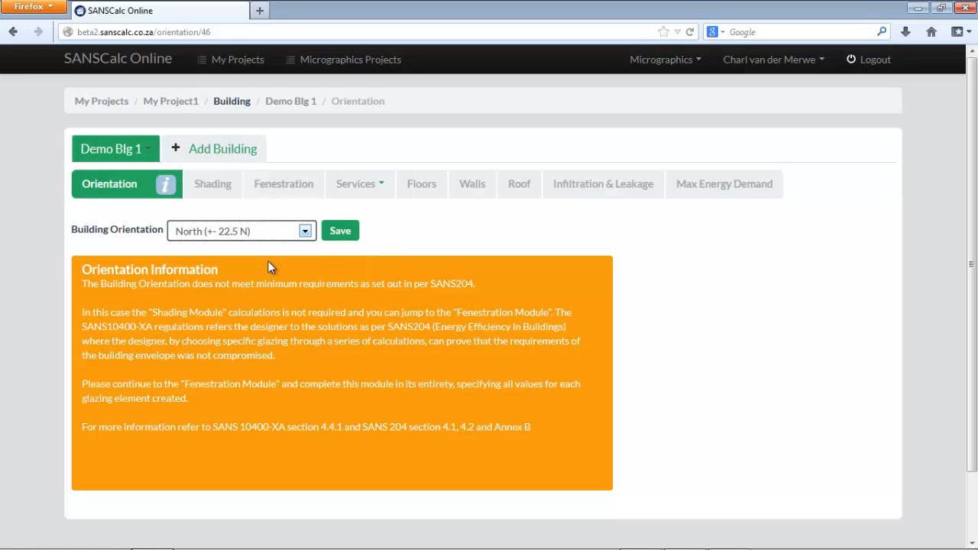
pyautogui.click(297, 232)
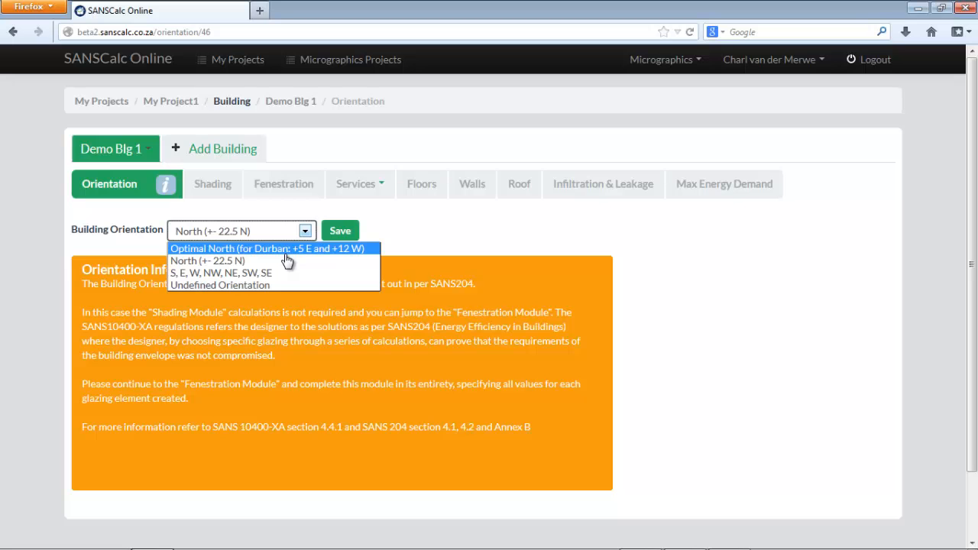
# Look through the orientation reference diagrams, including the Optimal North wheel and the Johannesburg and Cape Town orientation graphs.
pyautogui.click(167, 188)
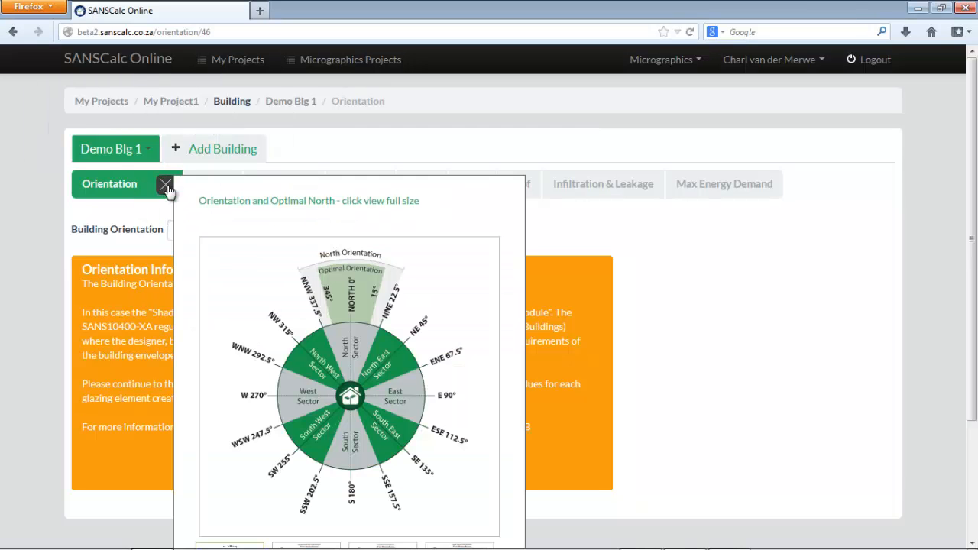
pyautogui.scroll(-3, 299, 371)
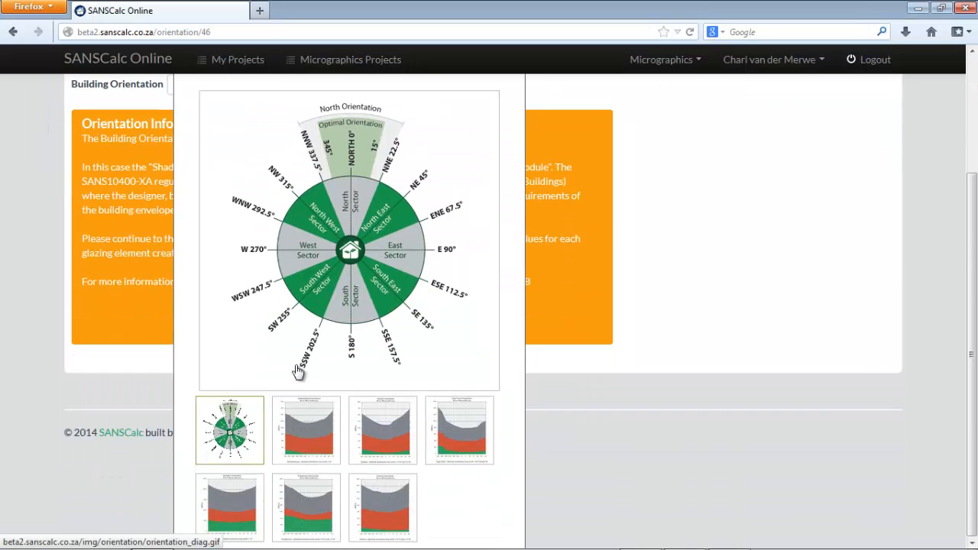
pyautogui.click(301, 430)
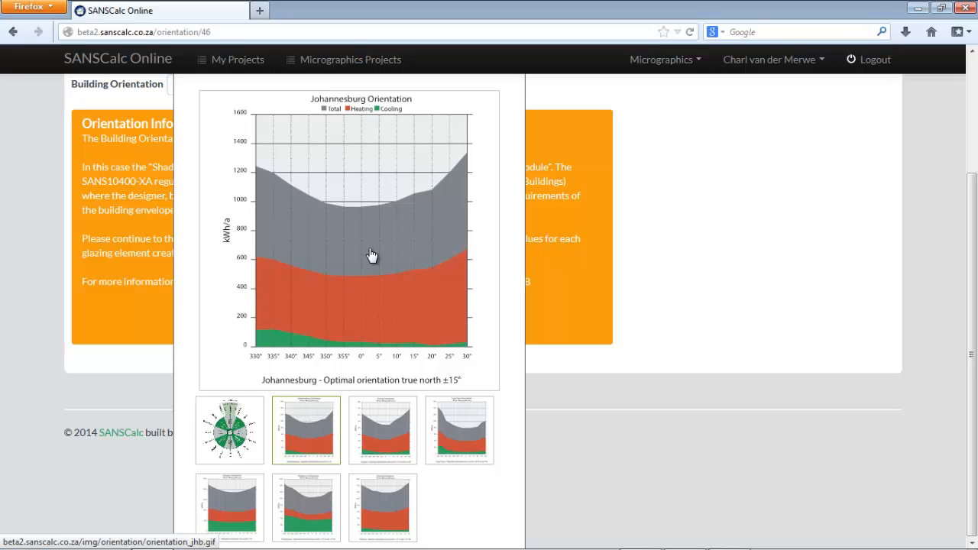
pyautogui.click(406, 428)
pyautogui.click(474, 430)
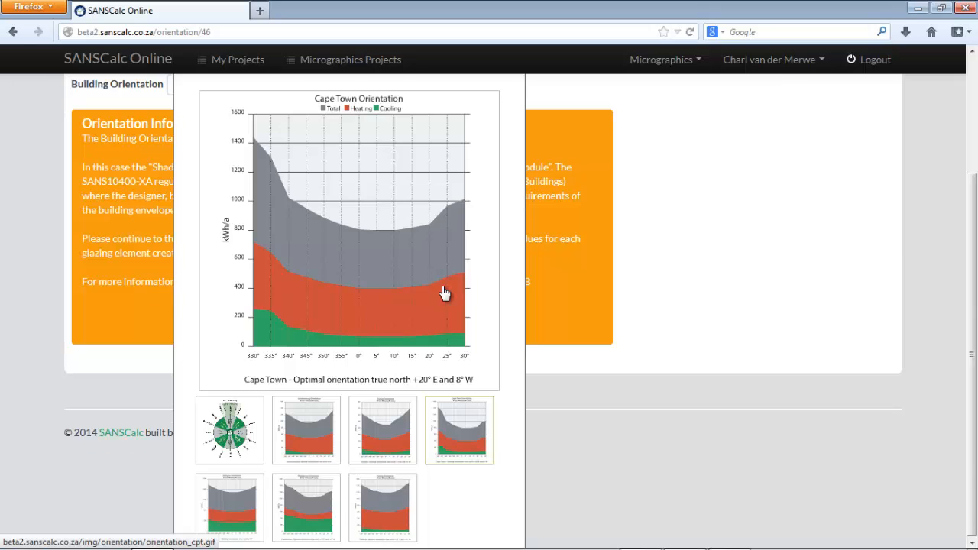
pyautogui.scroll(2, 446, 290)
pyautogui.scroll(1, 444, 283)
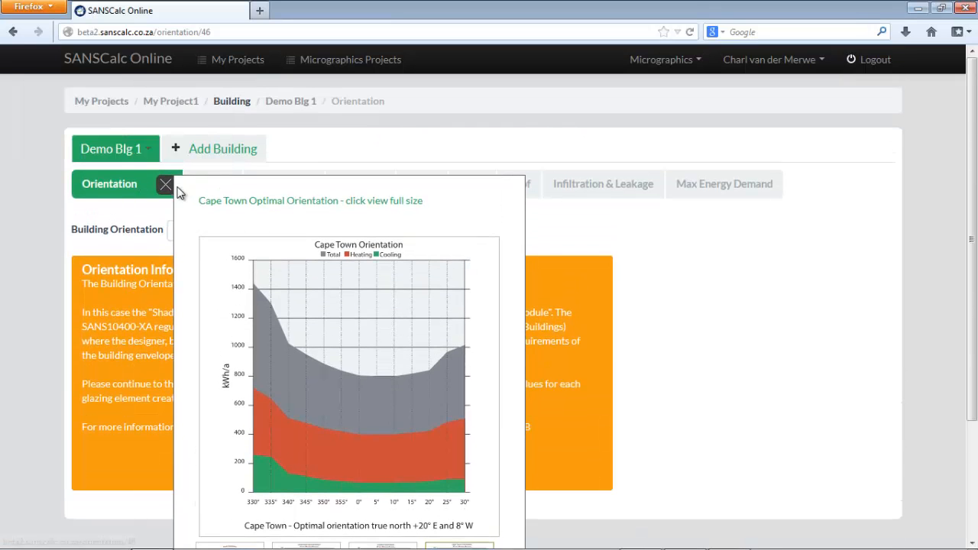
pyautogui.scroll(-2, 269, 279)
pyautogui.scroll(2, 205, 178)
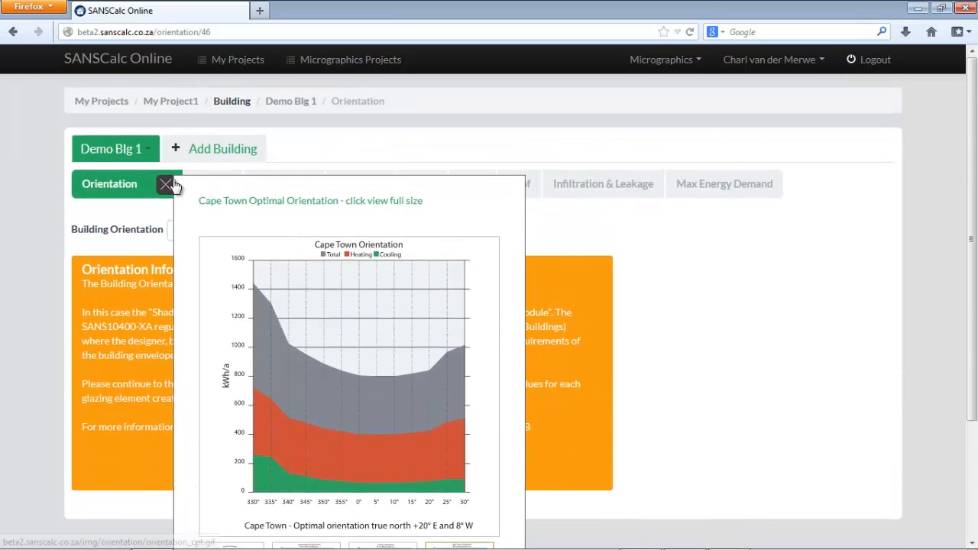
pyautogui.click(163, 187)
# Keep North (+- 22.5 N) as the building orientation and save it.
pyautogui.click(246, 237)
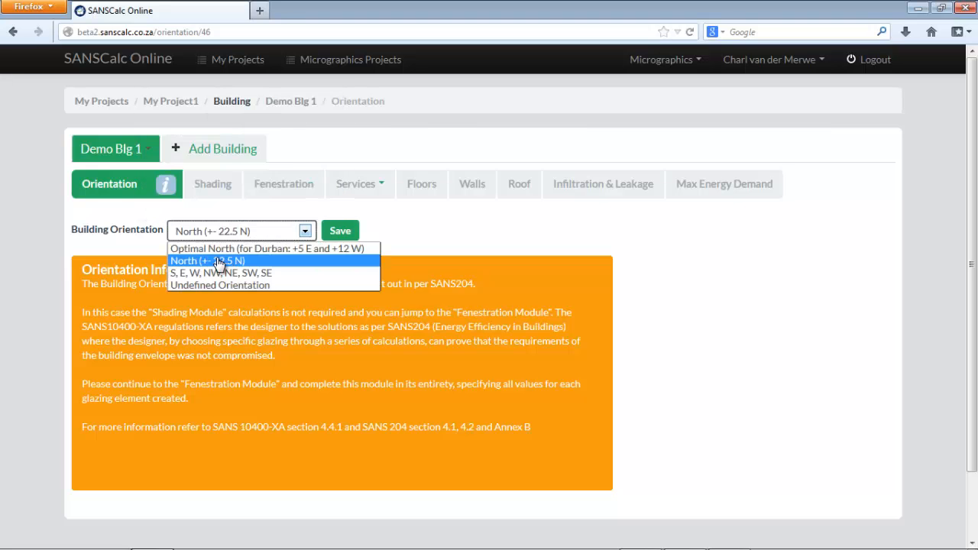
pyautogui.click(222, 261)
pyautogui.click(336, 236)
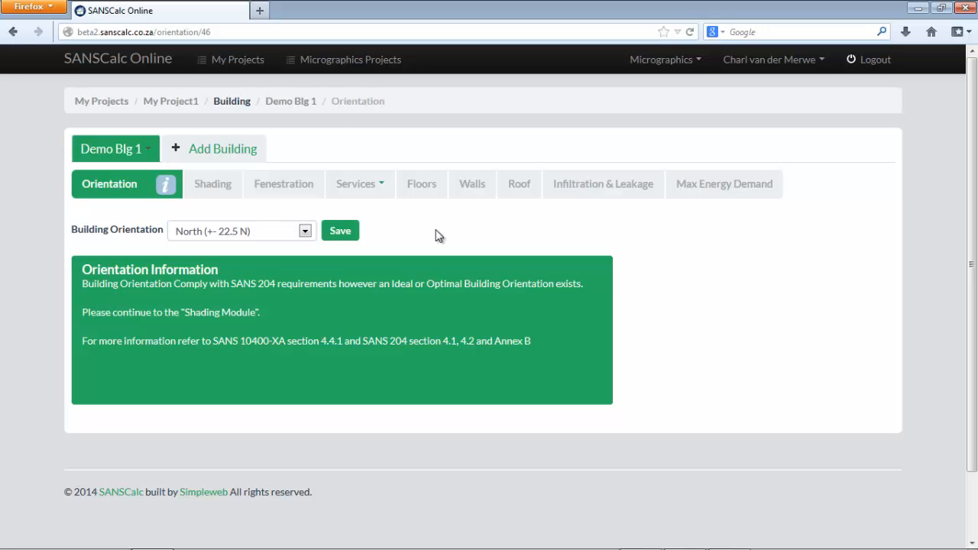
# Read the advice in the orientation information and continue to the Shading module.
pyautogui.moveTo(111, 312); pyautogui.dragTo(257, 334)
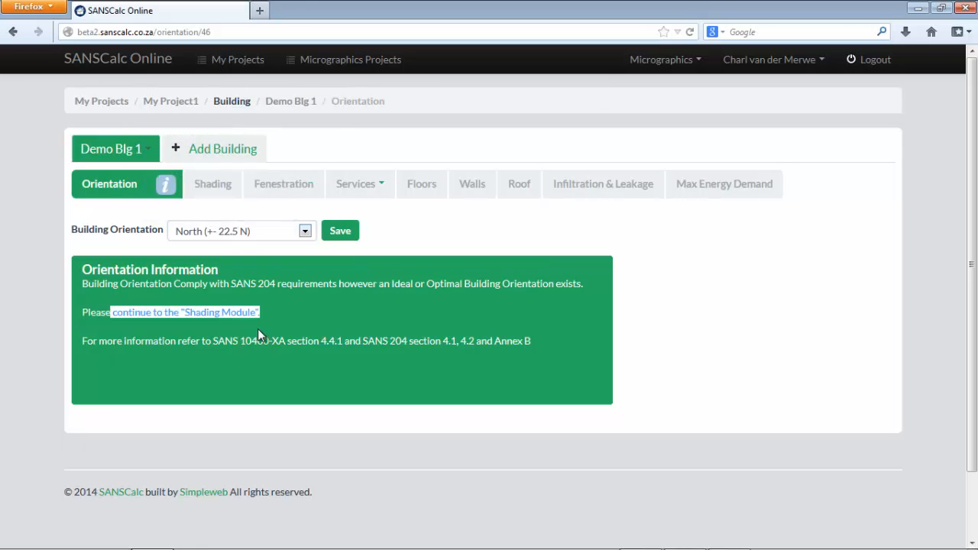
pyautogui.click(275, 320)
pyautogui.click(218, 187)
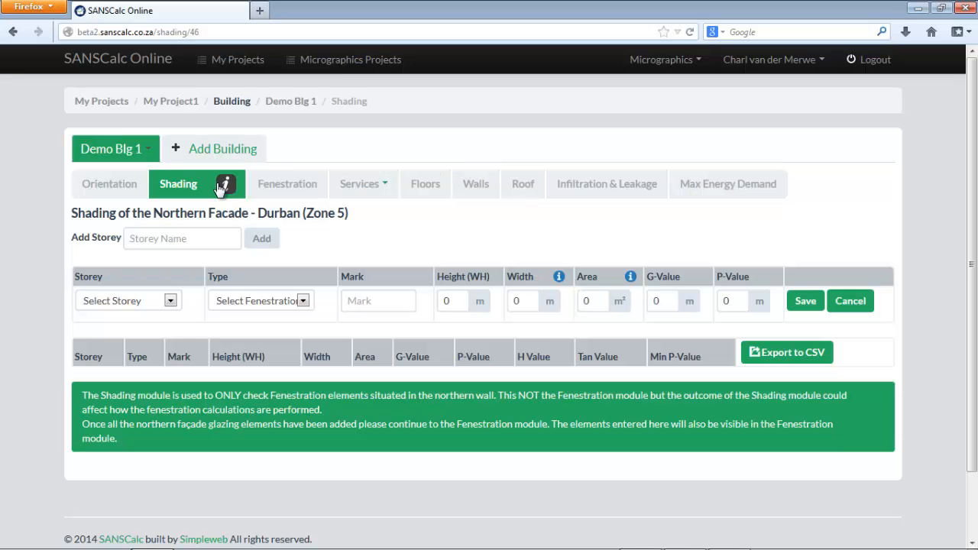
# Examine all the shading reference diagrams, from the shading device sections to the sun altitude calculation example.
pyautogui.click(226, 188)
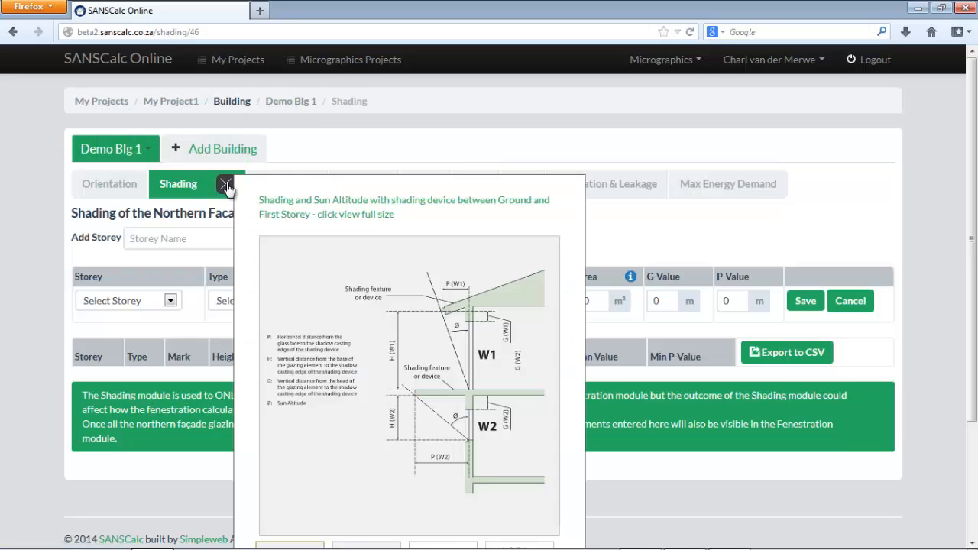
pyautogui.scroll(-3, 397, 245)
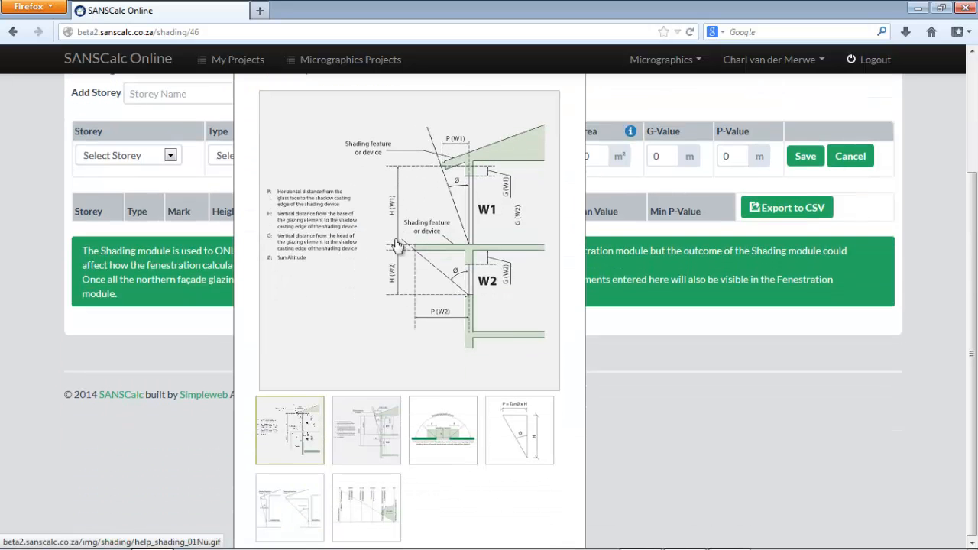
pyautogui.click(356, 431)
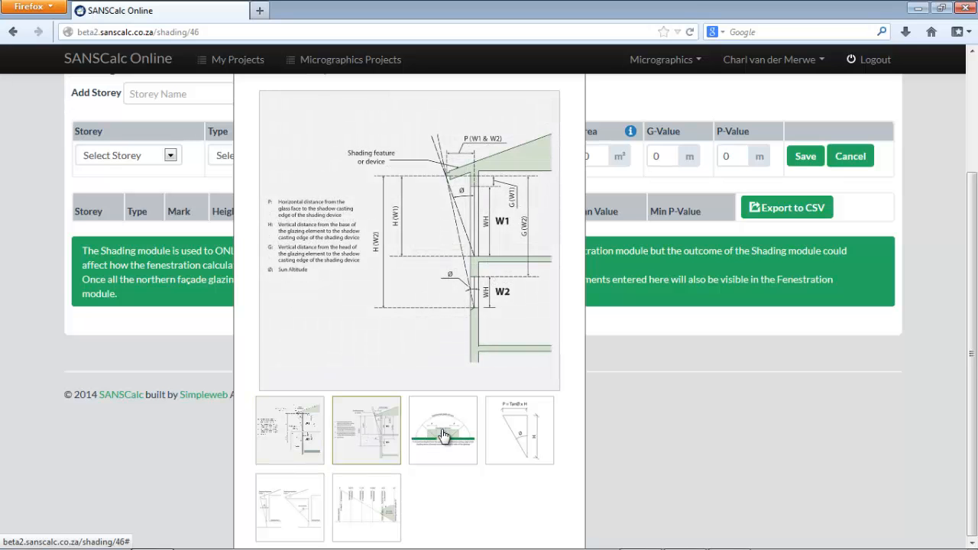
pyautogui.click(443, 441)
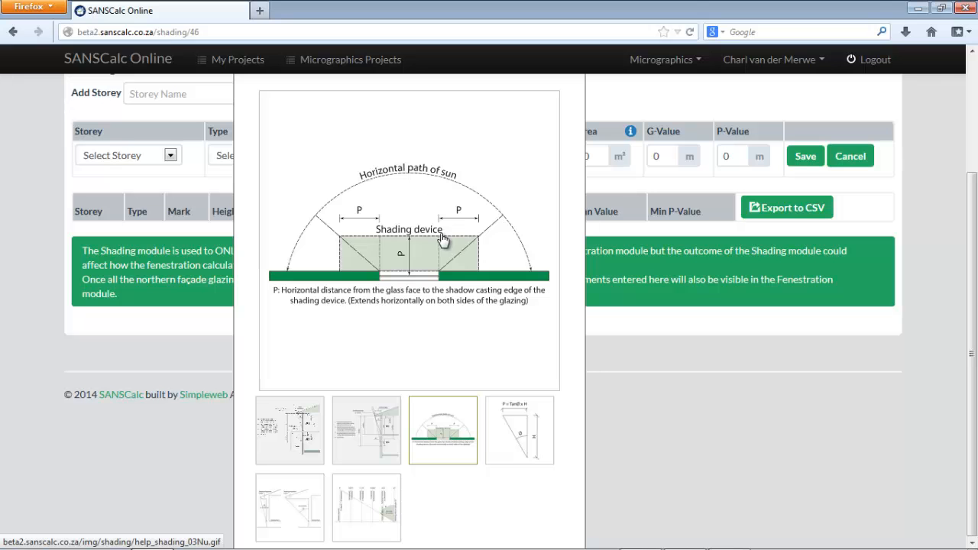
pyautogui.click(535, 434)
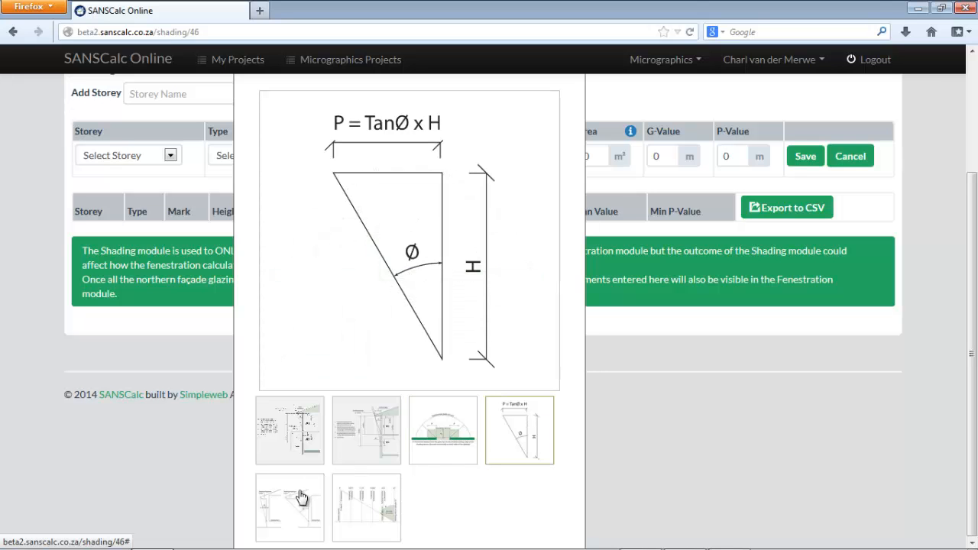
pyautogui.click(316, 507)
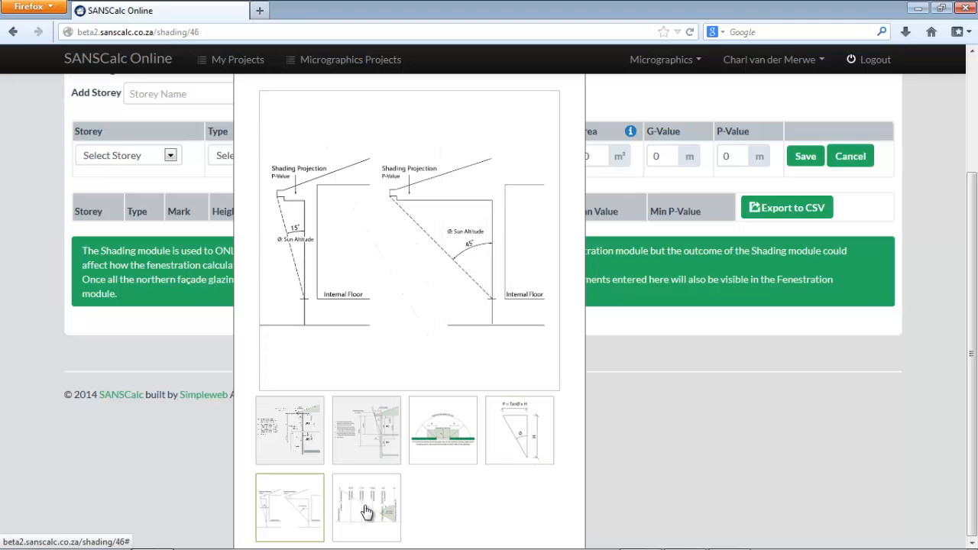
pyautogui.click(367, 512)
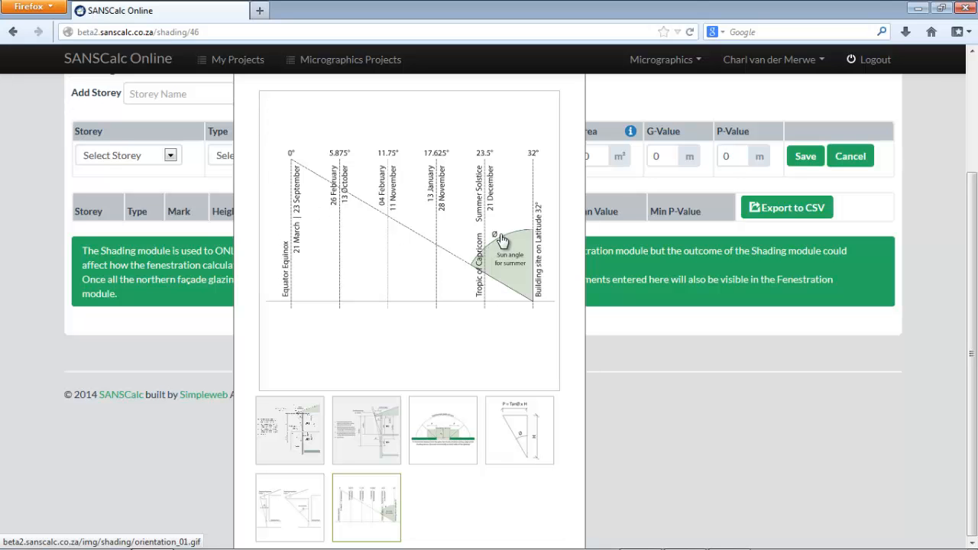
pyautogui.scroll(2, 502, 240)
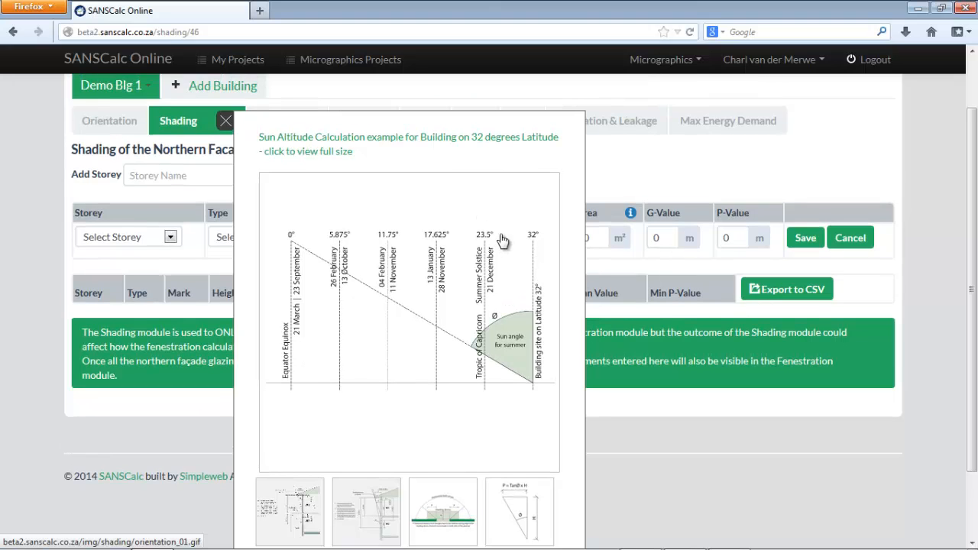
pyautogui.click(225, 122)
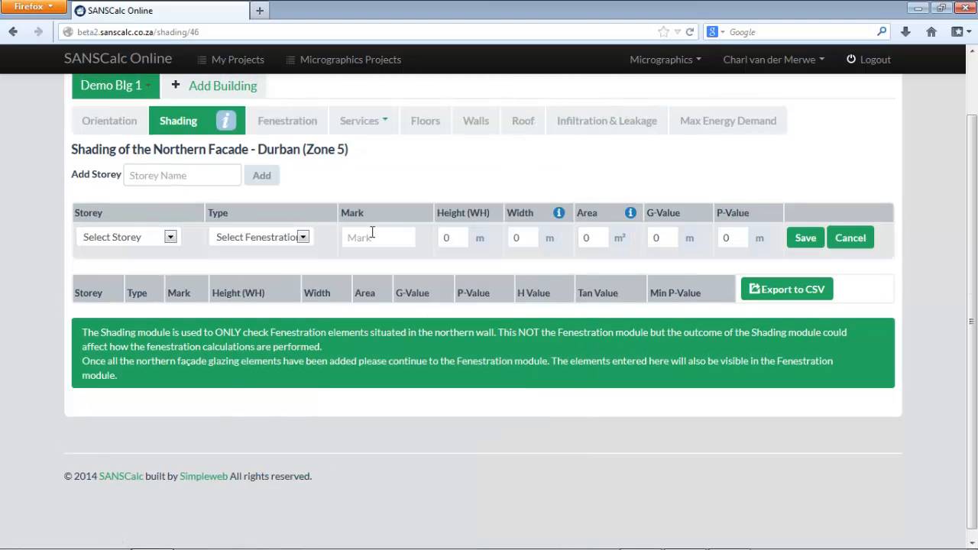
# Consult the How to Calculate P diagram in the shading reference images again, and close it.
pyautogui.click(225, 121)
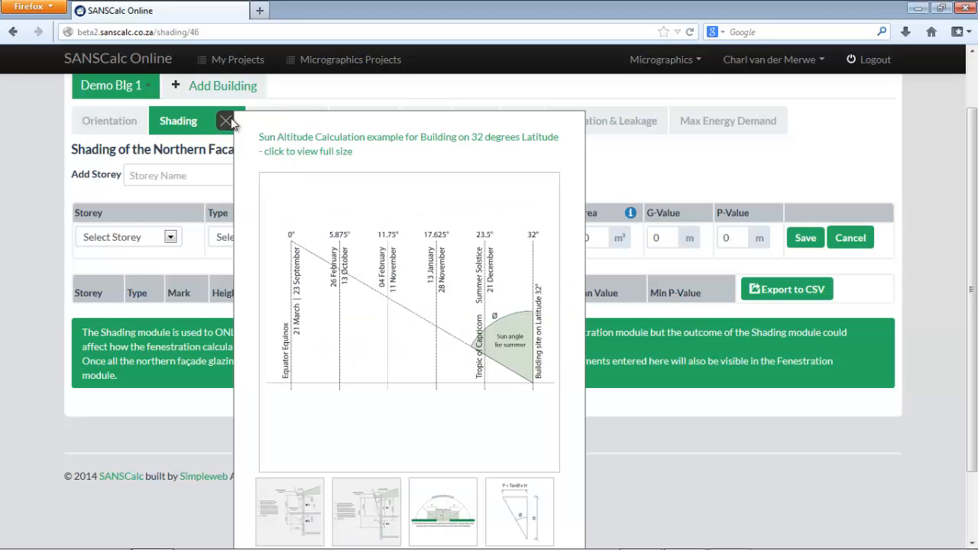
pyautogui.click(516, 504)
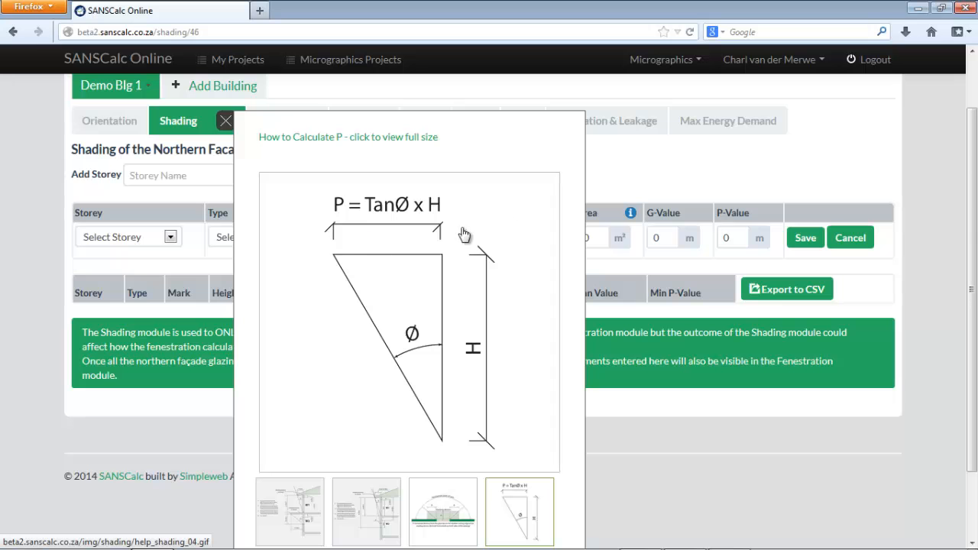
pyautogui.click(229, 124)
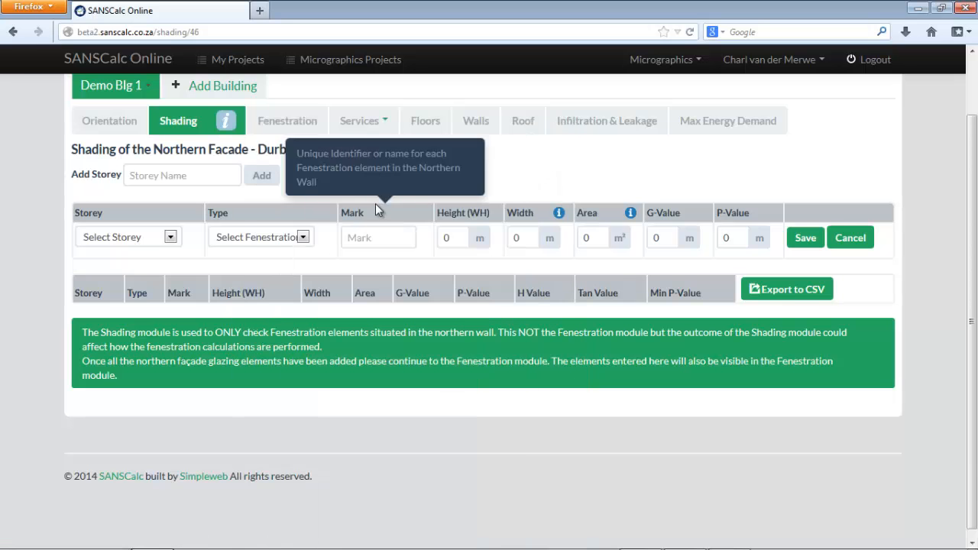
# Consult the P-Value Explained diagram in the shading reference images, close it, and review the northern facade heading.
pyautogui.scroll(2, 375, 205)
pyautogui.click(226, 196)
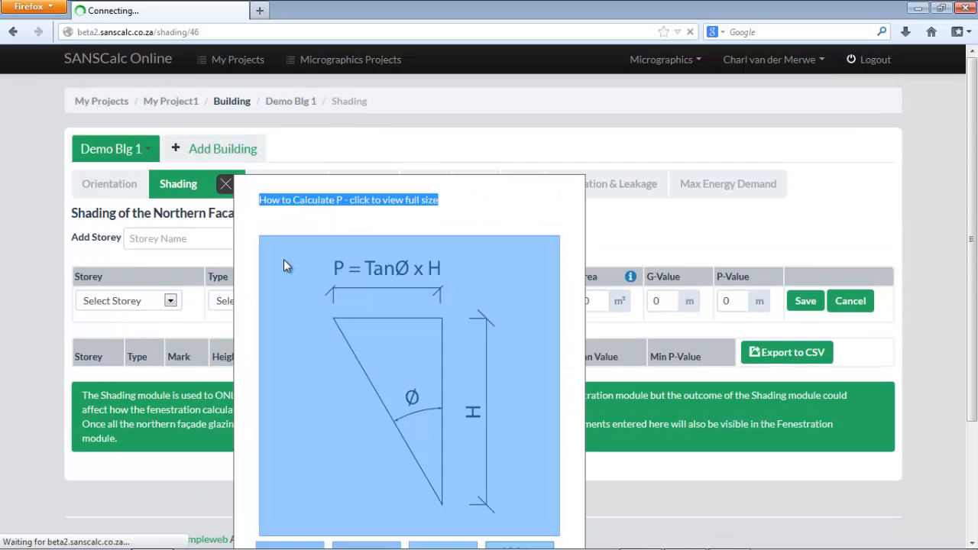
pyautogui.scroll(-2, 404, 388)
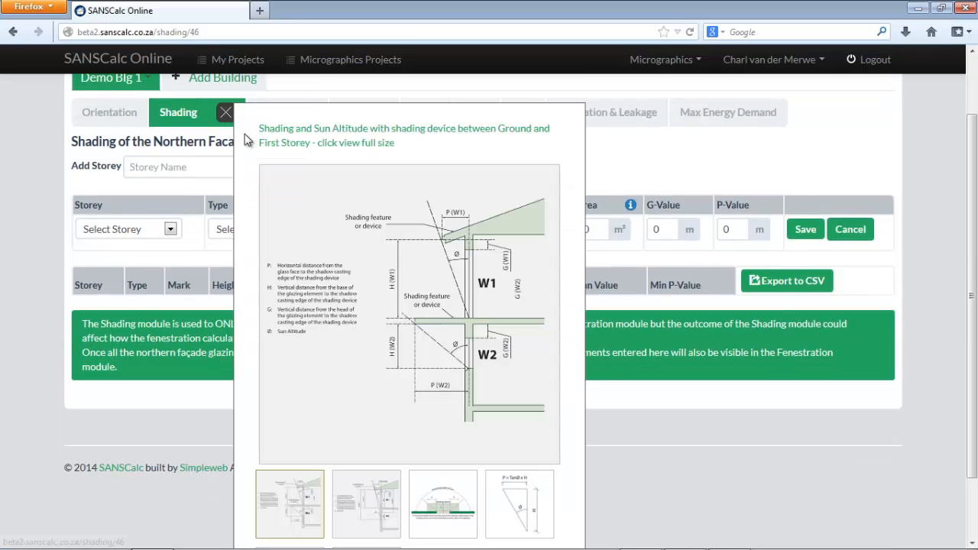
pyautogui.click(442, 506)
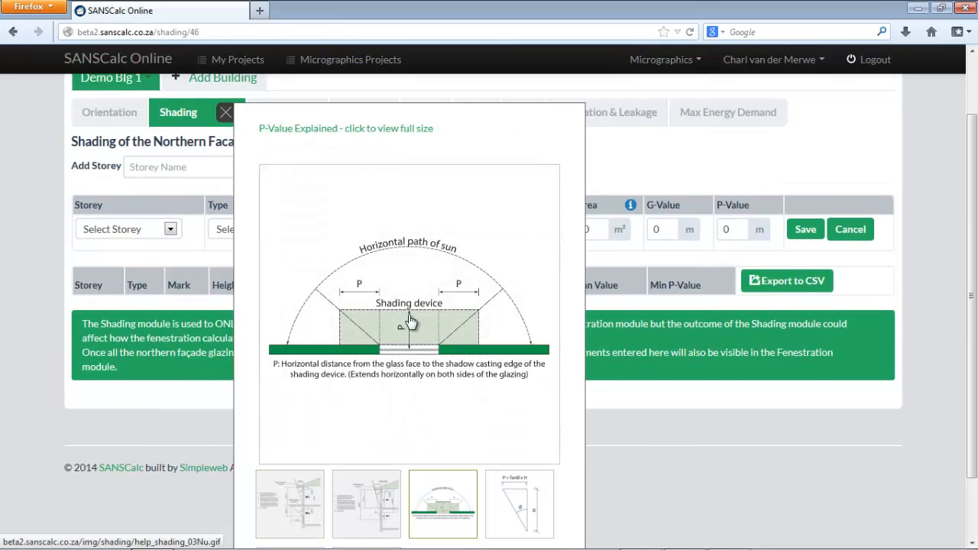
pyautogui.click(225, 114)
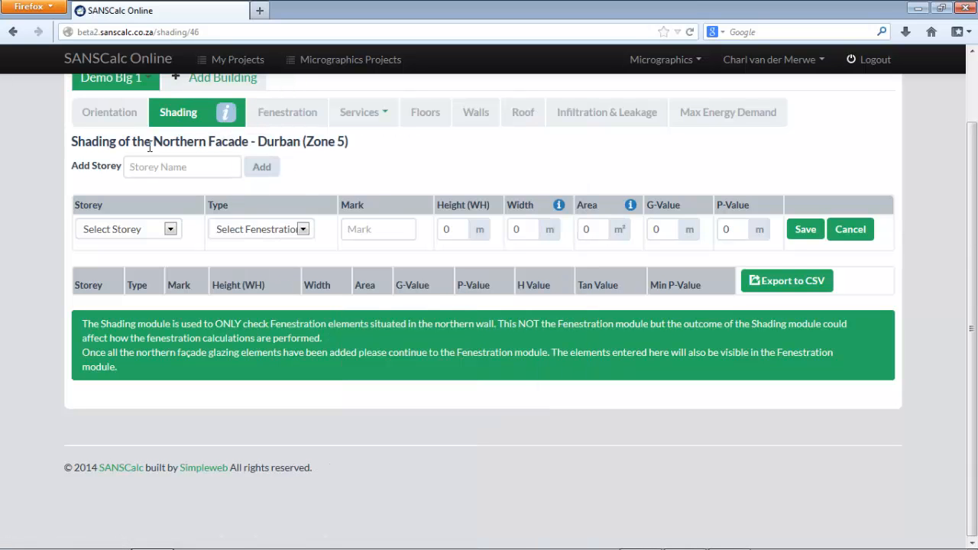
pyautogui.moveTo(120, 142); pyautogui.dragTo(258, 143)
pyautogui.click(329, 188)
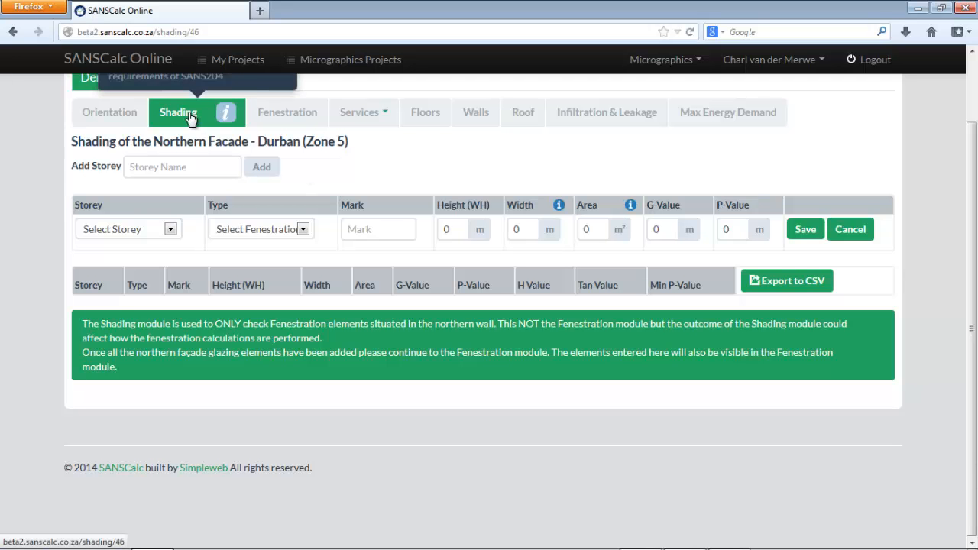
# Add a storey named Ground Storey to the northern facade shading.
pyautogui.scroll(2, 188, 123)
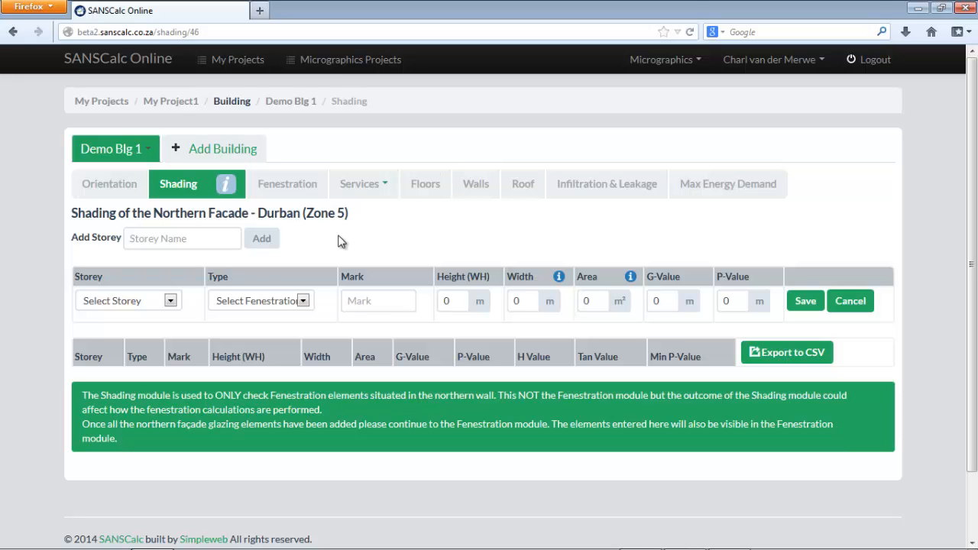
pyautogui.moveTo(693, 356)
pyautogui.click(190, 240)
pyautogui.write('Ground')
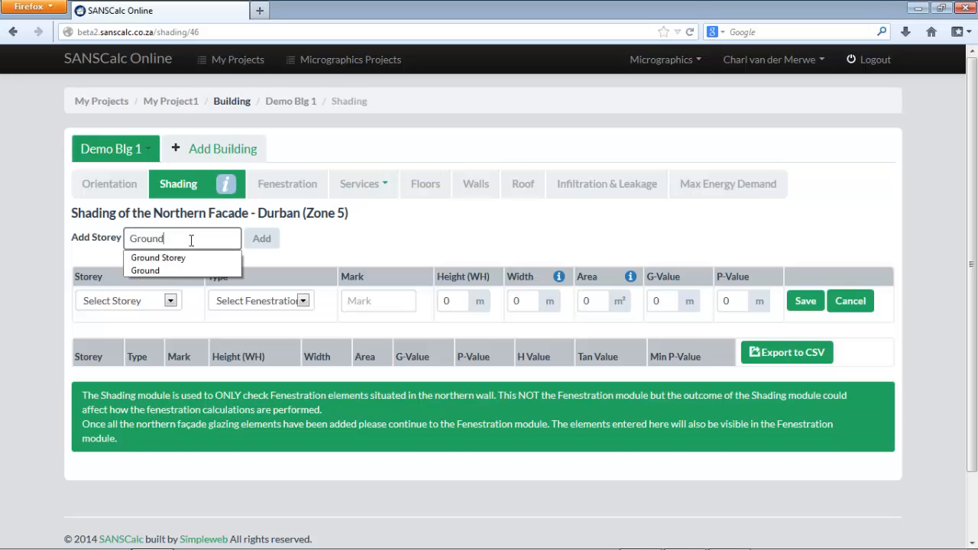
pyautogui.click(227, 259)
pyautogui.click(261, 239)
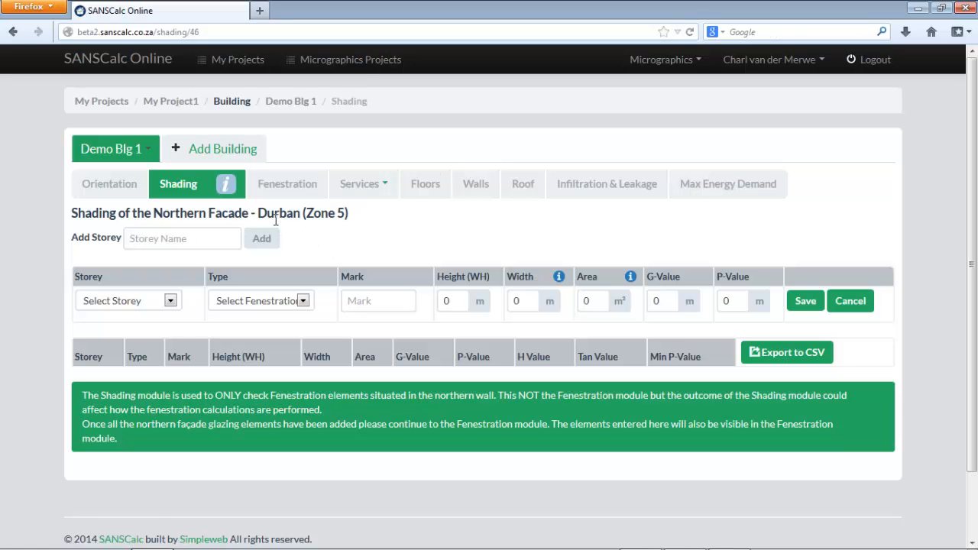
# Start a new shading element on the Ground Storey with the type Window and the mark W1.
pyautogui.click(171, 301)
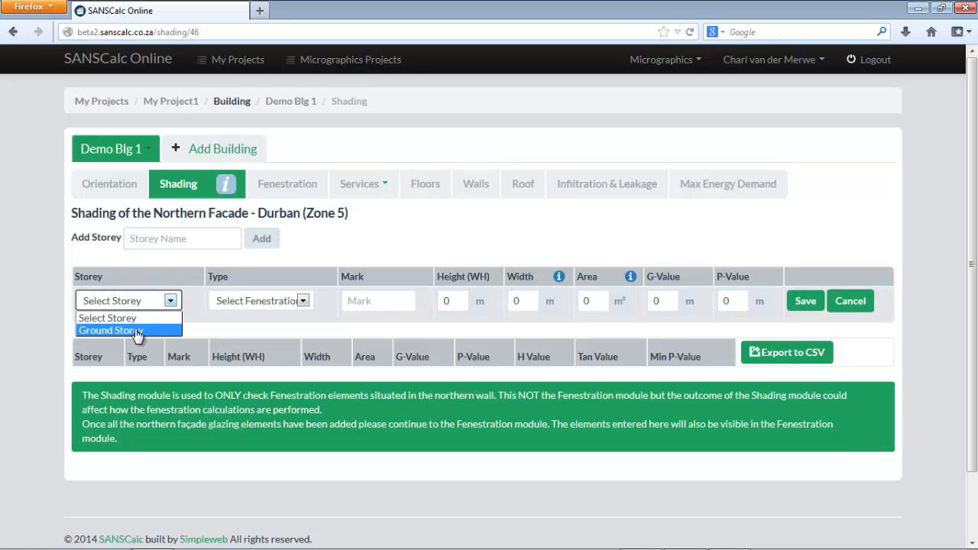
pyautogui.click(213, 251)
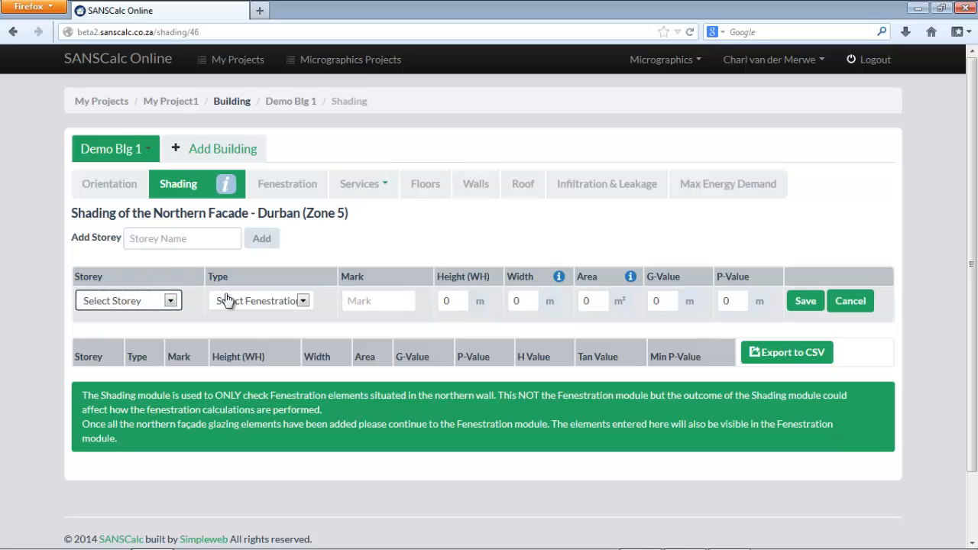
pyautogui.moveTo(178, 188)
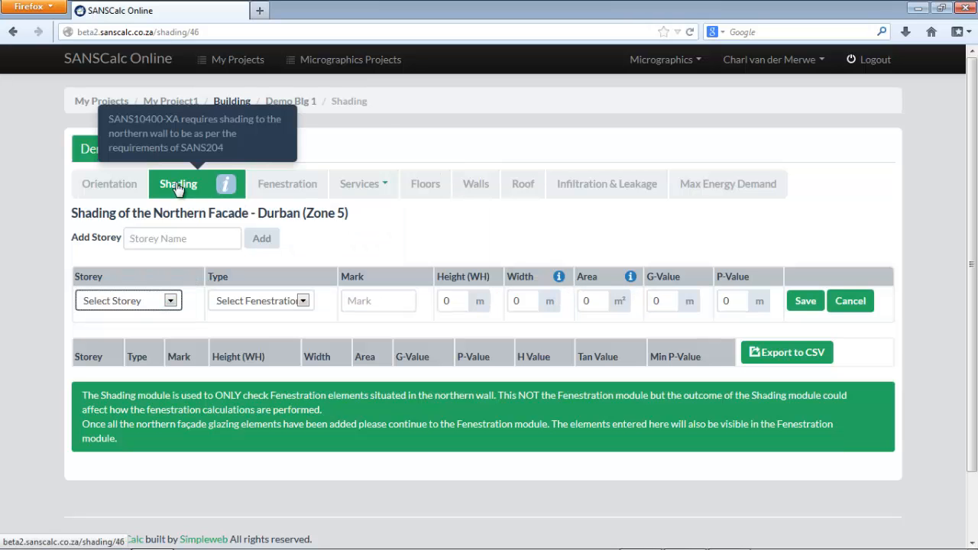
pyautogui.moveTo(283, 200)
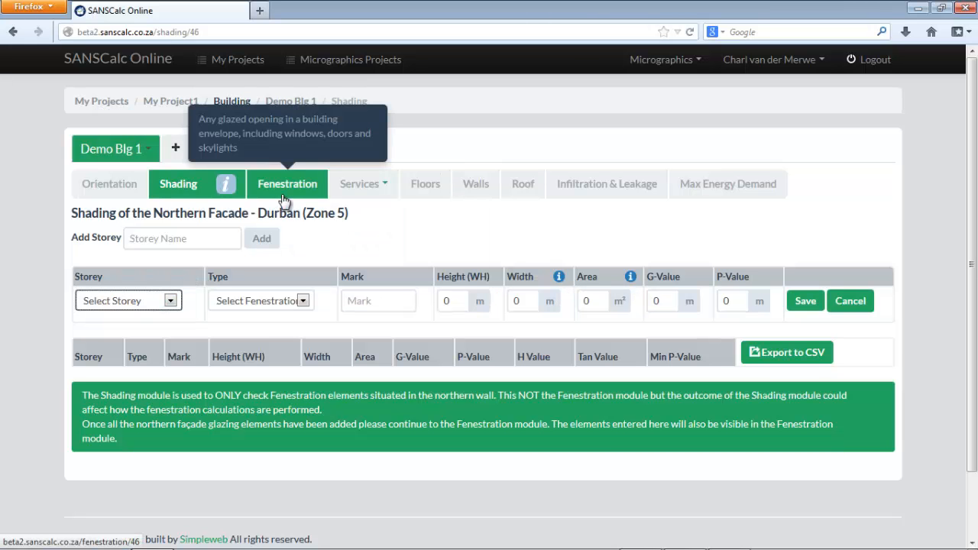
pyautogui.click(155, 303)
pyautogui.click(152, 329)
pyautogui.click(261, 302)
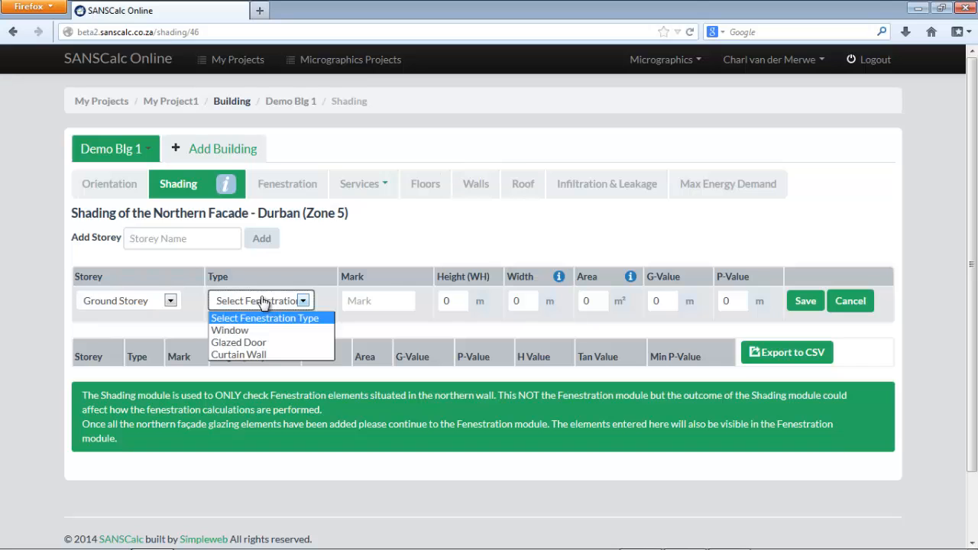
pyautogui.click(252, 329)
pyautogui.click(381, 303)
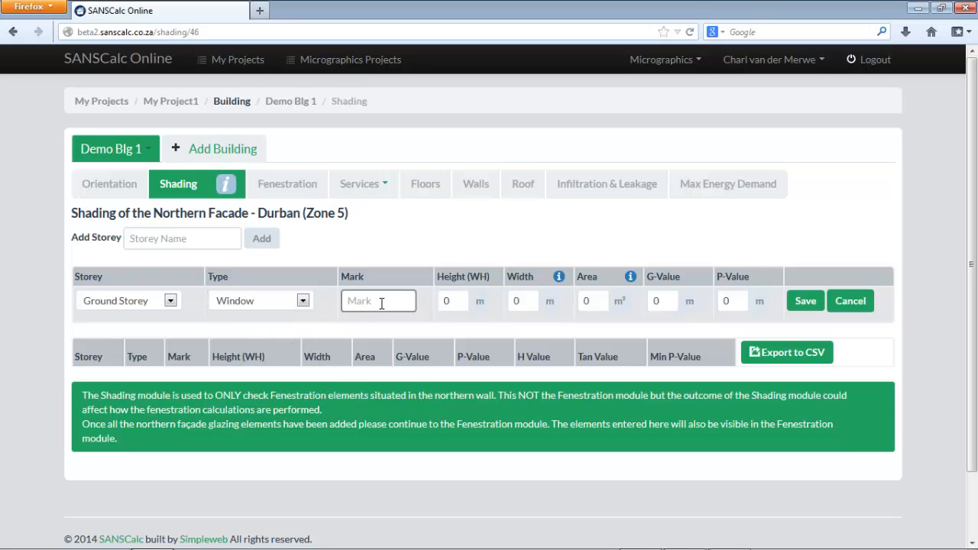
pyautogui.write('W1')
# Set window W1's height to 1.8 m and its width to 1.2 m, and read the Area explanation.
pyautogui.click(445, 320)
pyautogui.doubleClick(457, 302)
pyautogui.write('1.8')
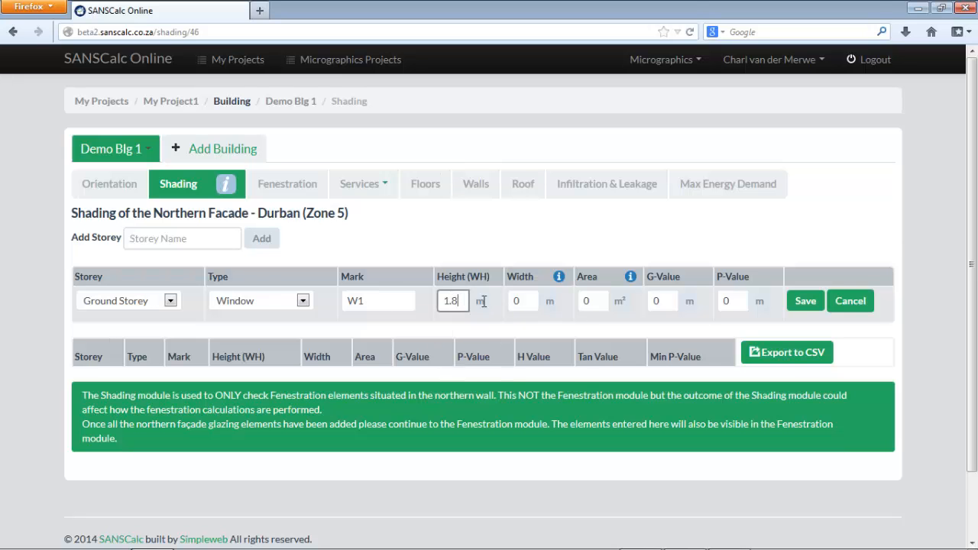
pyautogui.doubleClick(524, 301)
pyautogui.write('1.2')
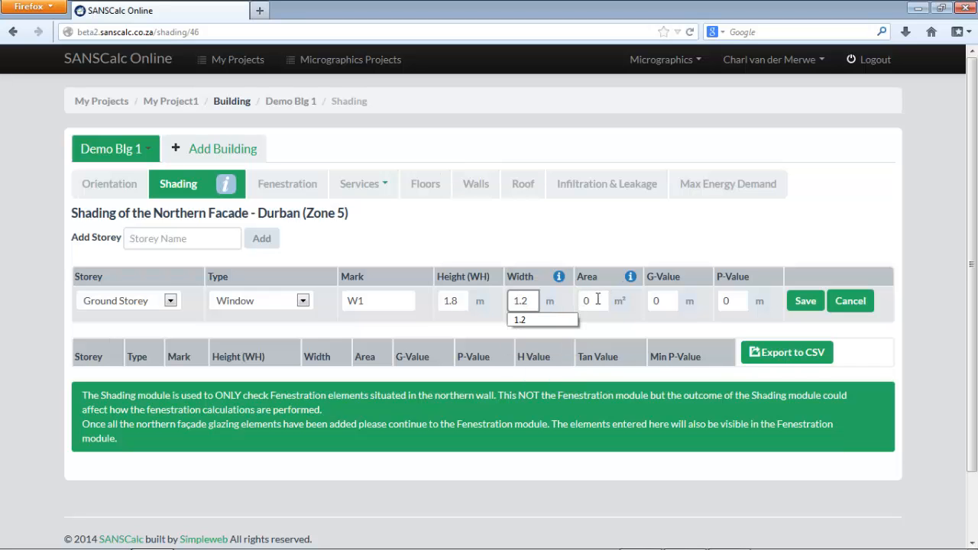
pyautogui.click(597, 260)
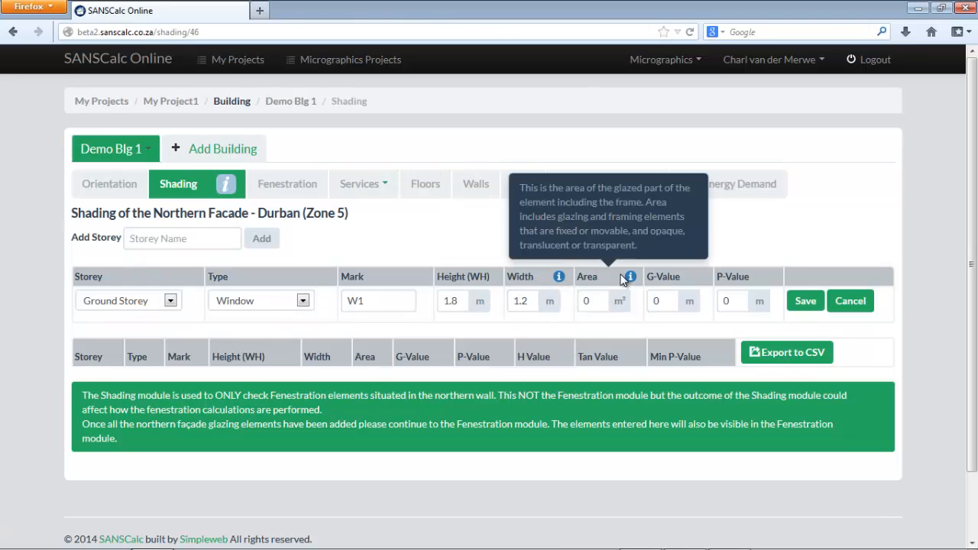
pyautogui.moveTo(630, 278)
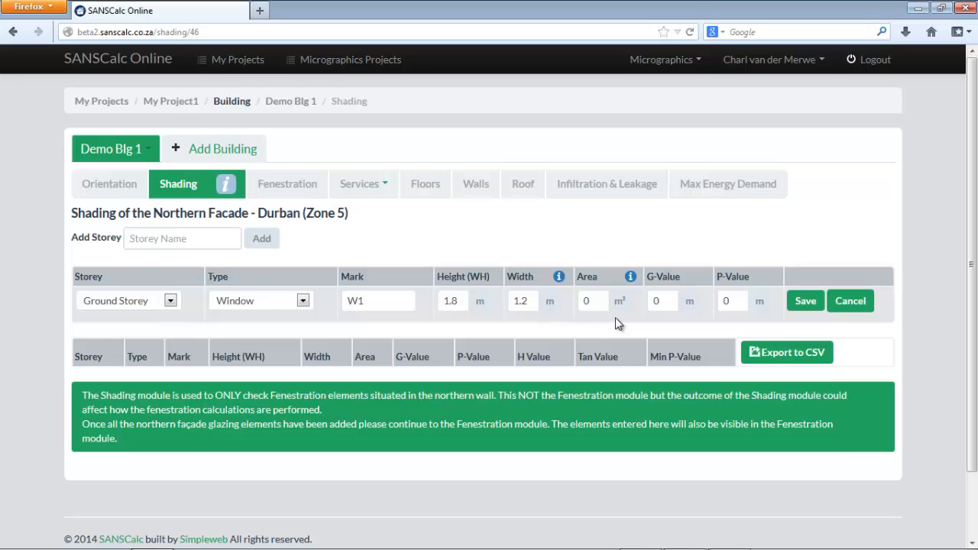
# Set the G-Value of window W1 to 0.3 m.
pyautogui.doubleClick(659, 300)
pyautogui.moveTo(680, 273)
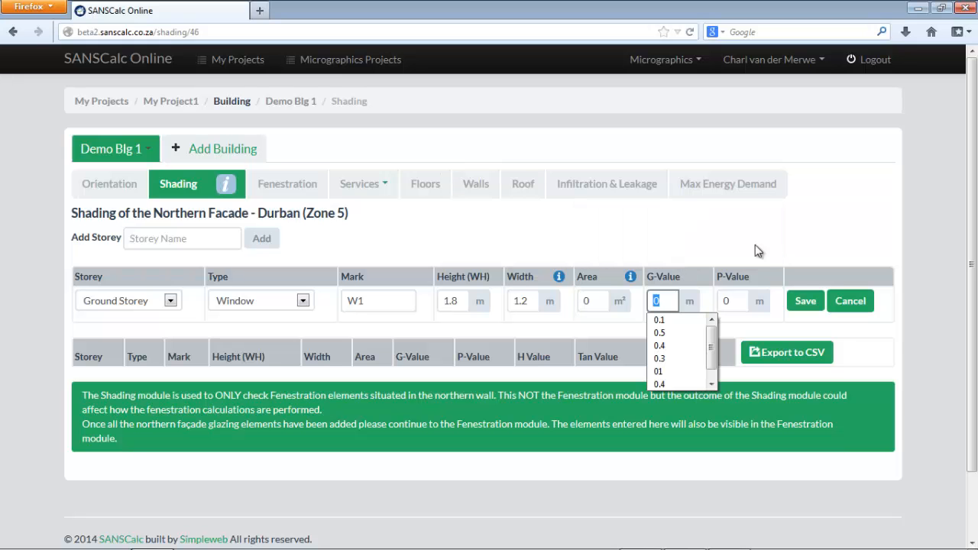
pyautogui.click(756, 251)
pyautogui.doubleClick(659, 300)
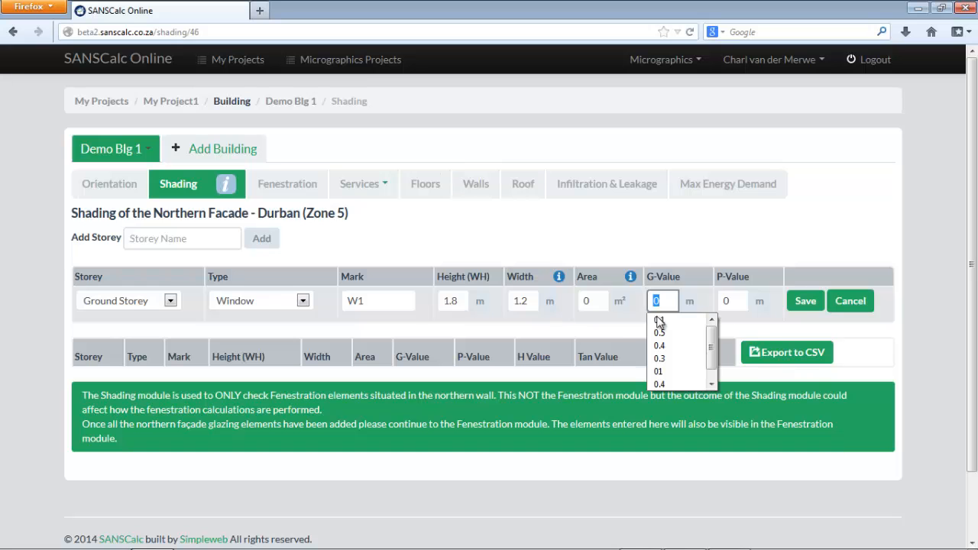
pyautogui.click(679, 359)
pyautogui.click(857, 333)
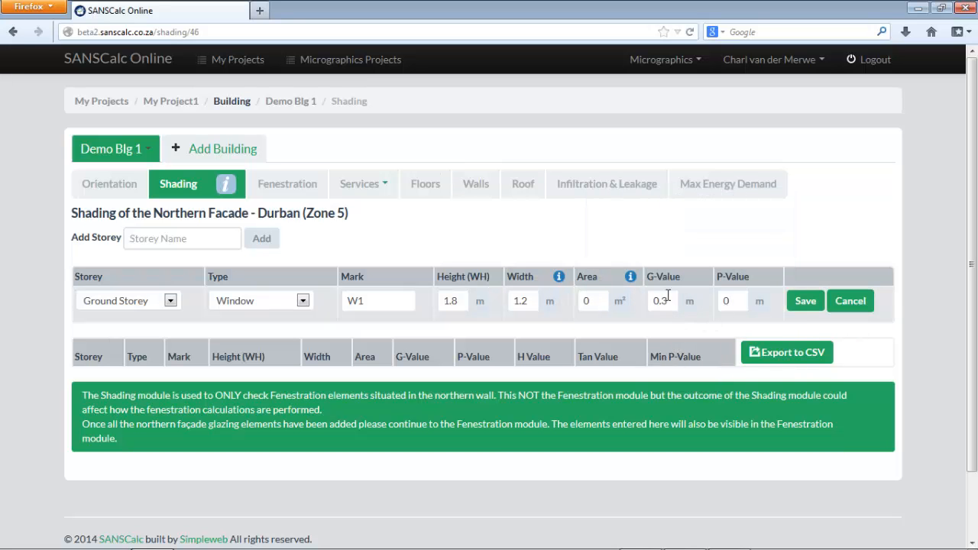
pyautogui.moveTo(461, 272)
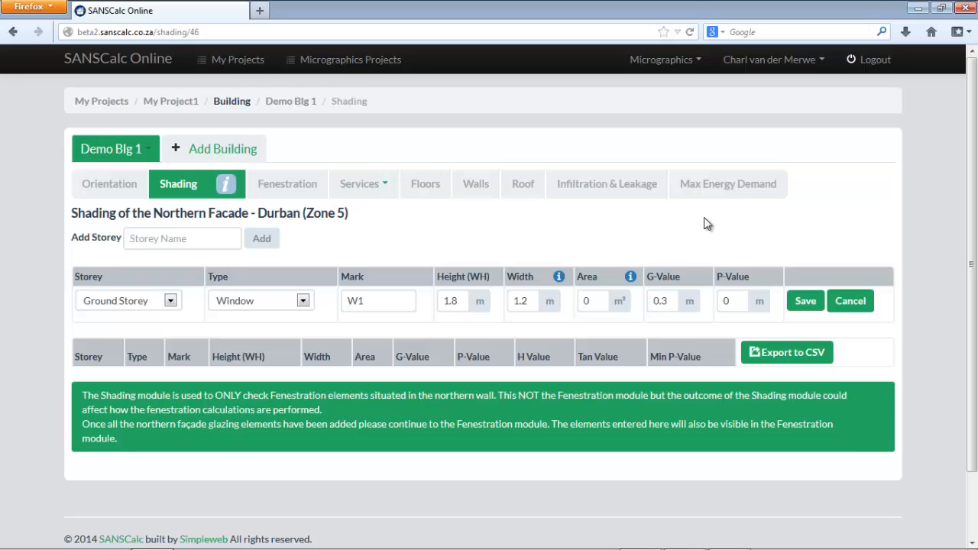
# Set the P-Value of window W1 to 0.5 m and save the element.
pyautogui.doubleClick(747, 301)
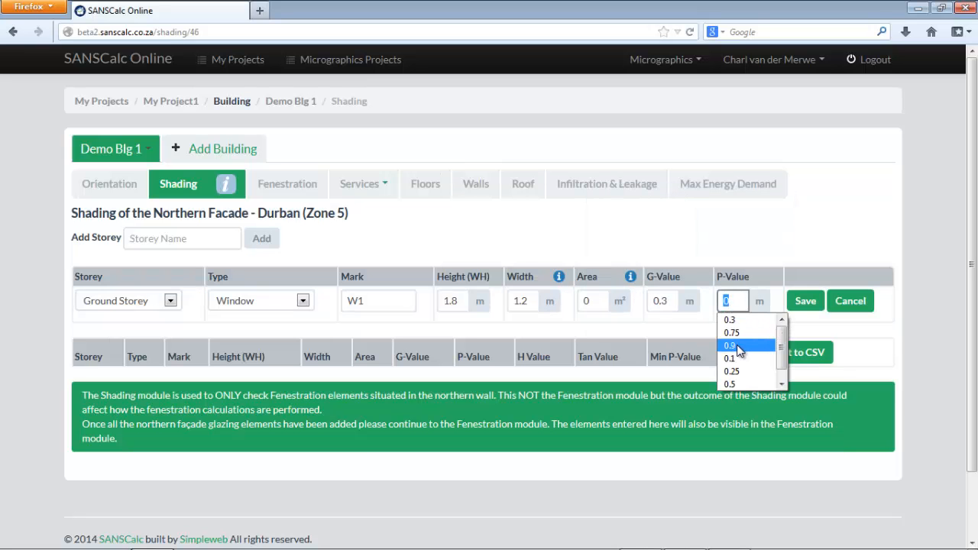
pyautogui.moveTo(739, 281)
pyautogui.click(744, 378)
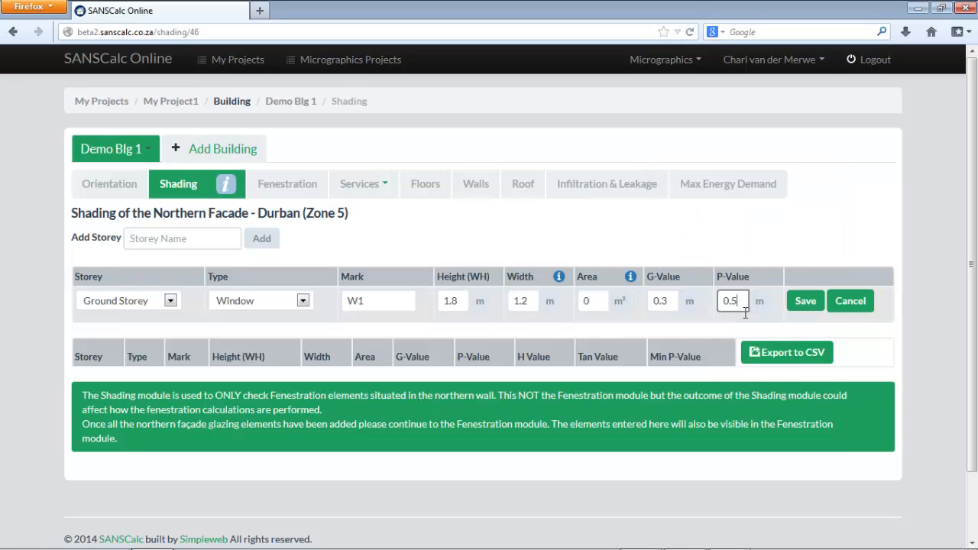
pyautogui.click(804, 303)
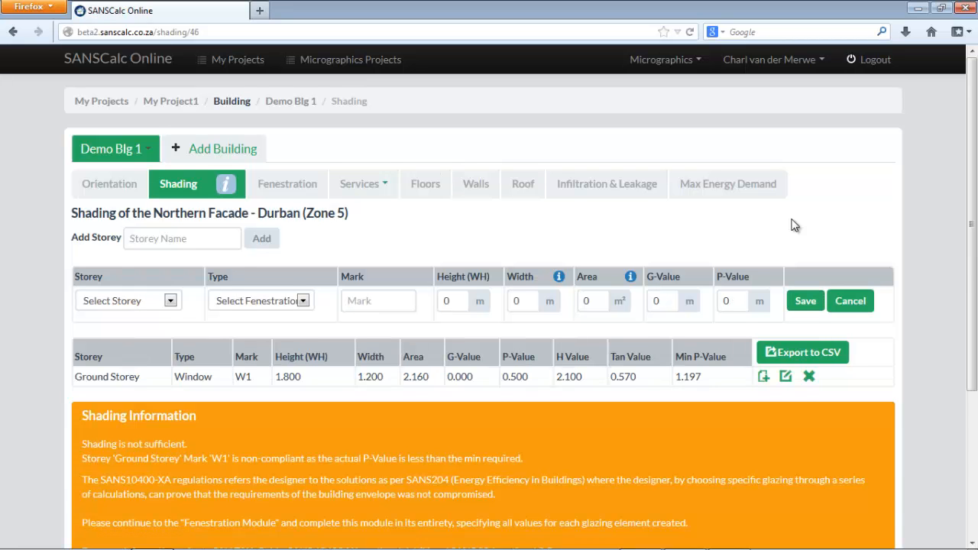
# Check the Shading Information for window W1, set its P-Value to 1.2 m, and save the edit.
pyautogui.scroll(-2, 795, 225)
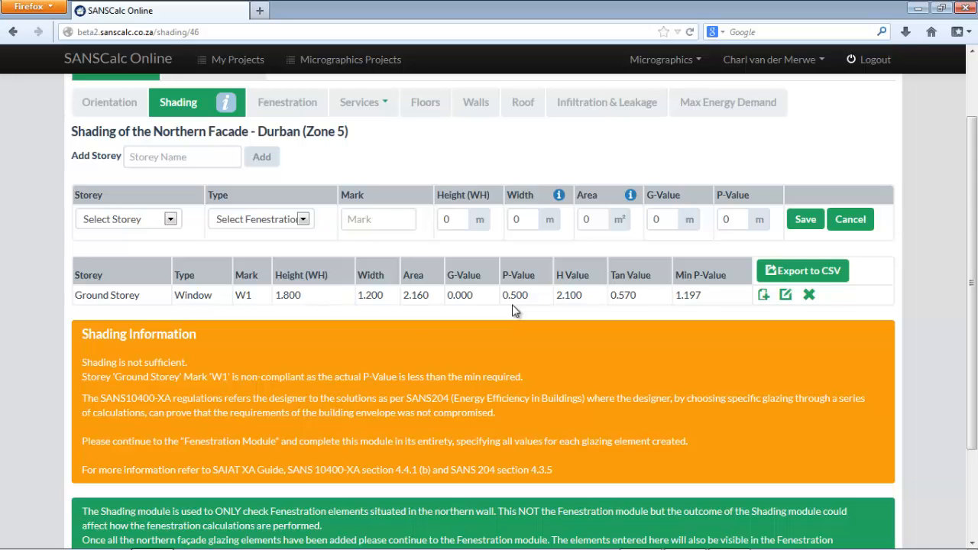
pyautogui.moveTo(101, 377); pyautogui.dragTo(531, 383)
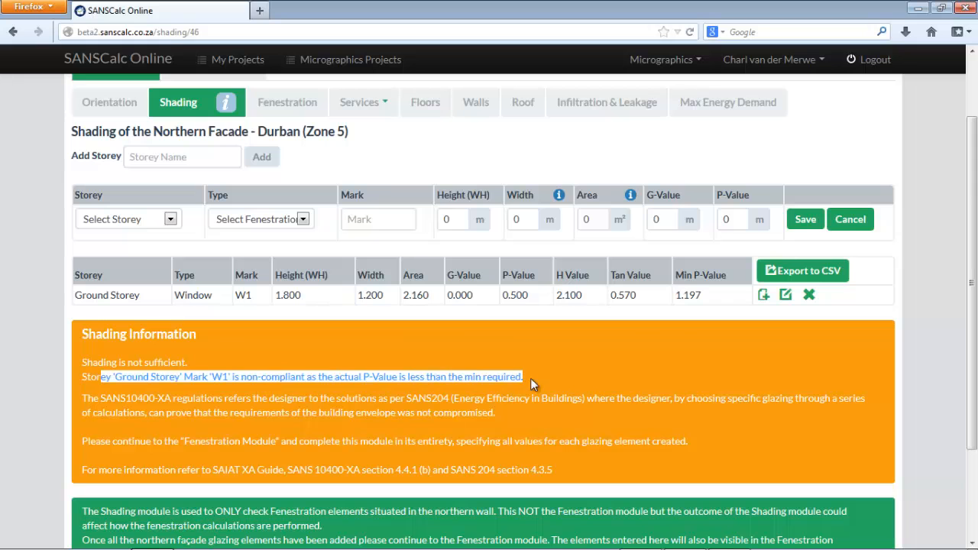
pyautogui.click(642, 345)
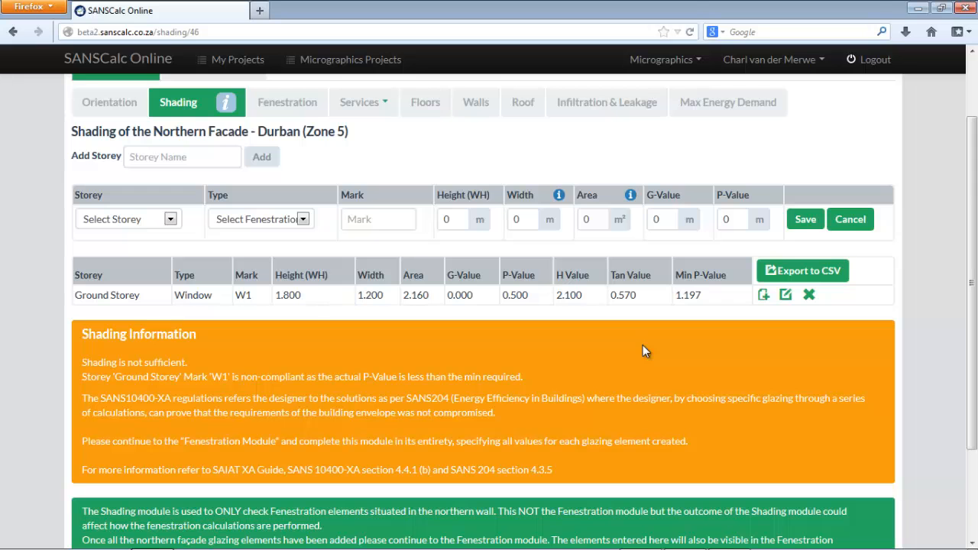
pyautogui.click(787, 300)
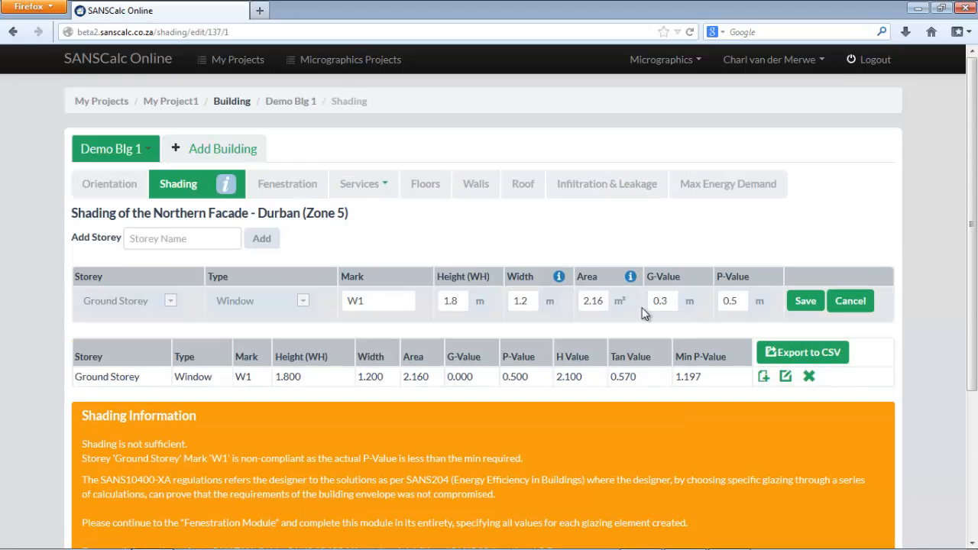
pyautogui.doubleClick(726, 301)
pyautogui.write('1.2')
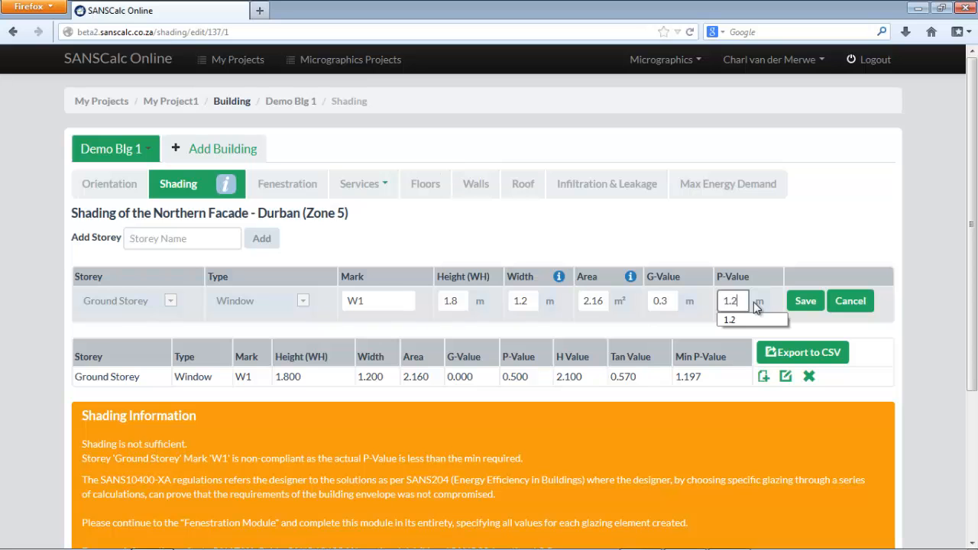
pyautogui.click(809, 302)
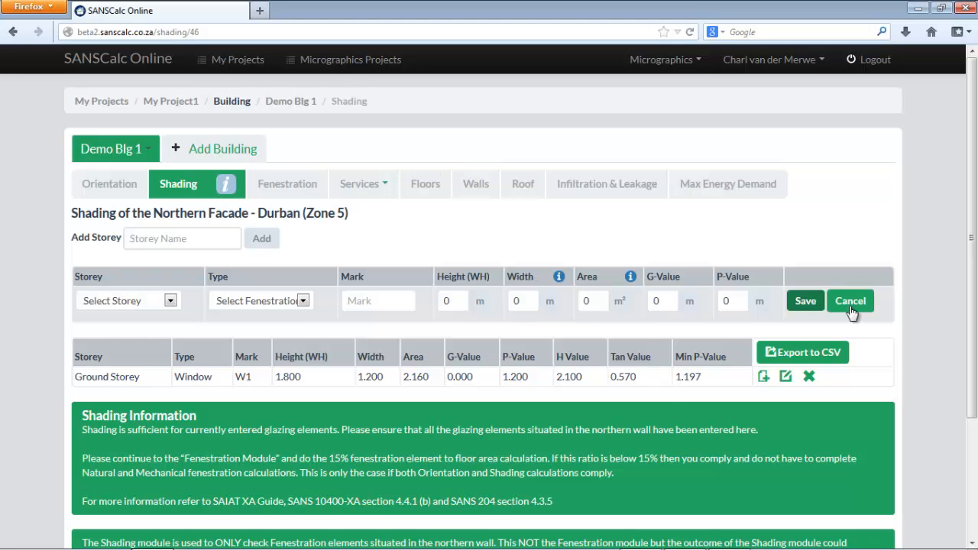
# Read the updated Shading Information and continue to the Fenestration module.
pyautogui.scroll(-2, 459, 382)
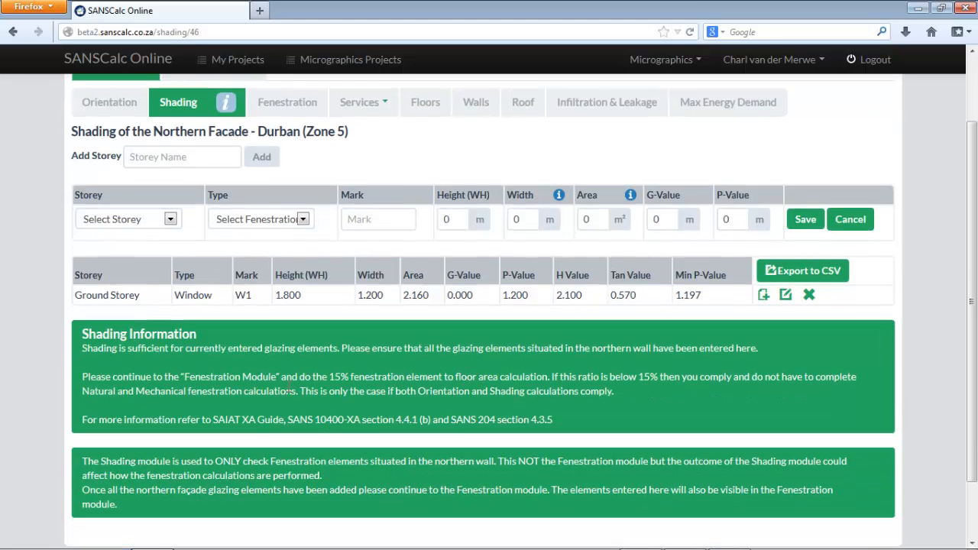
pyautogui.moveTo(228, 348); pyautogui.dragTo(446, 358)
pyautogui.click(446, 358)
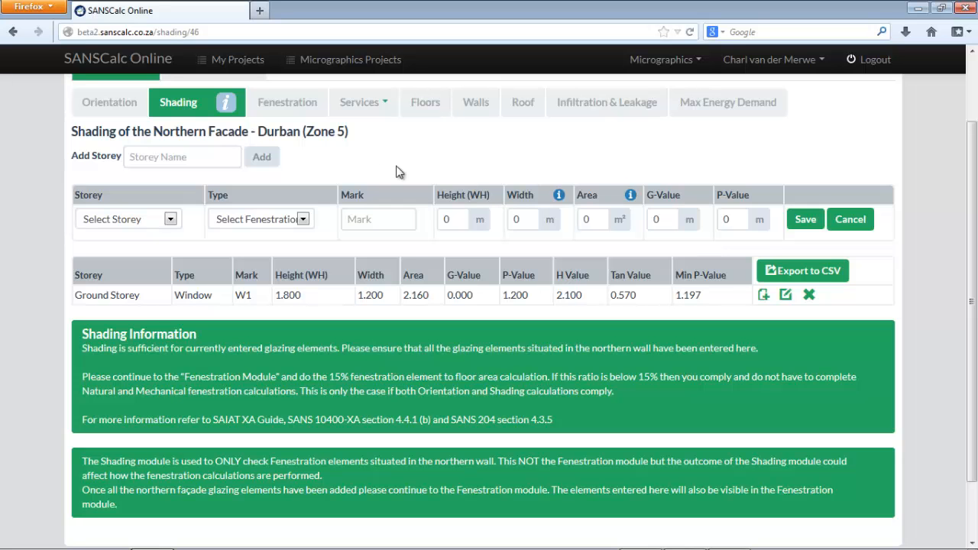
pyautogui.scroll(2, 342, 159)
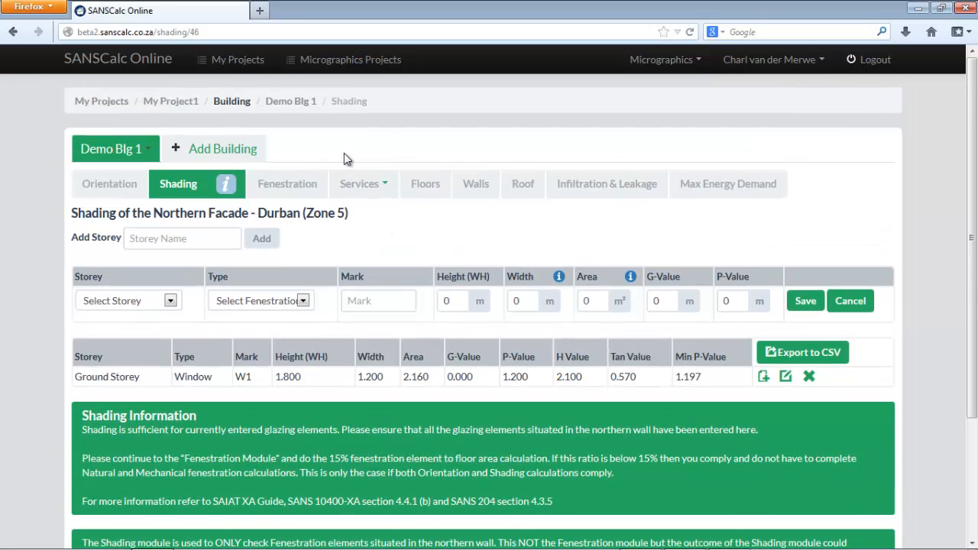
pyautogui.click(287, 183)
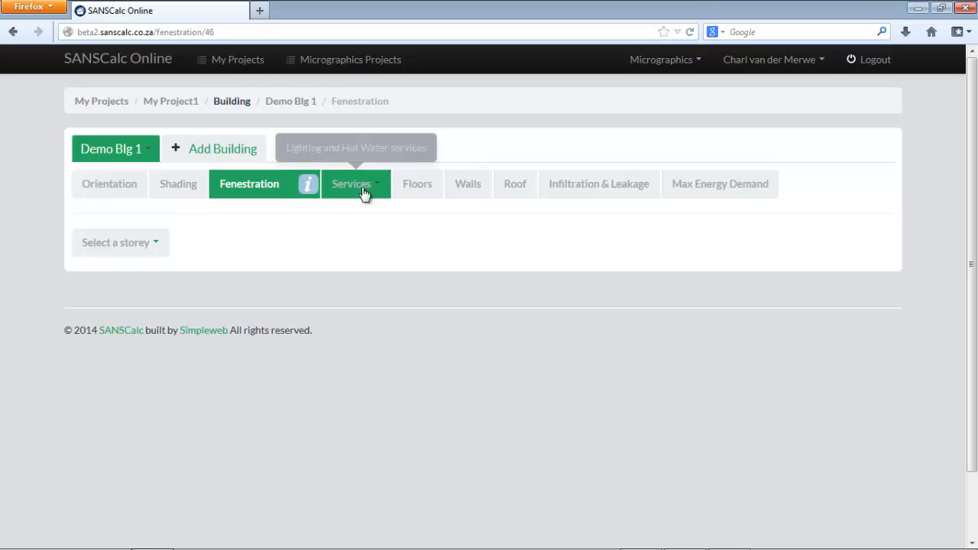
# Review the Fenestration help diagrams on shading abbreviations and the P-Value, and close the help.
pyautogui.click(312, 192)
pyautogui.scroll(-2, 413, 245)
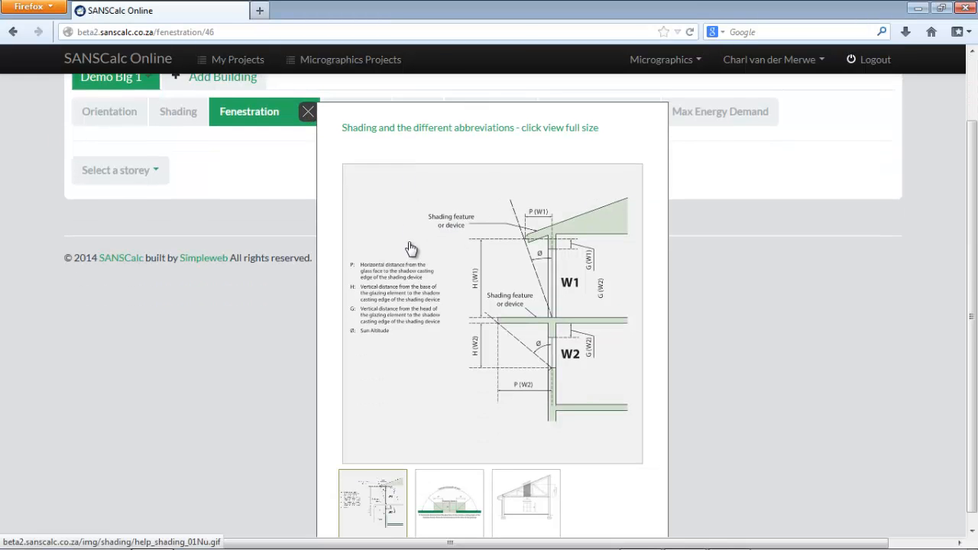
pyautogui.click(447, 473)
pyautogui.click(532, 486)
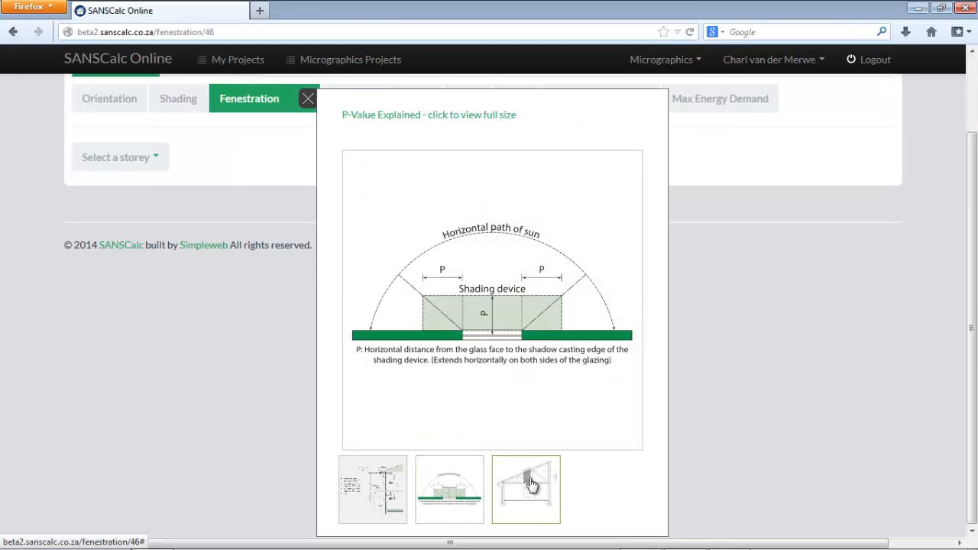
pyautogui.click(457, 498)
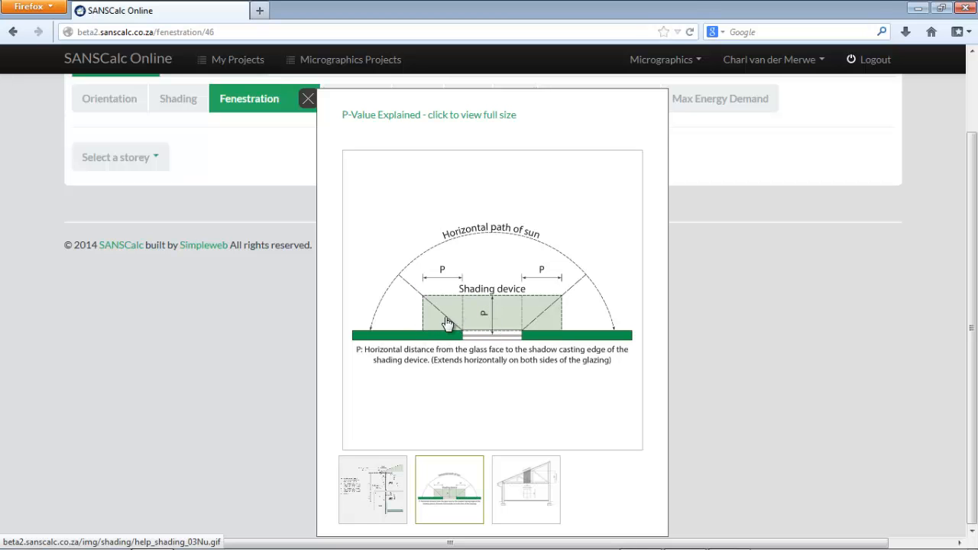
pyautogui.click(387, 489)
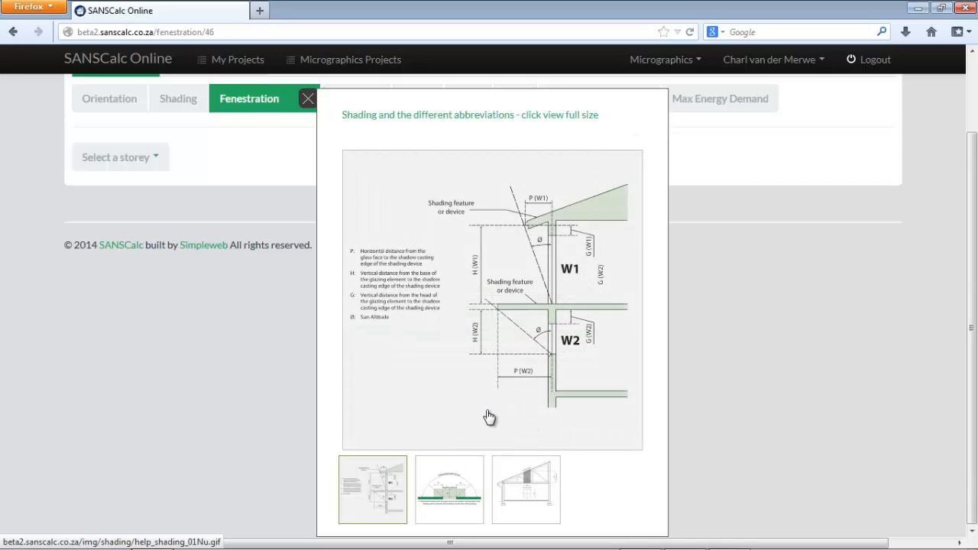
pyautogui.scroll(2, 459, 398)
pyautogui.click(309, 182)
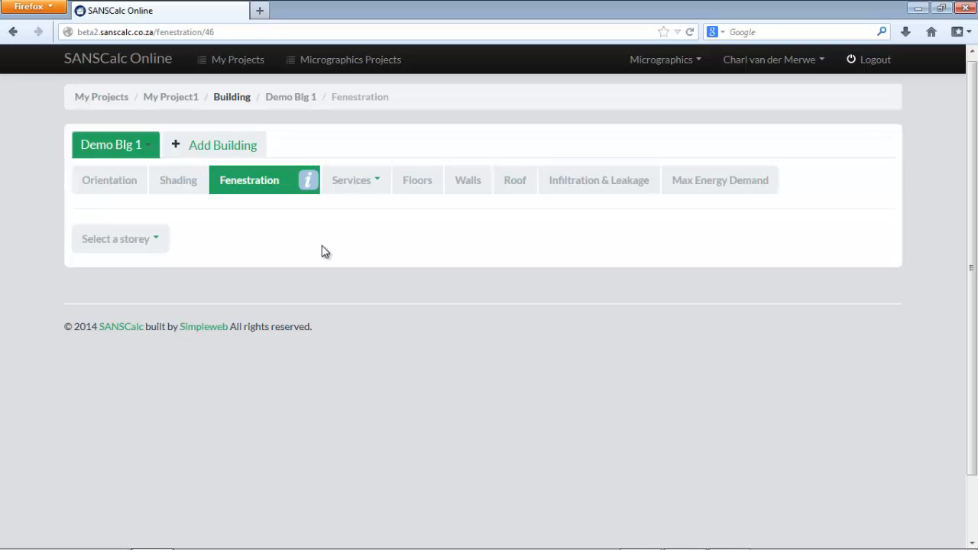
# Revisit the Shading module to check its fenestration element fields and return to Fenestration.
pyautogui.click(197, 186)
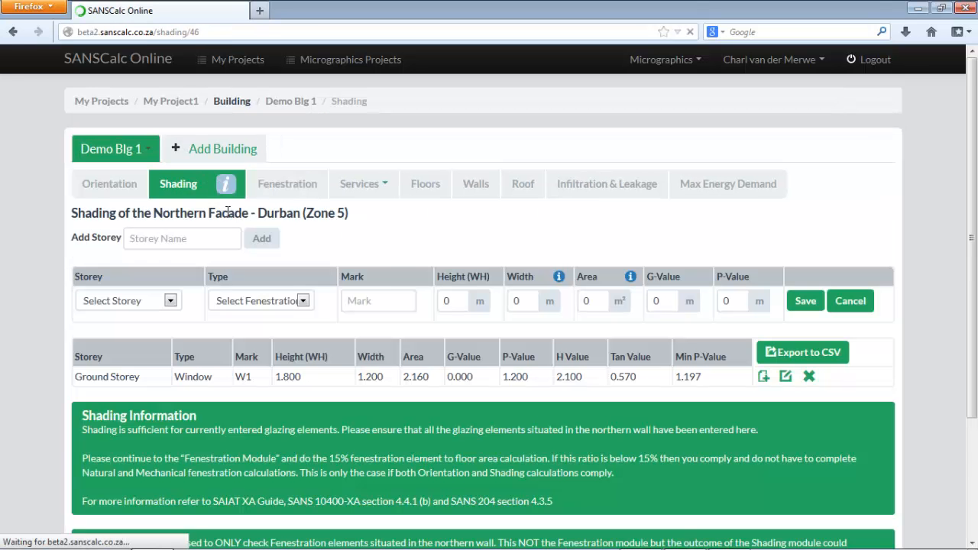
pyautogui.moveTo(388, 279)
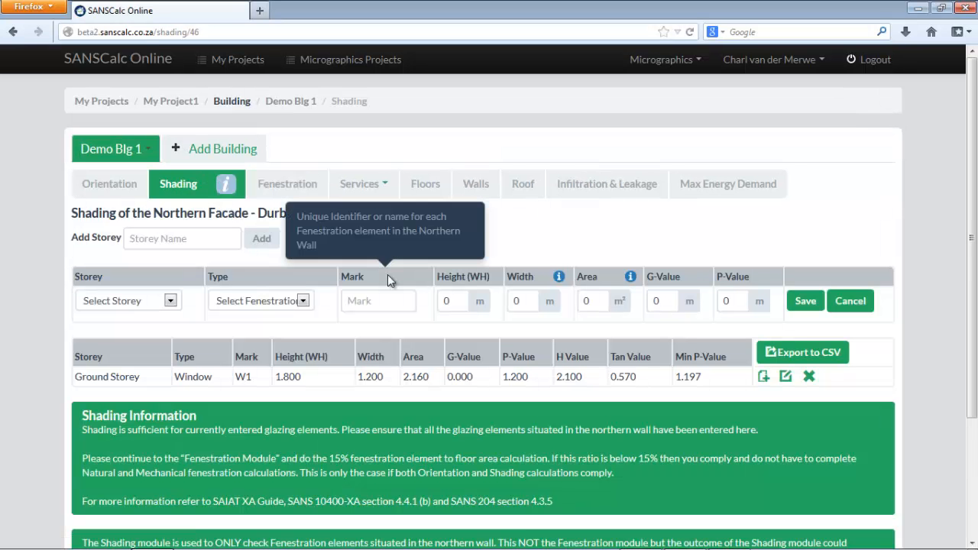
pyautogui.click(305, 191)
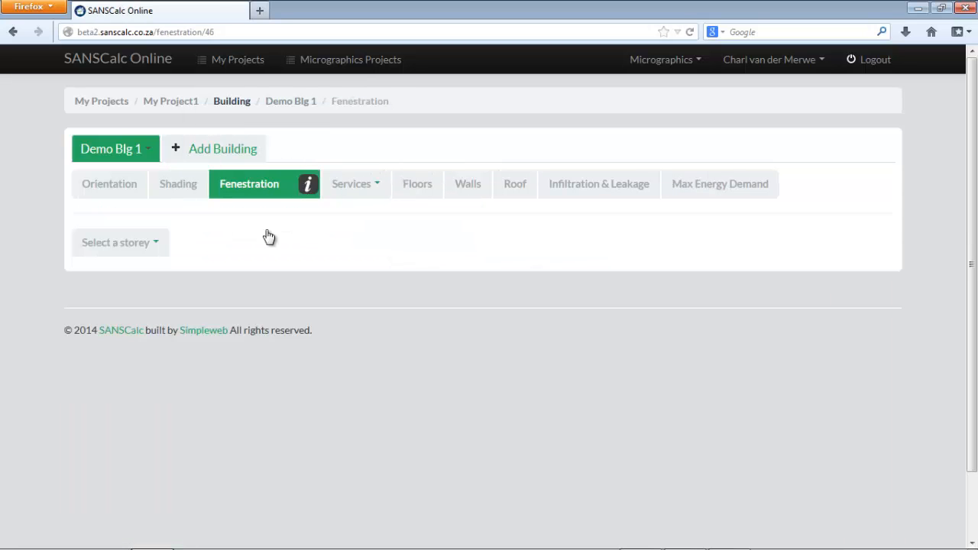
# Add a storey named First Storey in Fenestration and switch to the Ground Storey.
pyautogui.click(131, 250)
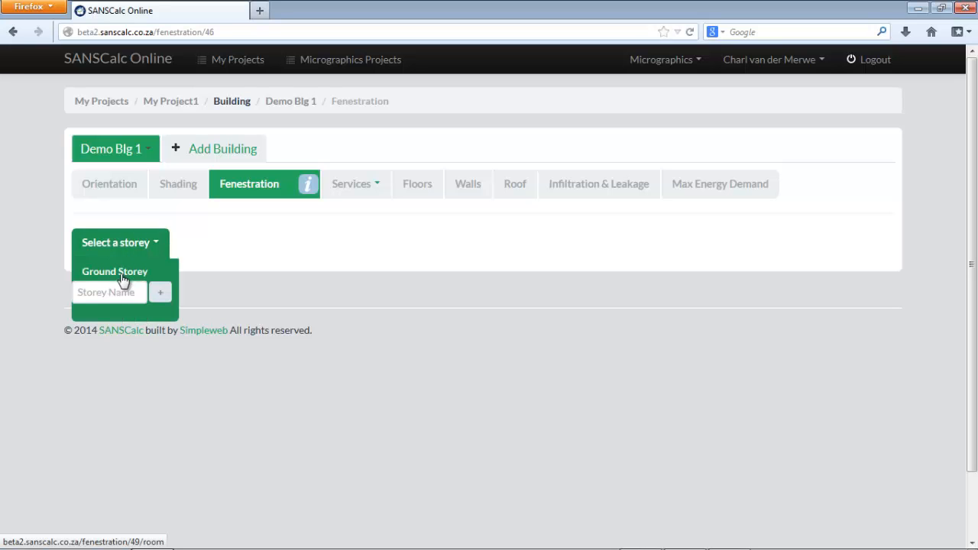
pyautogui.click(116, 292)
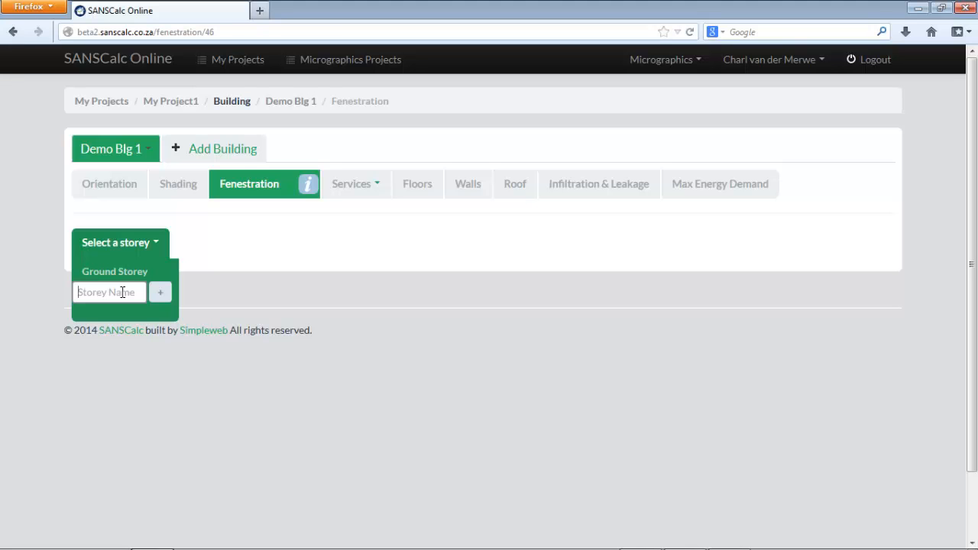
pyautogui.write('First')
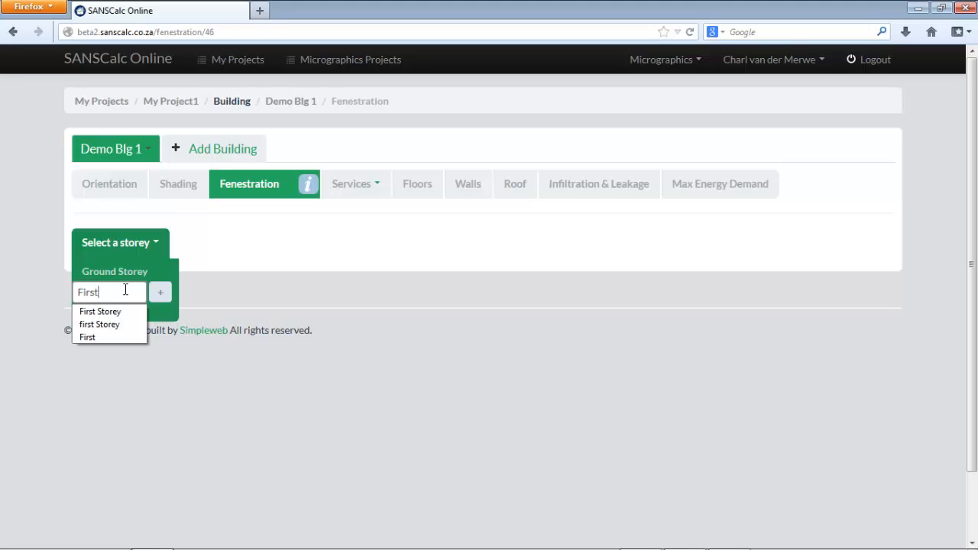
pyautogui.click(112, 315)
pyautogui.click(161, 295)
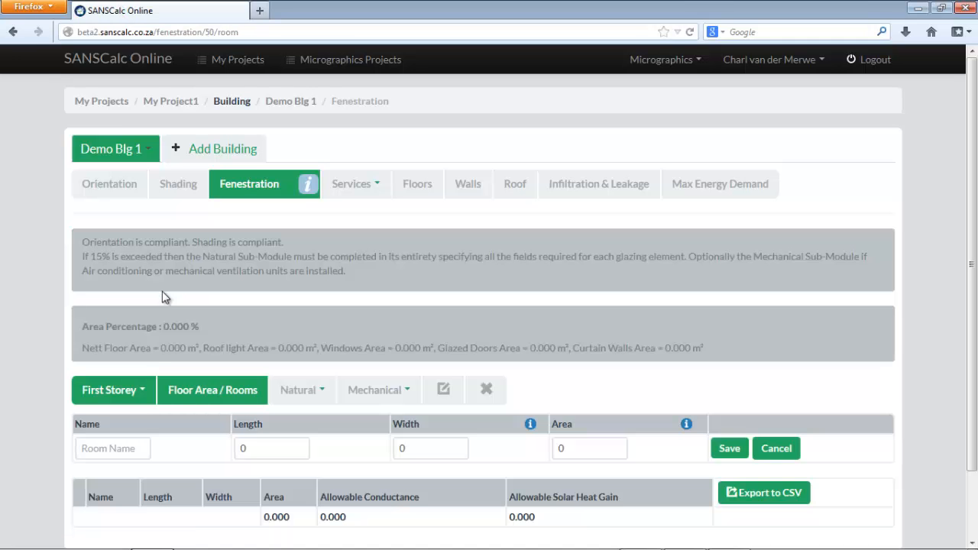
pyautogui.click(109, 390)
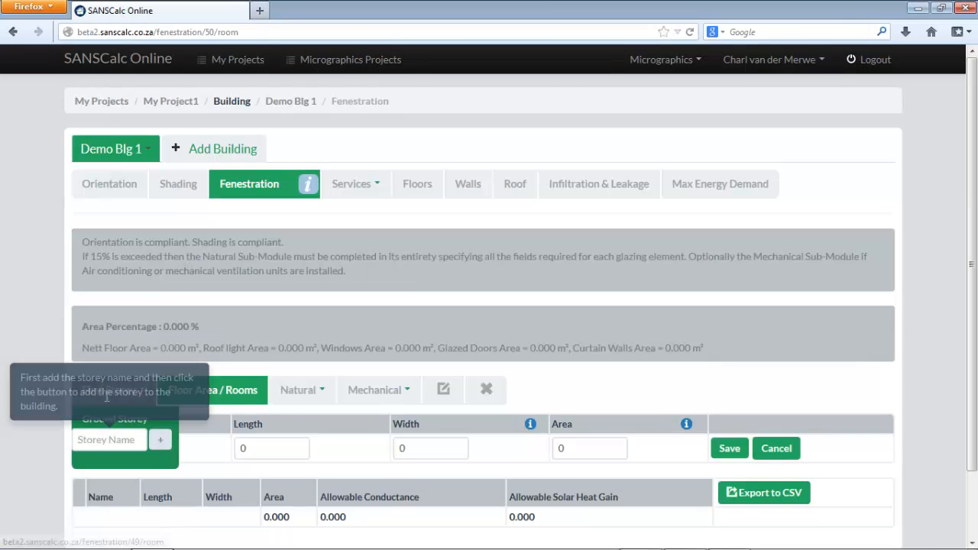
pyautogui.click(121, 420)
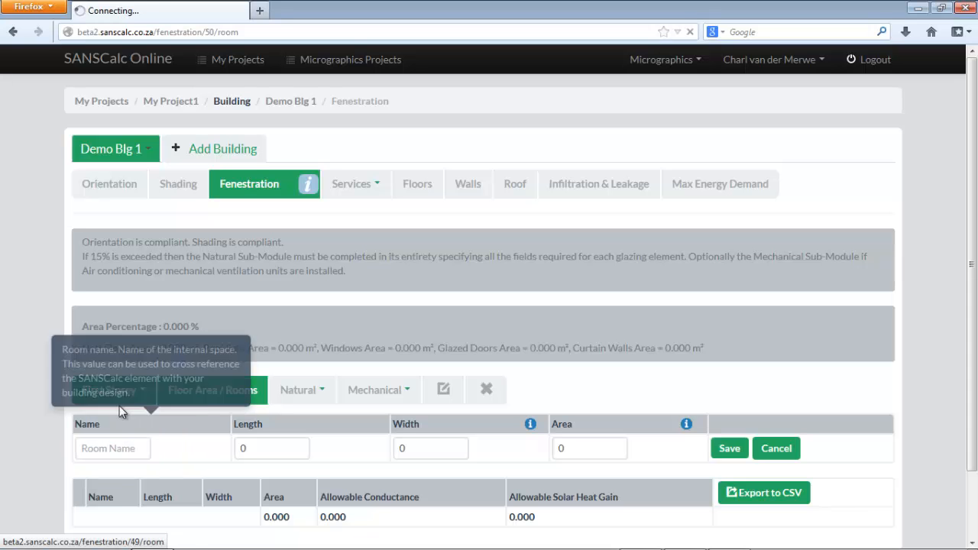
# Read the Ground Storey's compliance notice about the 15% rule and the Natural and Mechanical sub-modules.
pyautogui.scroll(-2, 158, 314)
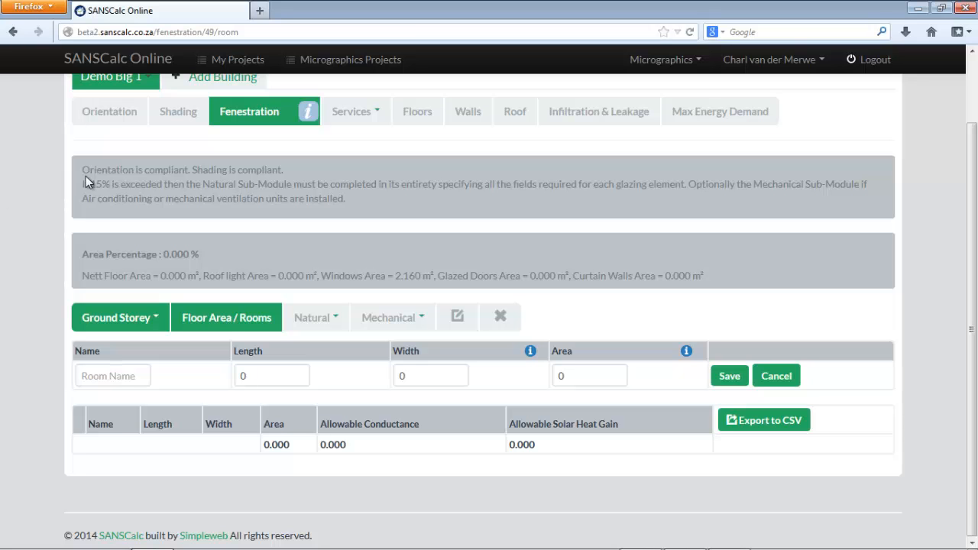
pyautogui.moveTo(82, 170); pyautogui.dragTo(317, 204)
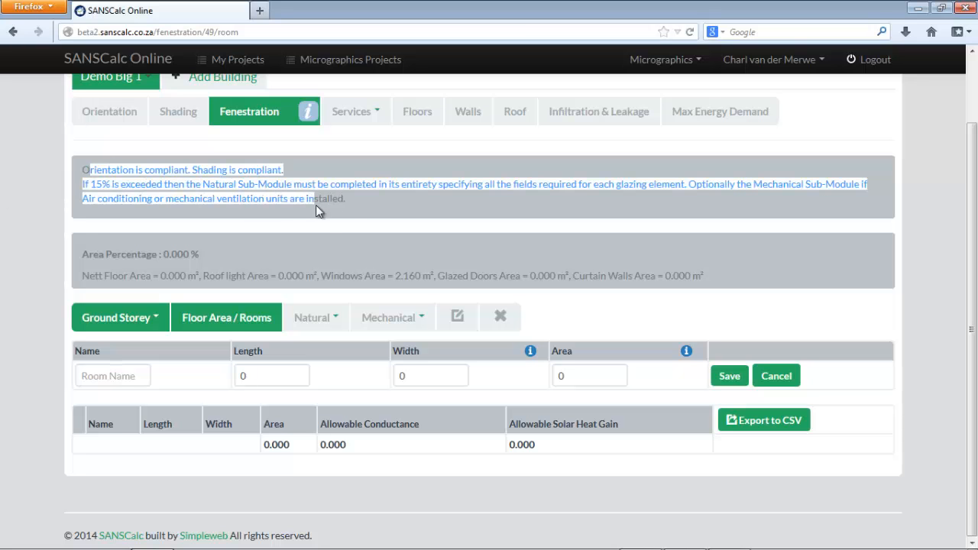
pyautogui.click(343, 208)
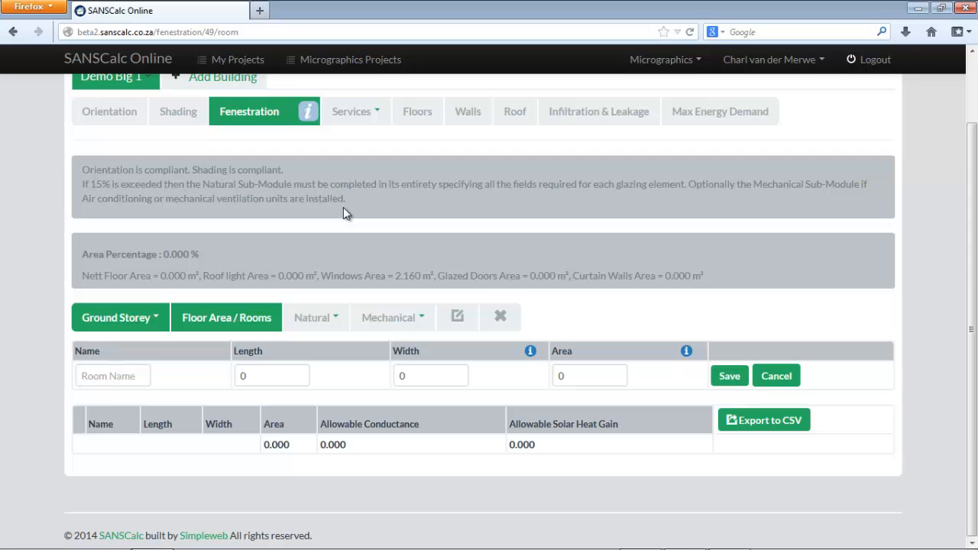
pyautogui.scroll(2, 343, 207)
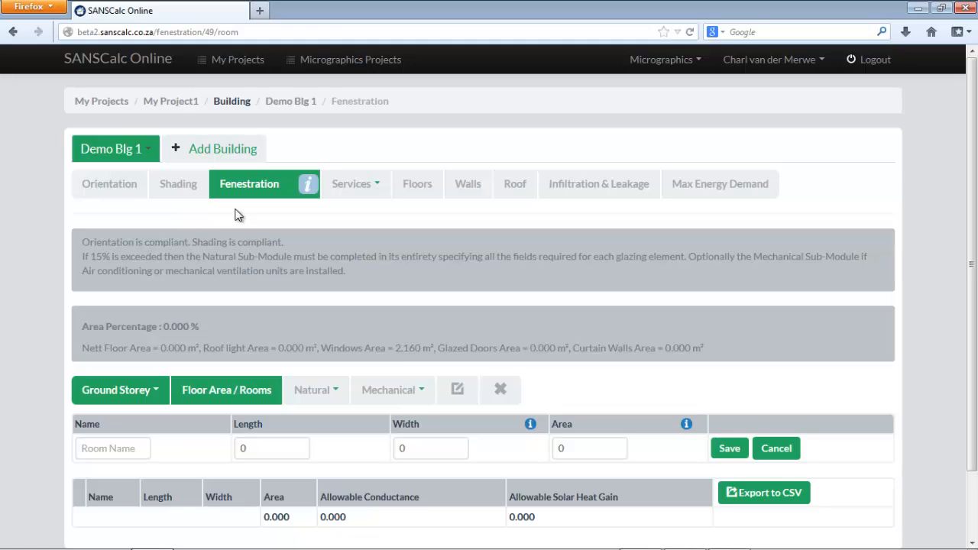
pyautogui.moveTo(82, 257); pyautogui.dragTo(180, 260)
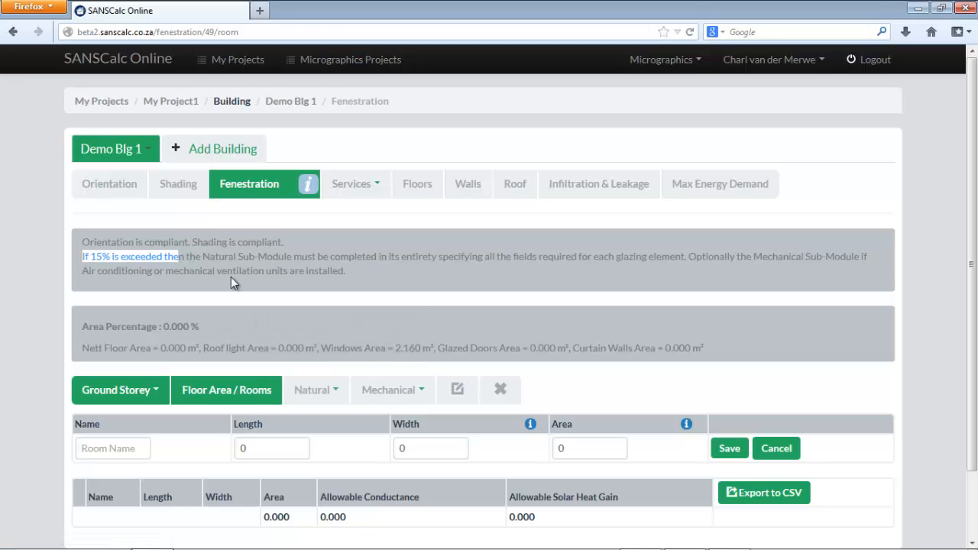
pyautogui.click(196, 272)
pyautogui.moveTo(84, 257); pyautogui.dragTo(140, 259)
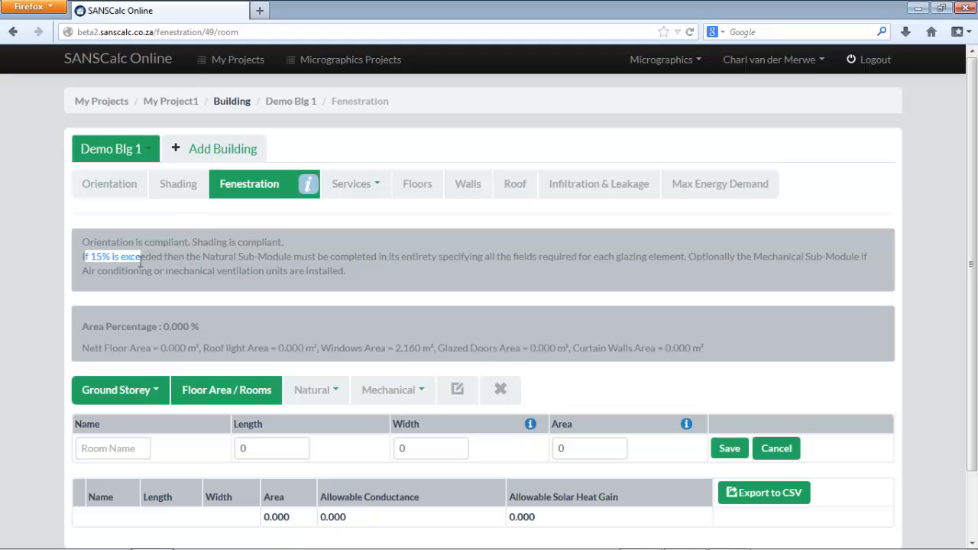
pyautogui.click(149, 299)
pyautogui.moveTo(84, 257); pyautogui.dragTo(149, 256)
pyautogui.click(149, 255)
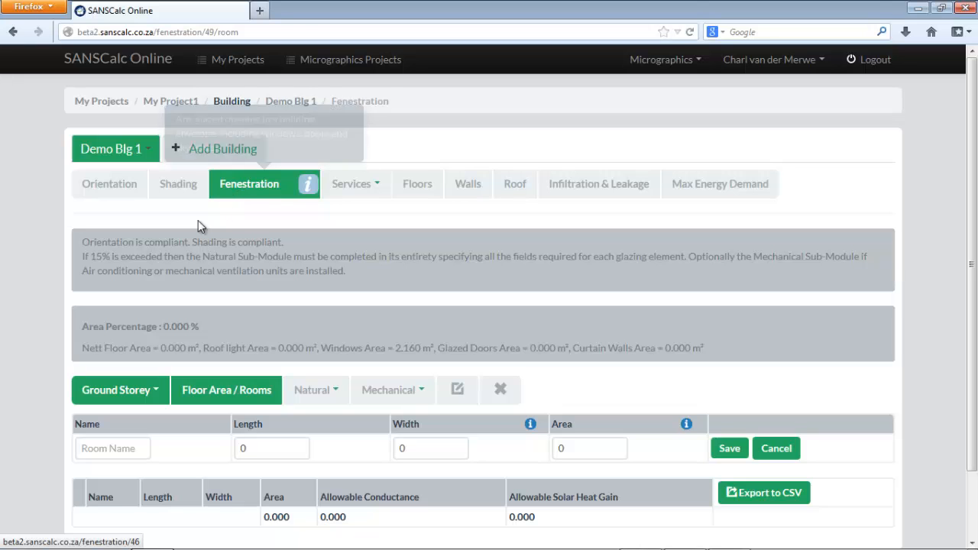
pyautogui.moveTo(89, 259); pyautogui.dragTo(152, 261)
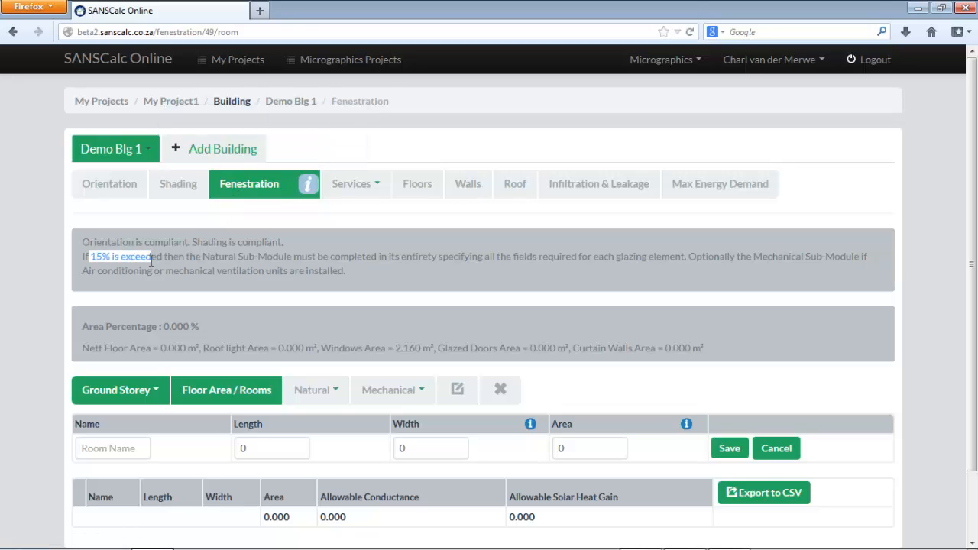
pyautogui.click(235, 223)
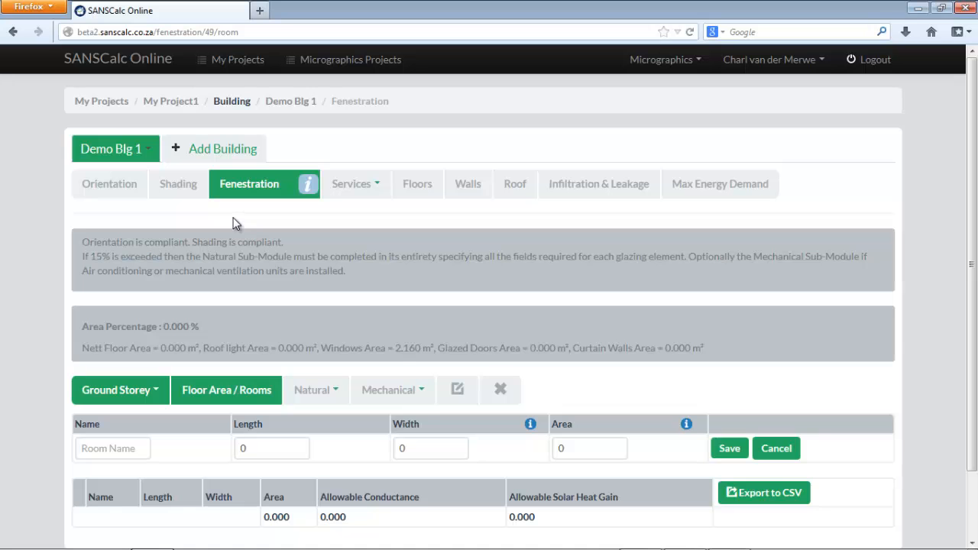
pyautogui.scroll(-2, 235, 223)
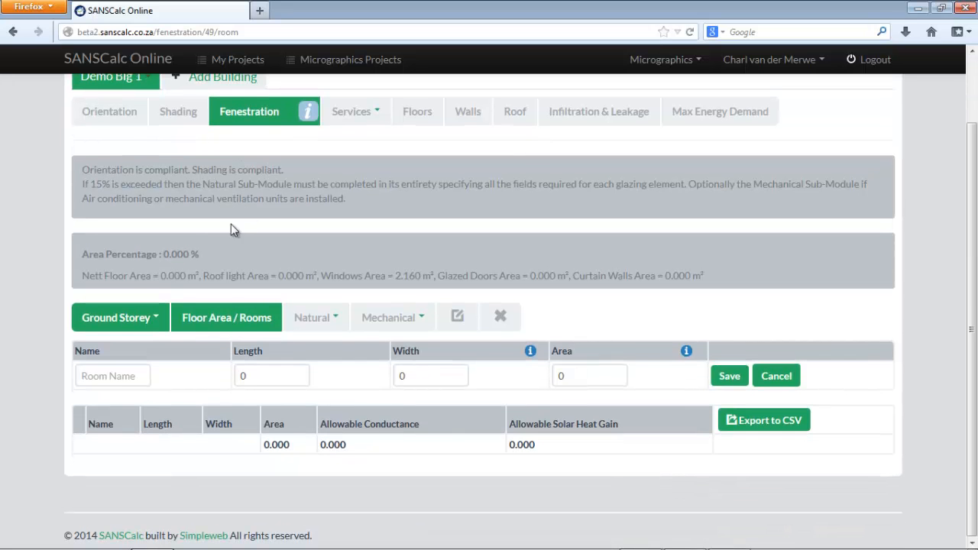
pyautogui.moveTo(205, 328)
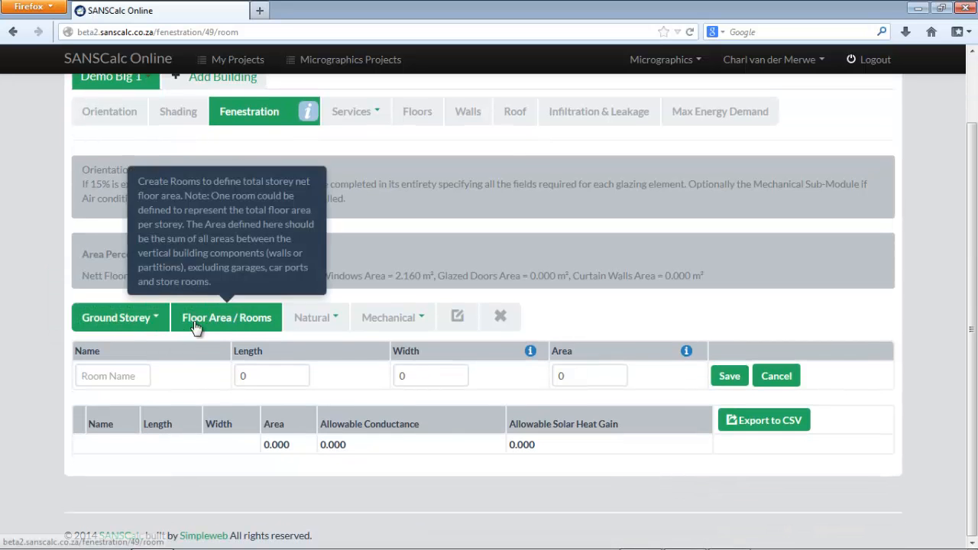
pyautogui.click(102, 378)
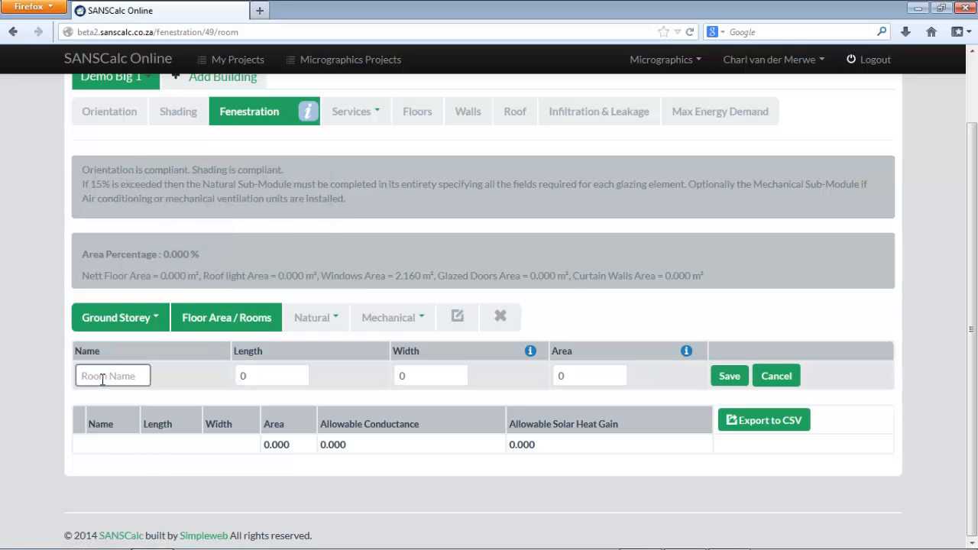
pyautogui.write('Room 1')
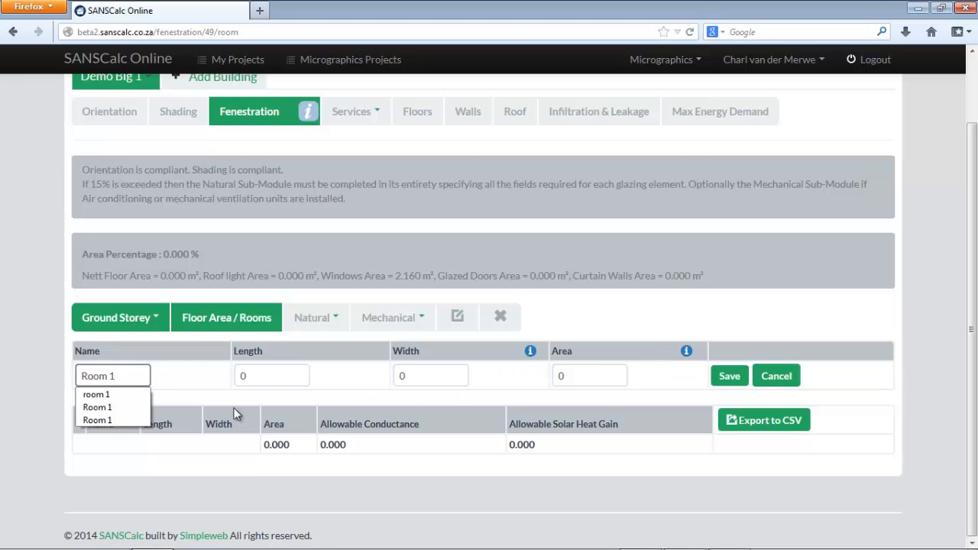
pyautogui.doubleClick(140, 374)
pyautogui.press('BackSpace')
pyautogui.press('BackSpace')
pyautogui.press('BackSpace')
pyautogui.press('BackSpace')
pyautogui.press('BackSpace')
pyautogui.press('BackSpace')
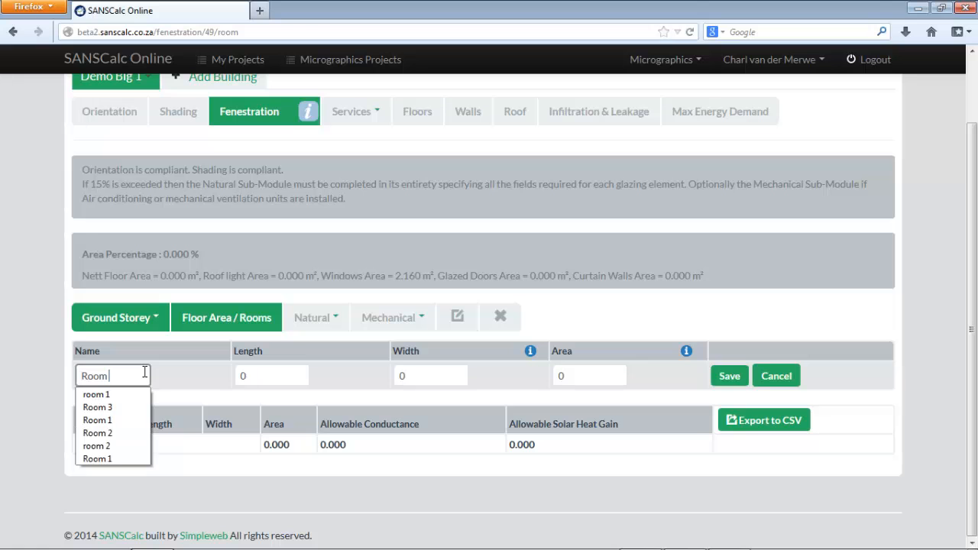
# Add a room named Total Storey with an area of 340 m² to the Ground Storey and save it.
pyautogui.write('Total')
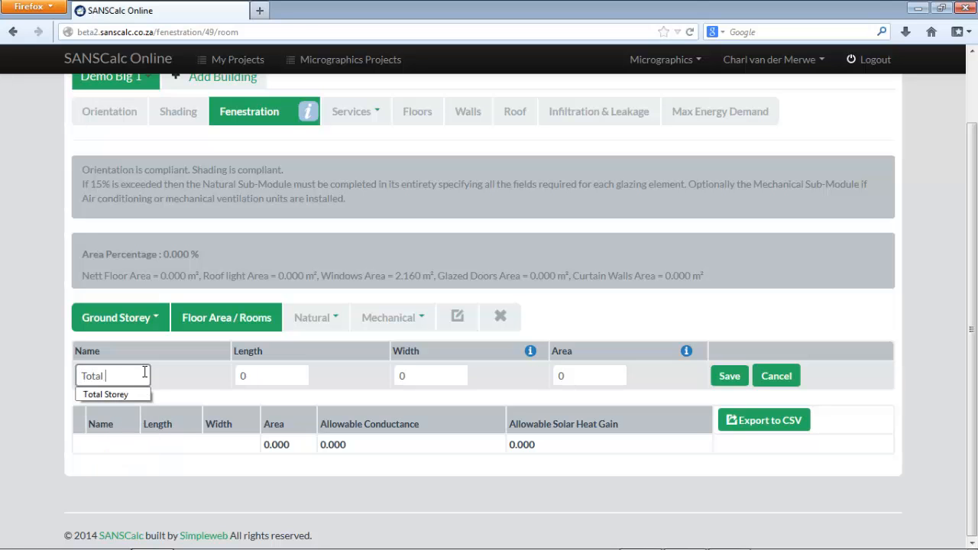
pyautogui.press('Down')
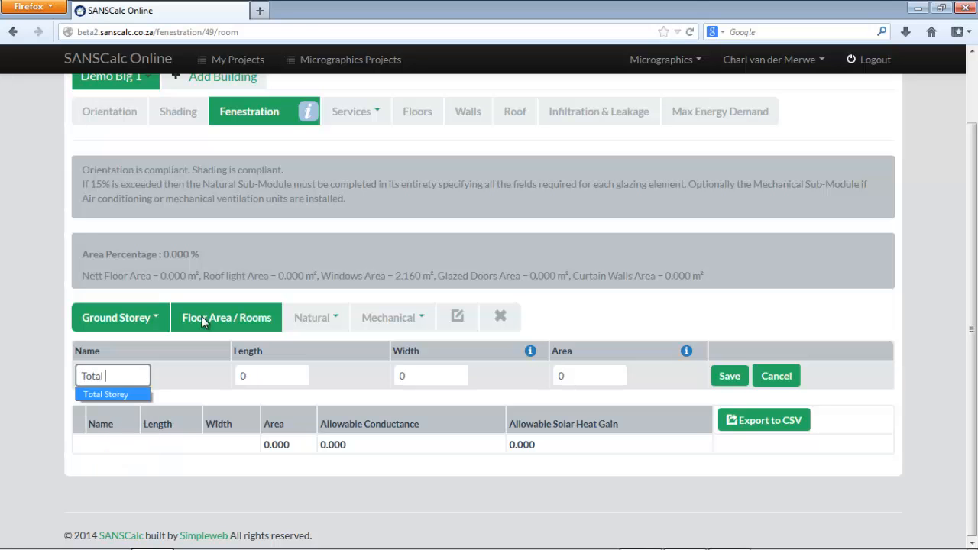
pyautogui.click(116, 393)
pyautogui.doubleClick(582, 376)
pyautogui.write('34')
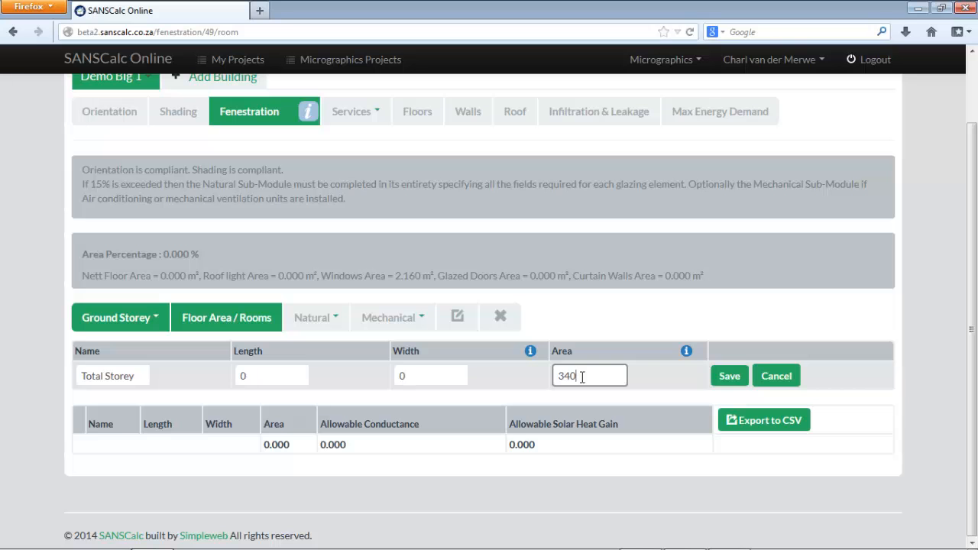
pyautogui.click(723, 375)
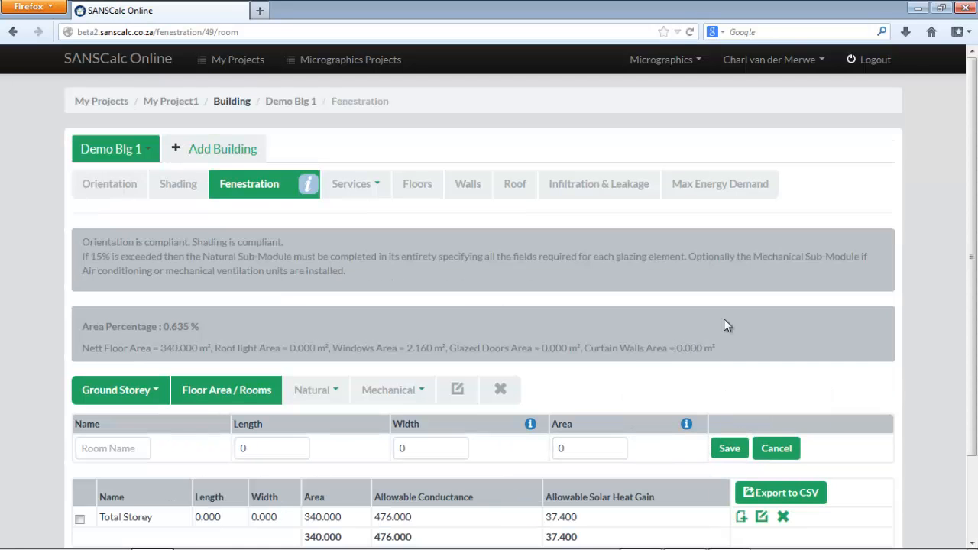
# Check the Ground Storey's area percentage and the glazing element types offered for Natural fenestration.
pyautogui.scroll(-2, 722, 318)
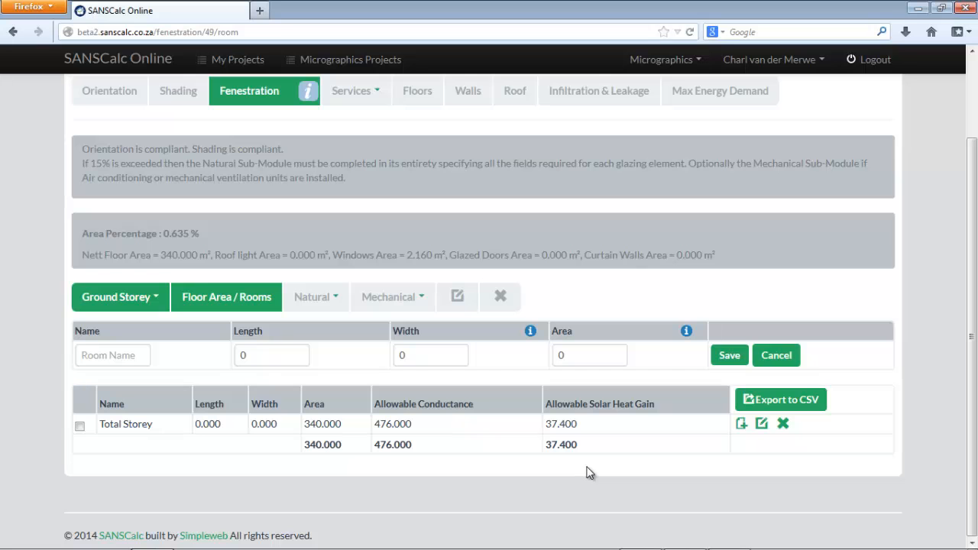
pyautogui.click(311, 302)
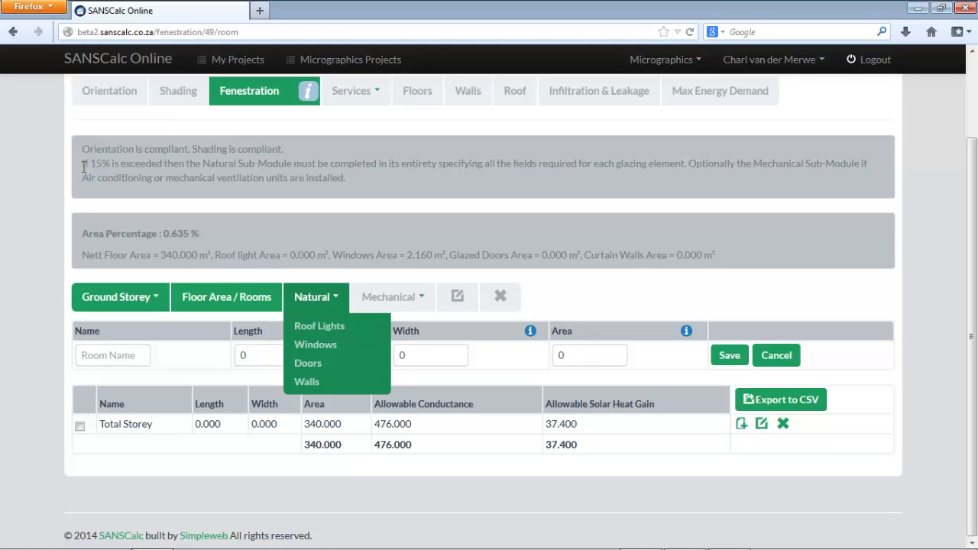
pyautogui.click(224, 238)
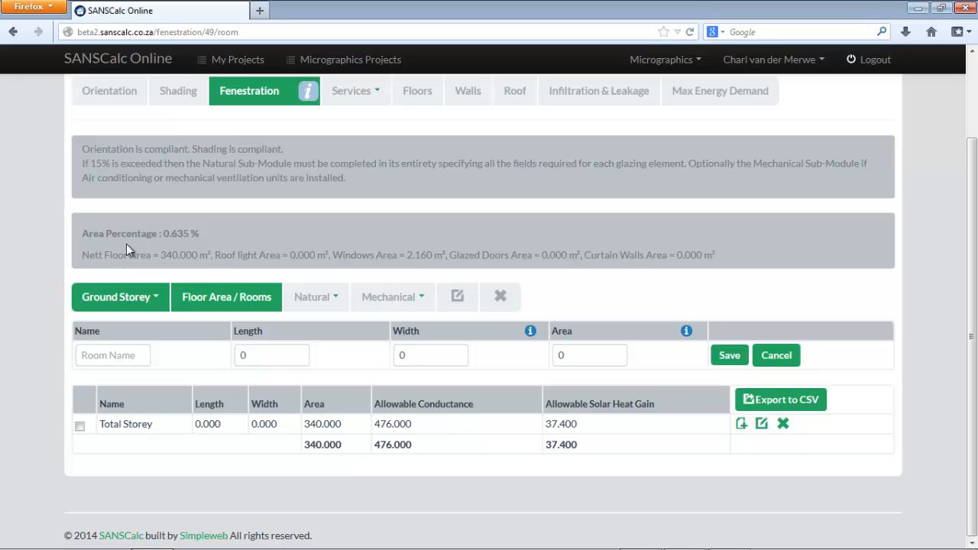
# Check the net floor area and windows area used in the Ground Storey's area percentage.
pyautogui.moveTo(88, 250); pyautogui.dragTo(207, 255)
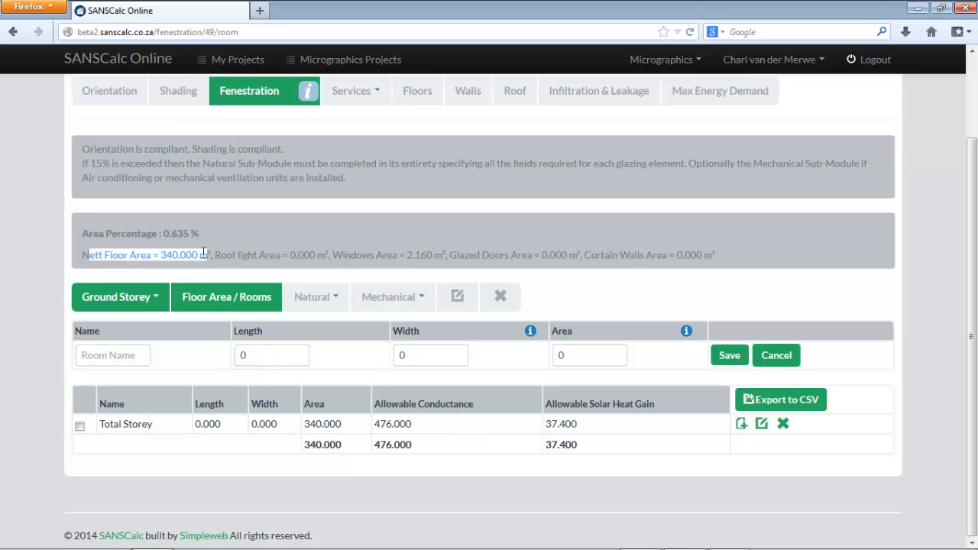
pyautogui.click(228, 255)
pyautogui.moveTo(324, 253); pyautogui.dragTo(449, 254)
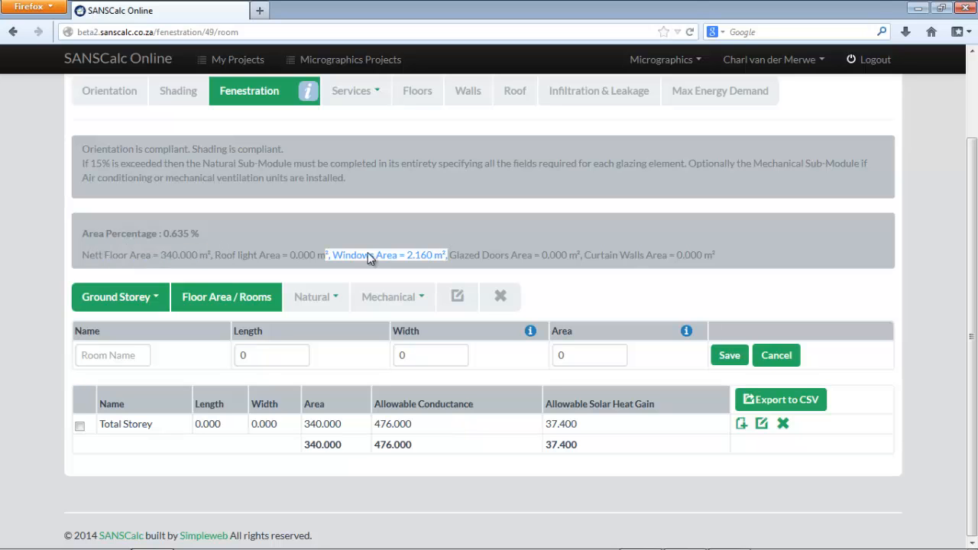
# In the Ground Storey's natural windows, set window W1's glazing to Single - Clear and its frame type to Aluminium, and save.
pyautogui.click(324, 297)
pyautogui.click(313, 345)
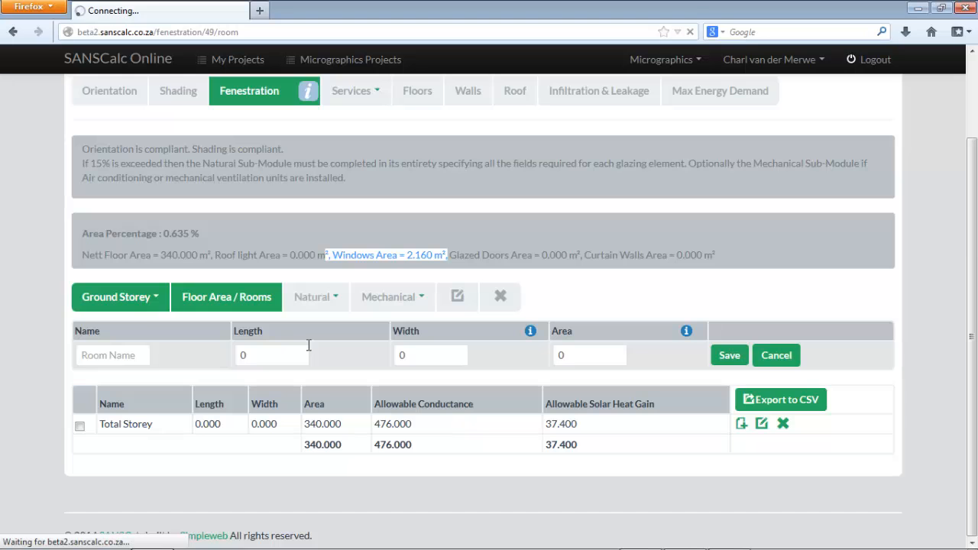
pyautogui.scroll(-3, 311, 344)
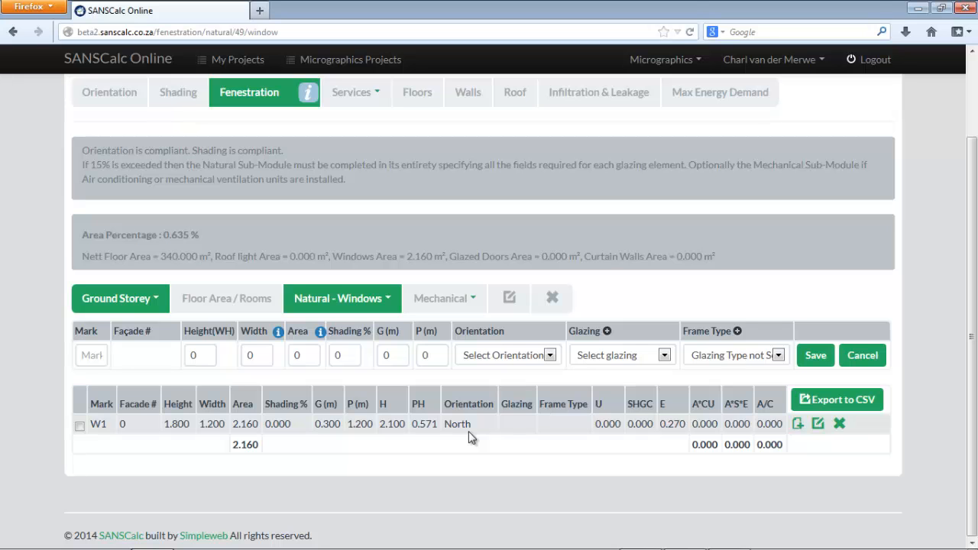
pyautogui.click(820, 428)
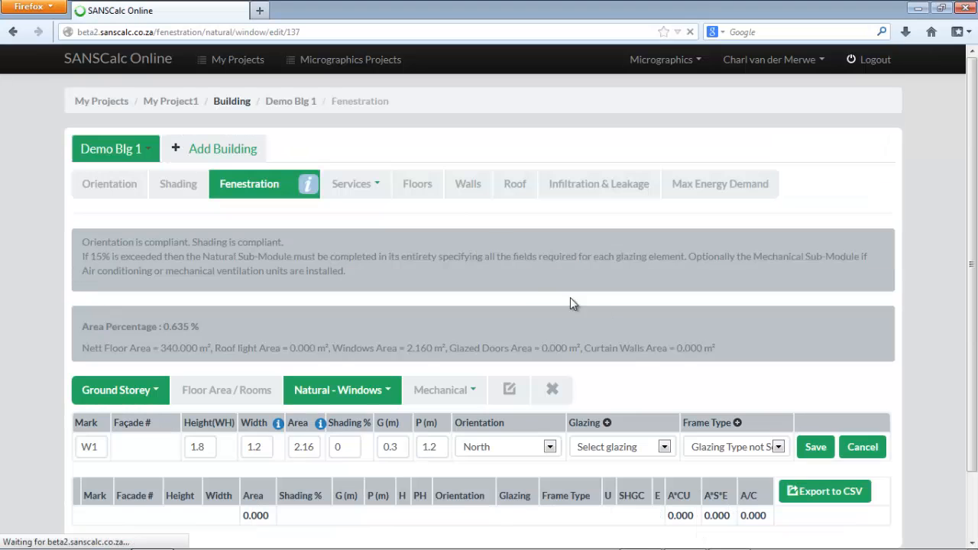
pyautogui.click(611, 447)
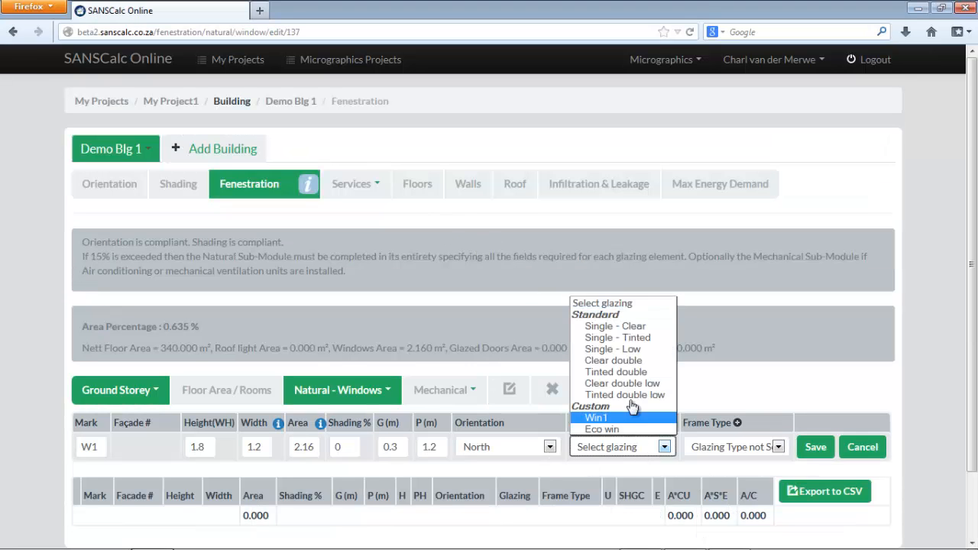
pyautogui.click(603, 330)
pyautogui.click(723, 451)
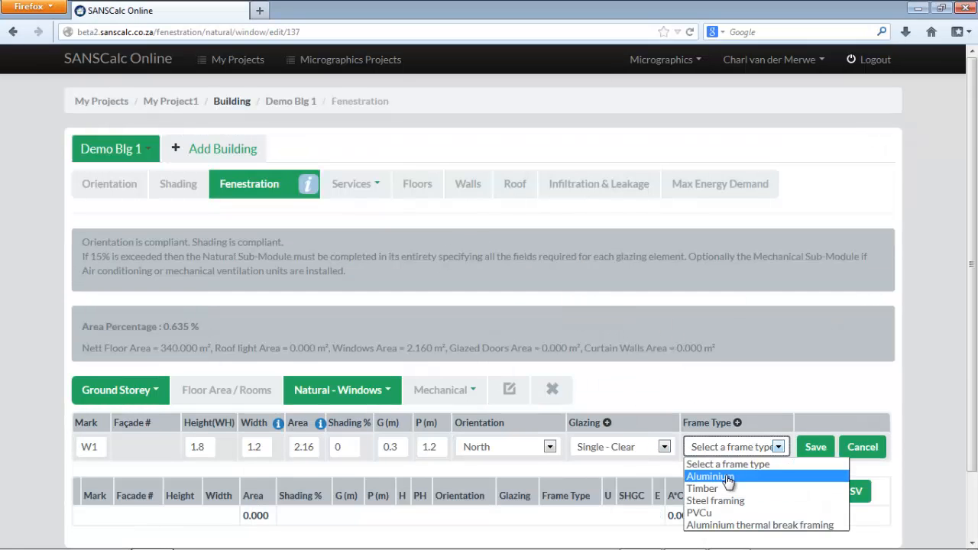
pyautogui.click(720, 413)
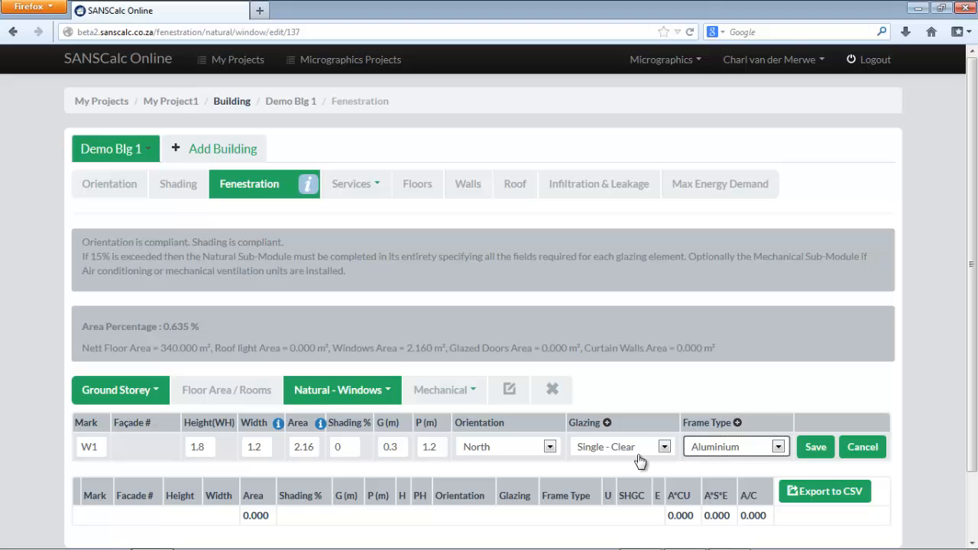
pyautogui.click(816, 448)
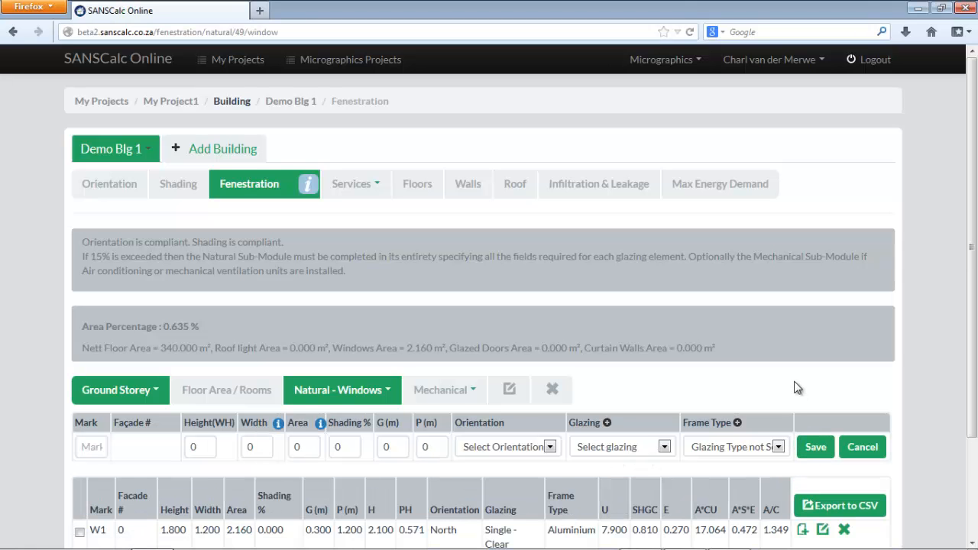
# Duplicate window W1, and duplicate the resulting copy to get three windows on the Ground Storey.
pyautogui.scroll(-2, 780, 378)
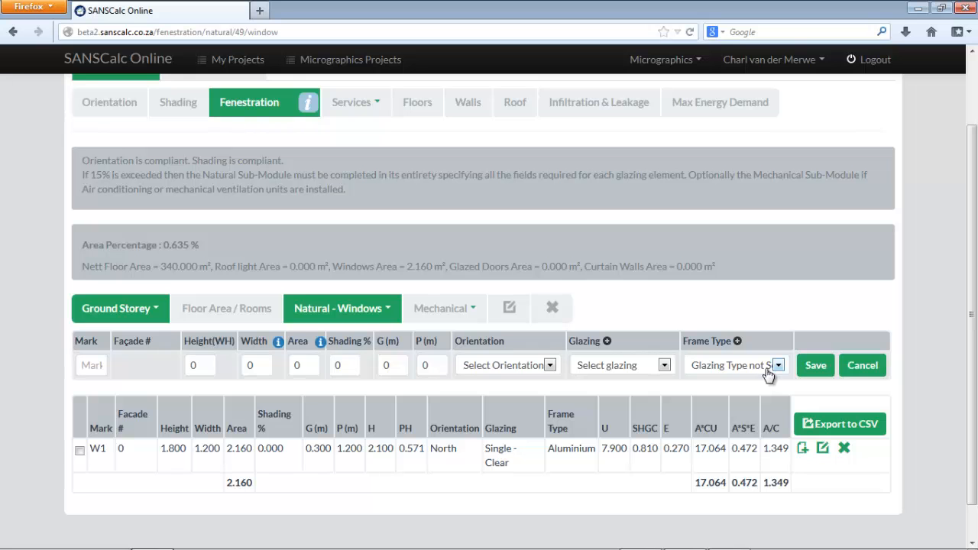
pyautogui.click(801, 450)
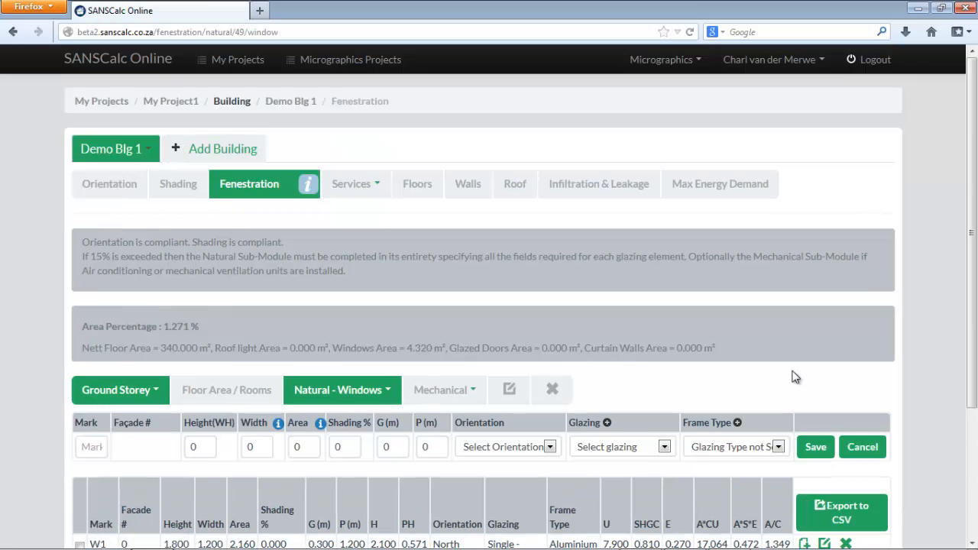
pyautogui.scroll(-3, 646, 398)
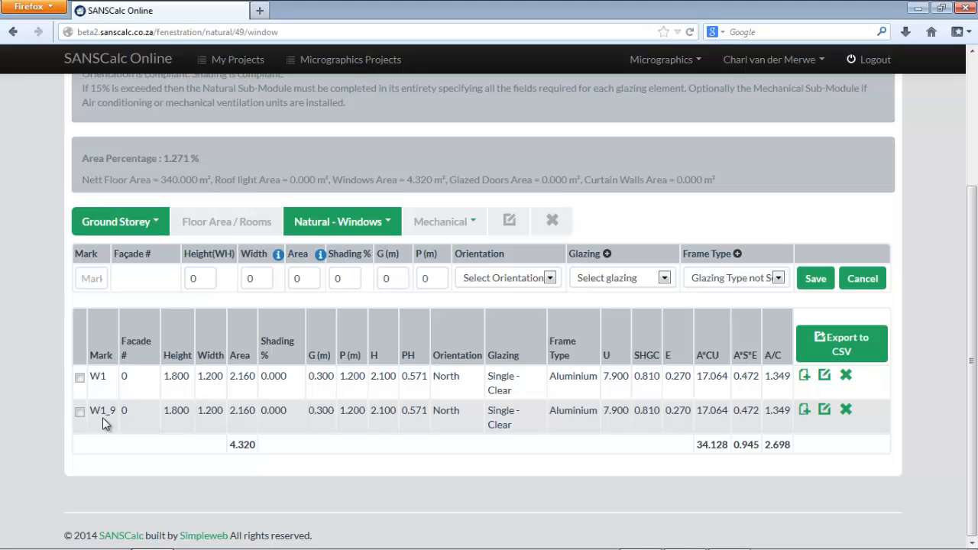
pyautogui.click(807, 413)
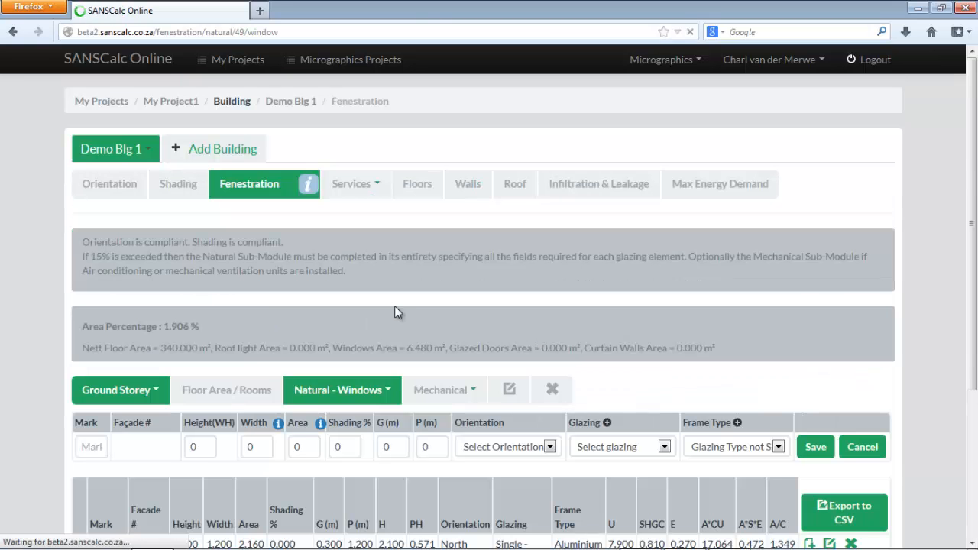
pyautogui.scroll(-5, 152, 428)
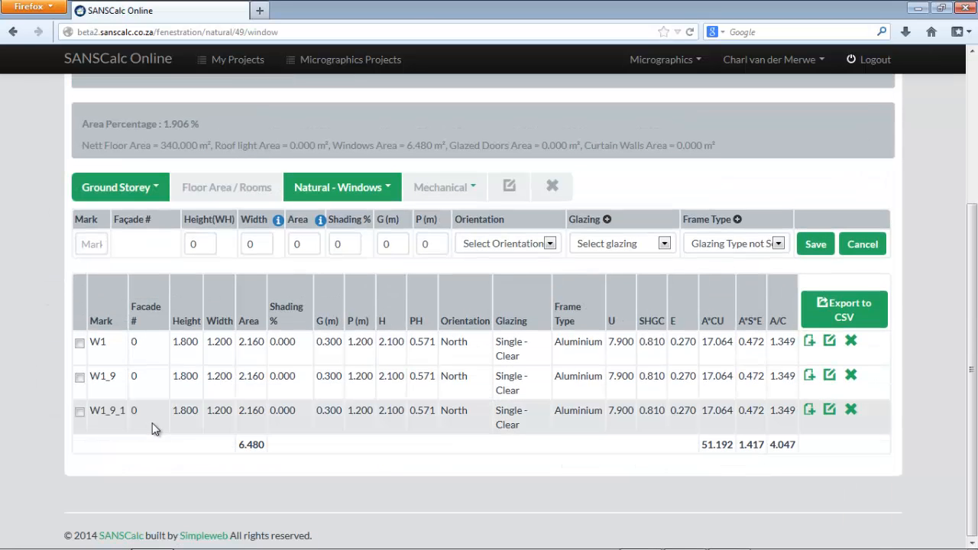
# Change the first copied window's mark to W2 and its orientation to South, and save it.
pyautogui.click(829, 376)
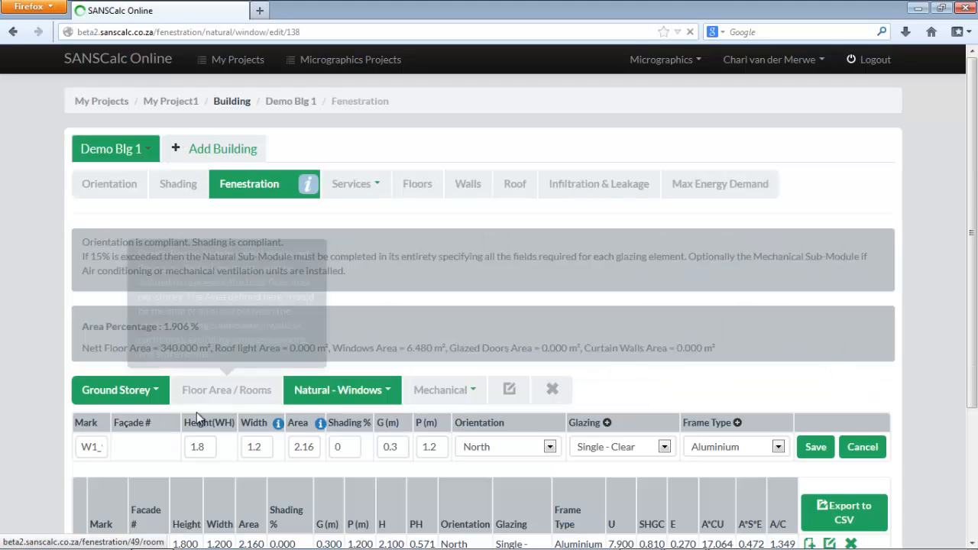
pyautogui.moveTo(92, 448); pyautogui.dragTo(128, 449)
pyautogui.write('2')
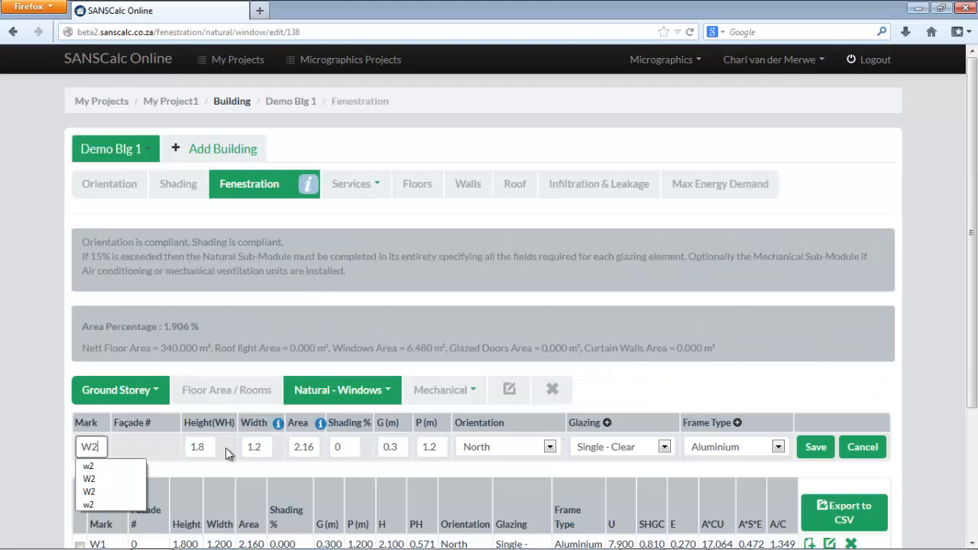
pyautogui.click(520, 447)
pyautogui.click(500, 380)
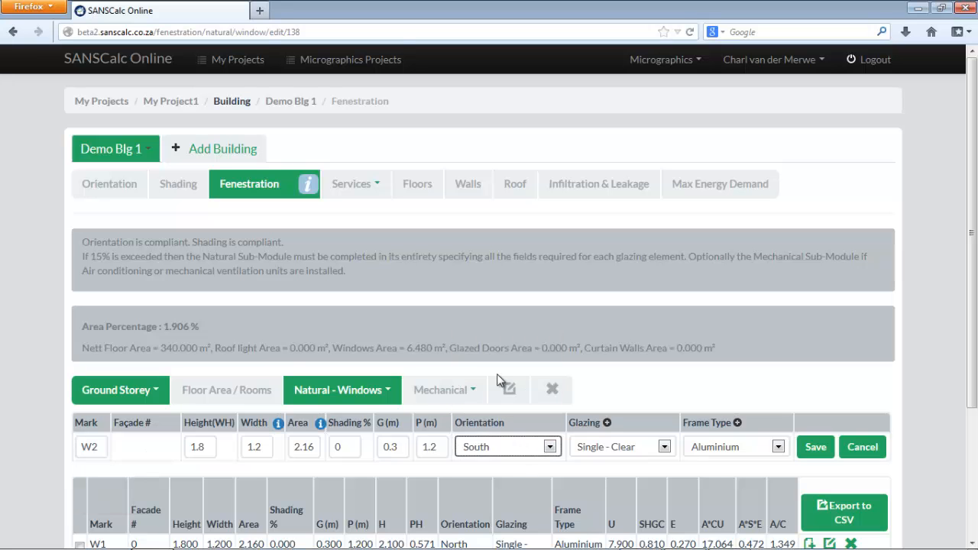
pyautogui.click(814, 448)
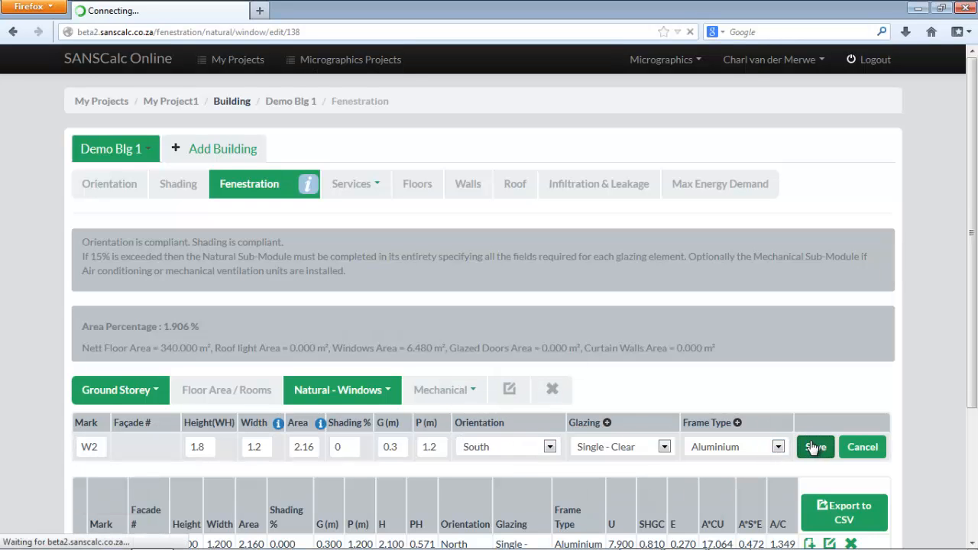
# Change the second copied window's mark to W3 and its orientation to South, and save it.
pyautogui.scroll(-5, 329, 402)
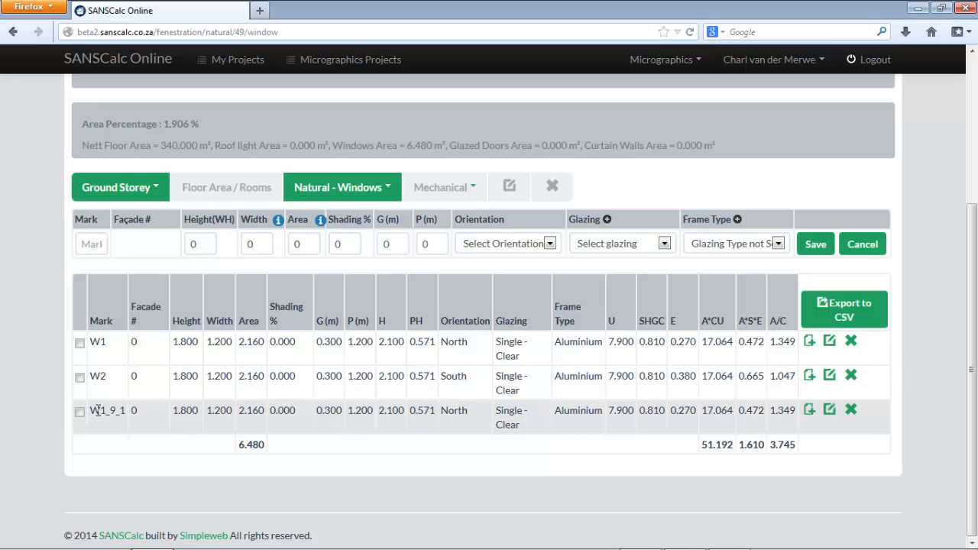
pyautogui.click(829, 409)
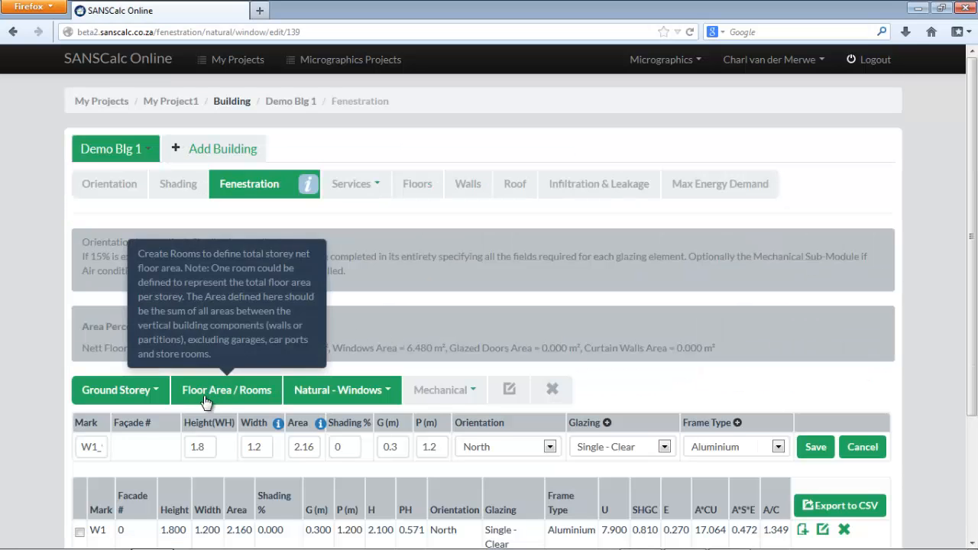
pyautogui.scroll(-3, 78, 338)
pyautogui.moveTo(96, 292); pyautogui.dragTo(131, 292)
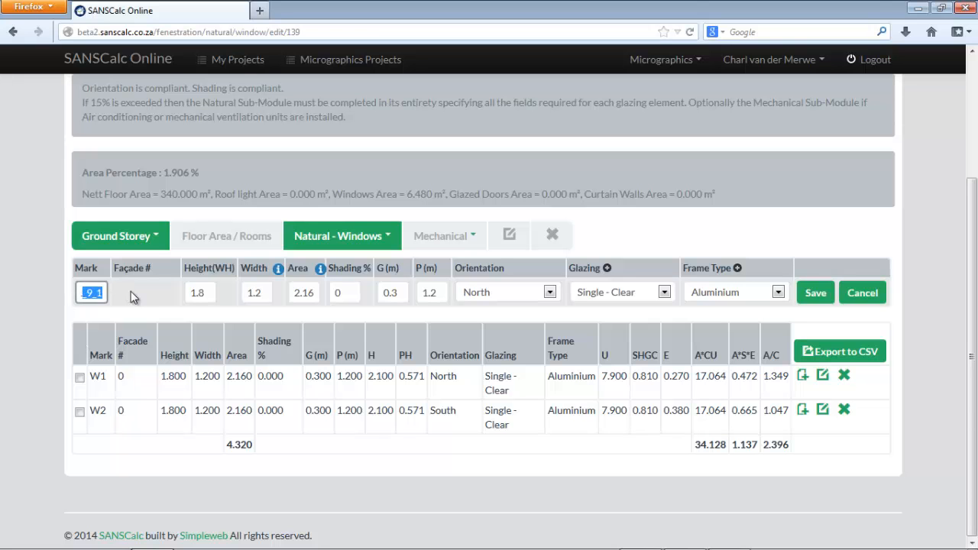
pyautogui.press('BackSpace')
pyautogui.press('BackSpace')
pyautogui.write('3')
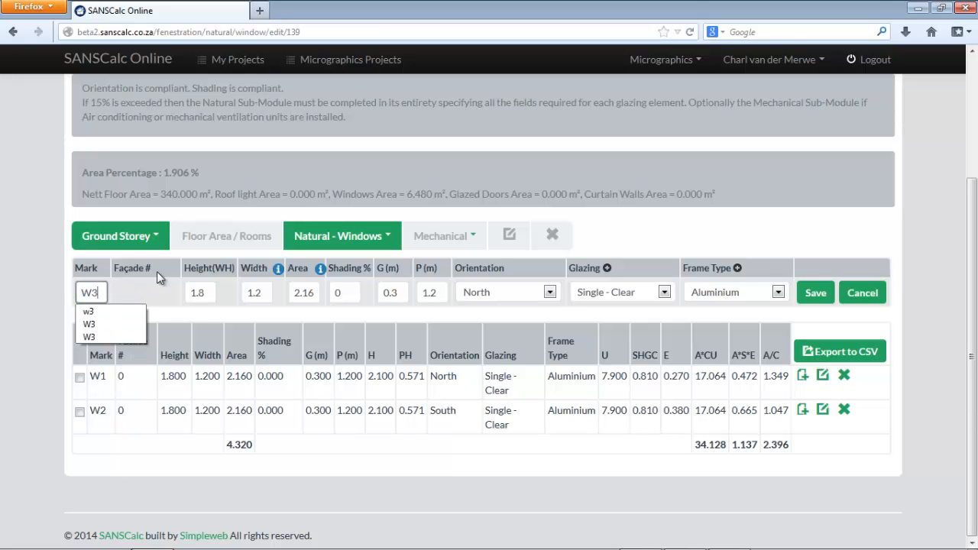
pyautogui.click(550, 292)
pyautogui.click(505, 356)
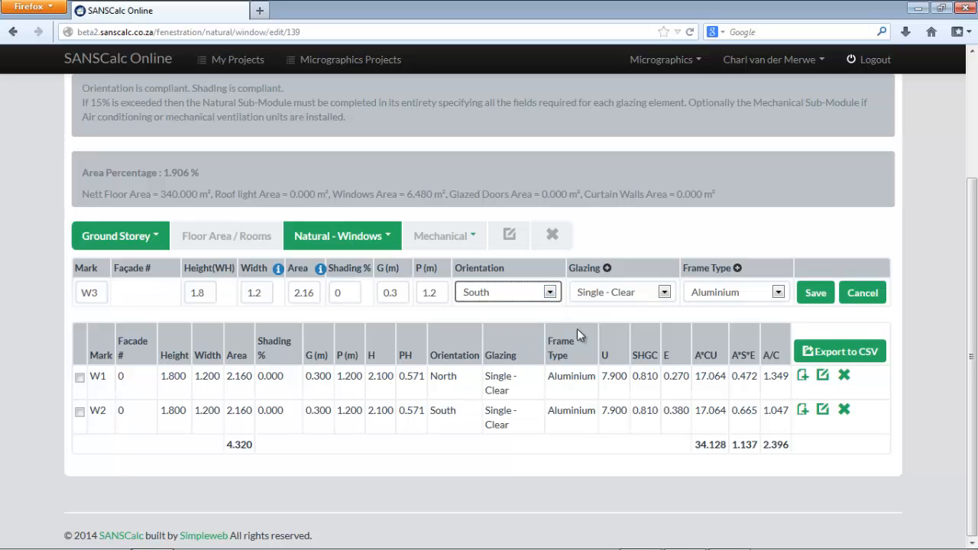
pyautogui.click(826, 298)
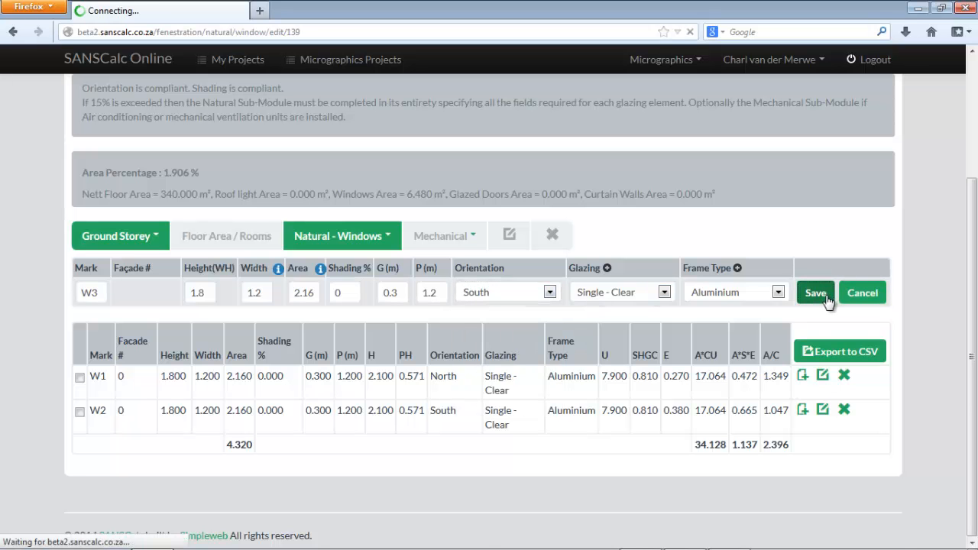
pyautogui.scroll(-3, 735, 297)
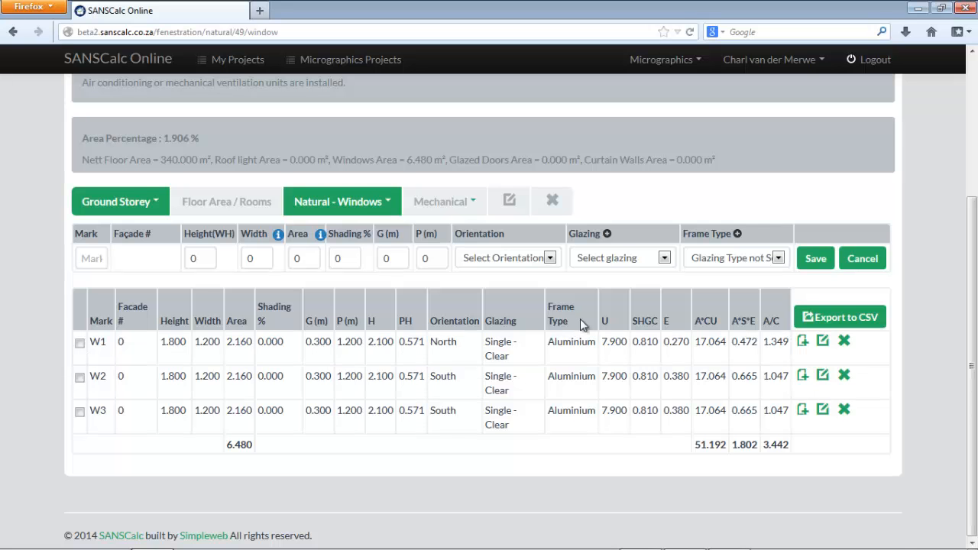
# Create a custom glazing type component with the description Enviro EAC and save it.
pyautogui.scroll(2, 585, 321)
pyautogui.moveTo(598, 330)
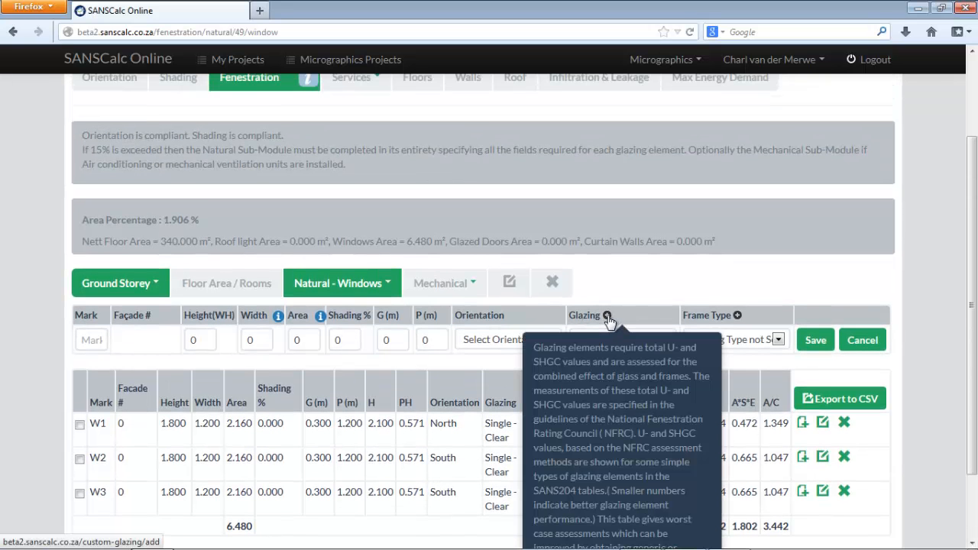
pyautogui.click(608, 317)
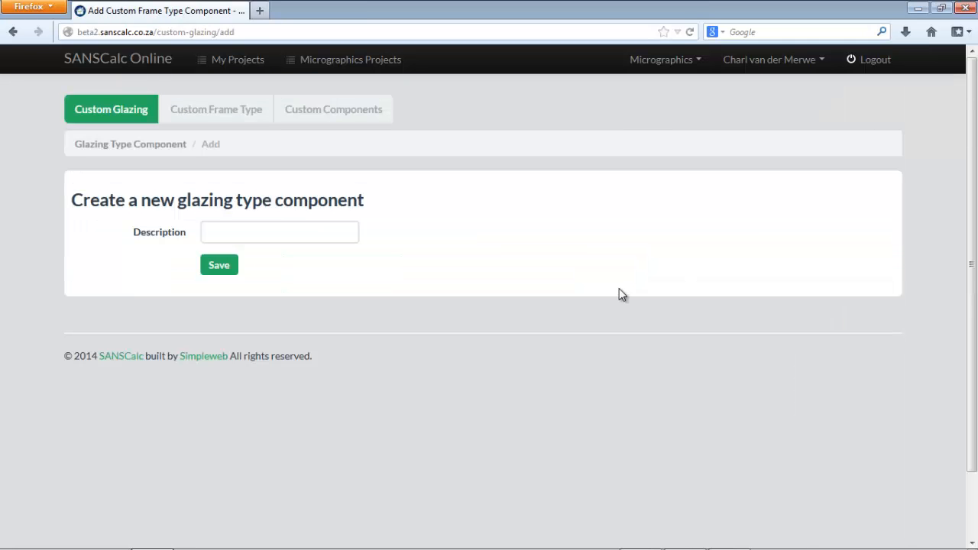
pyautogui.click(308, 234)
pyautogui.click(307, 233)
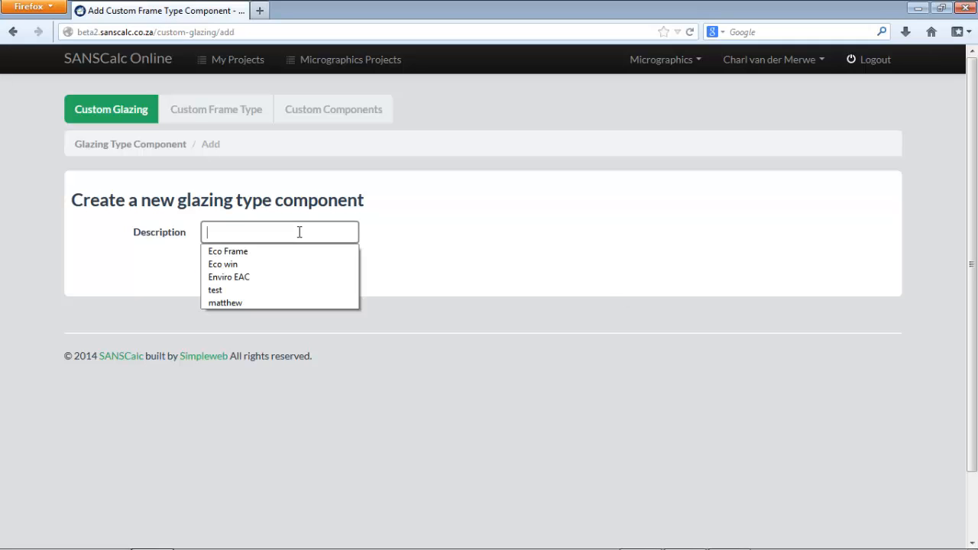
pyautogui.click(263, 276)
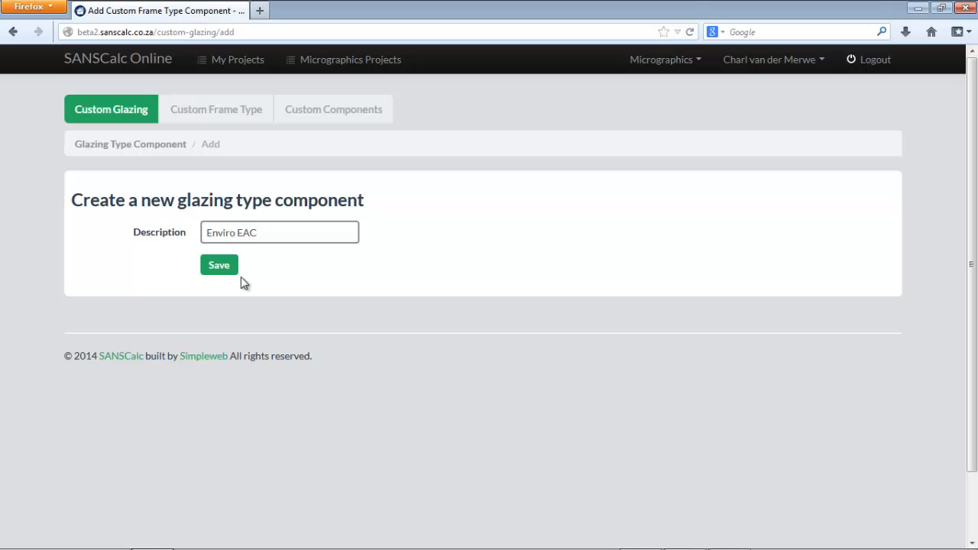
pyautogui.click(214, 272)
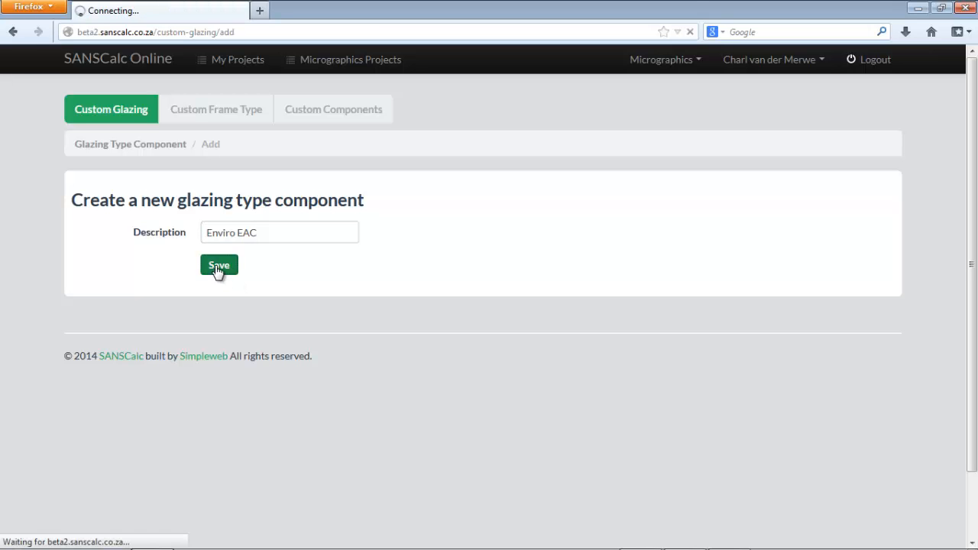
# Create a custom frame type component with the description Enviro EAC and save it.
pyautogui.click(195, 115)
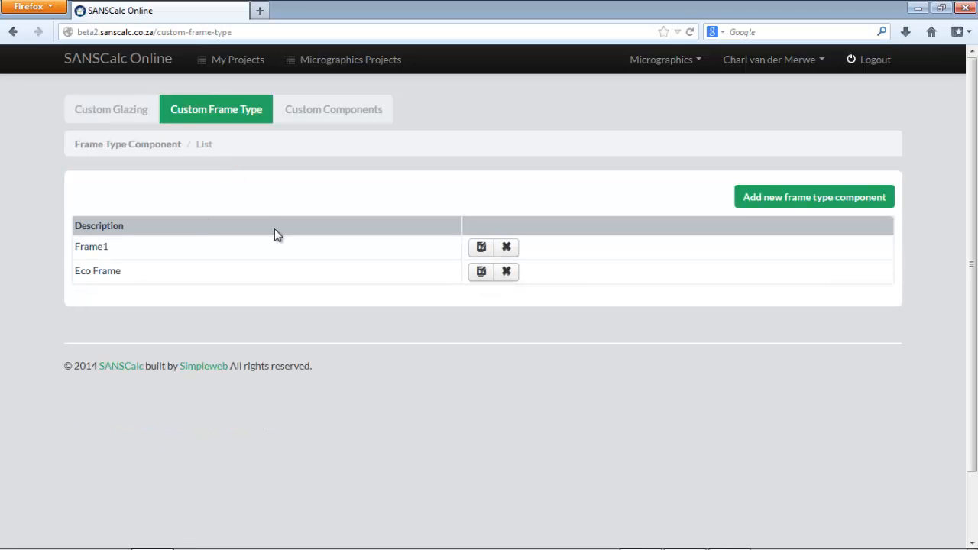
pyautogui.click(750, 207)
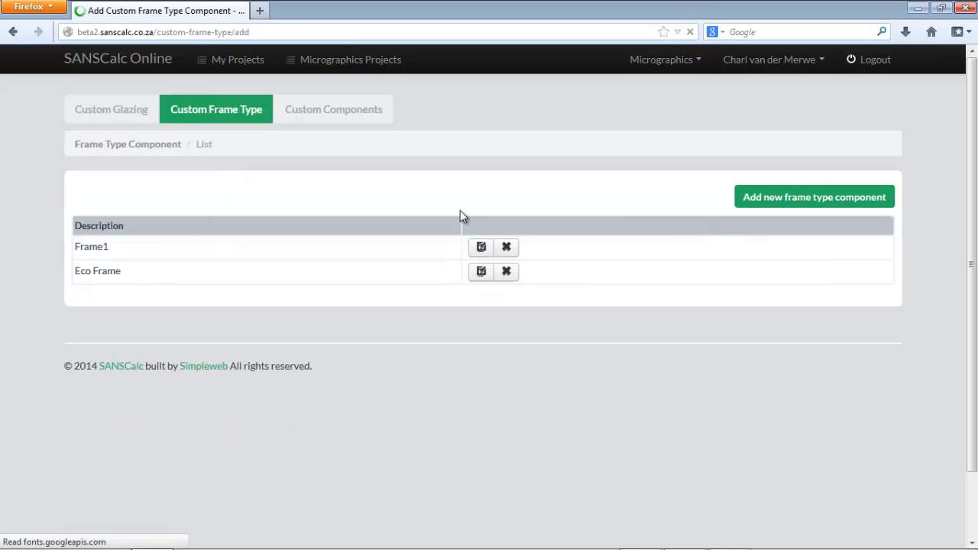
pyautogui.click(285, 235)
pyautogui.click(284, 235)
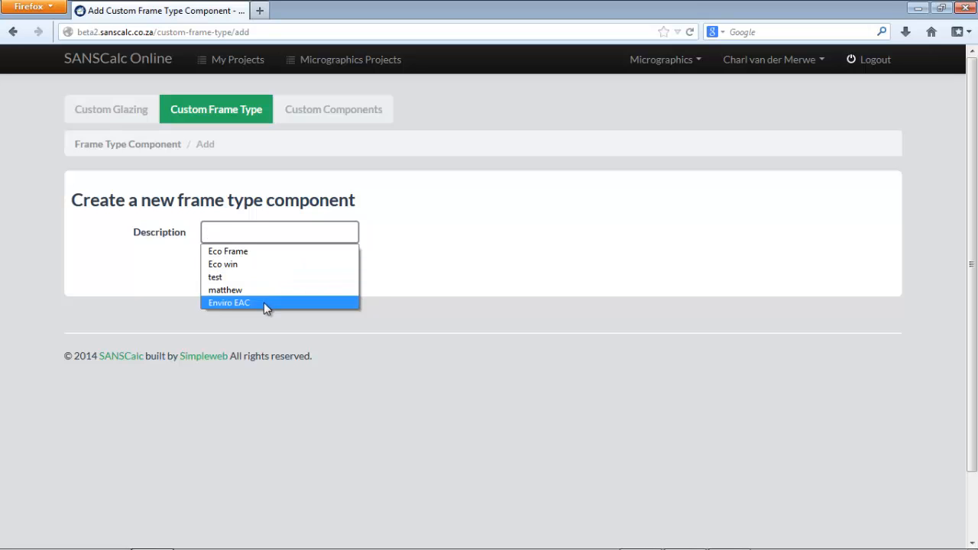
pyautogui.click(264, 303)
pyautogui.click(223, 266)
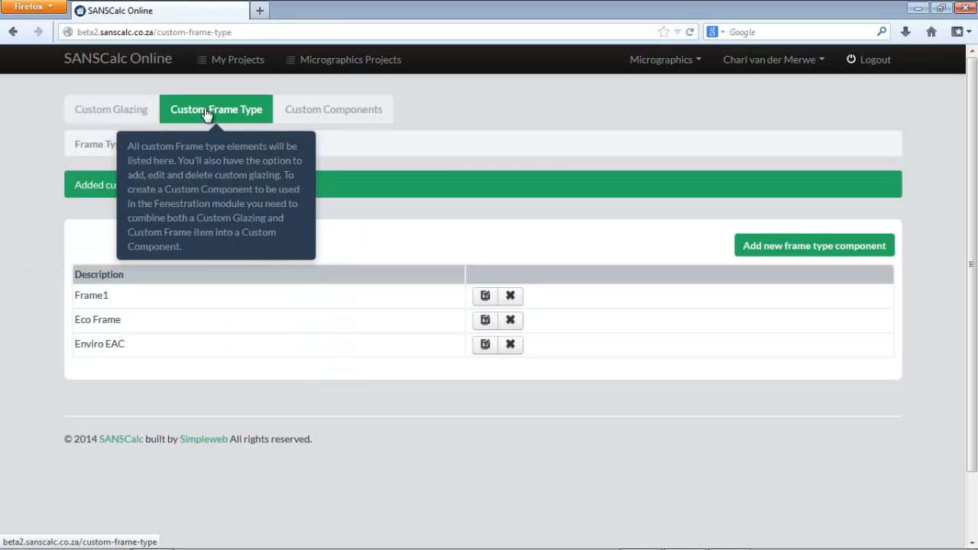
# Create a custom component combining Enviro EAC glazing and Enviro EAC frame type, with U-value 0.5 and solar heat gain 0.8, and save it.
pyautogui.click(335, 113)
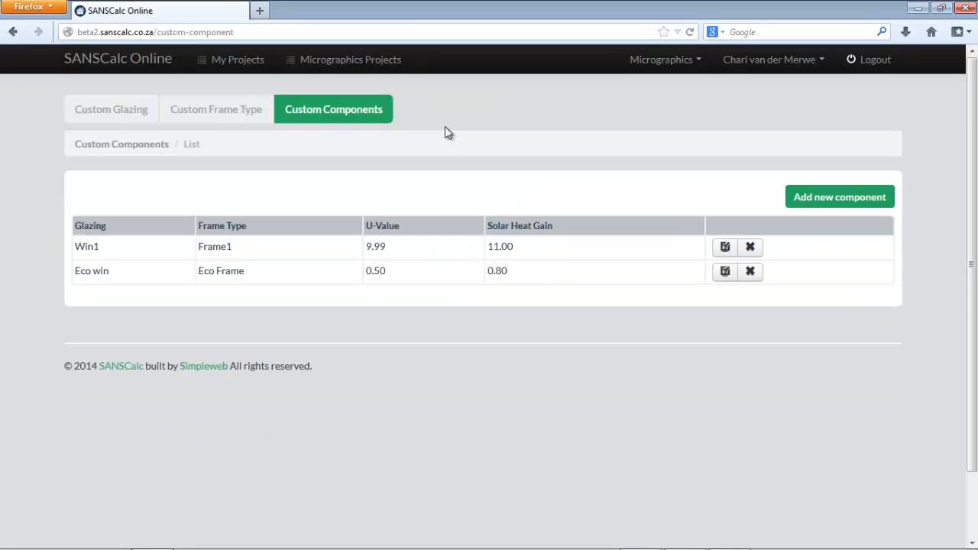
pyautogui.click(817, 205)
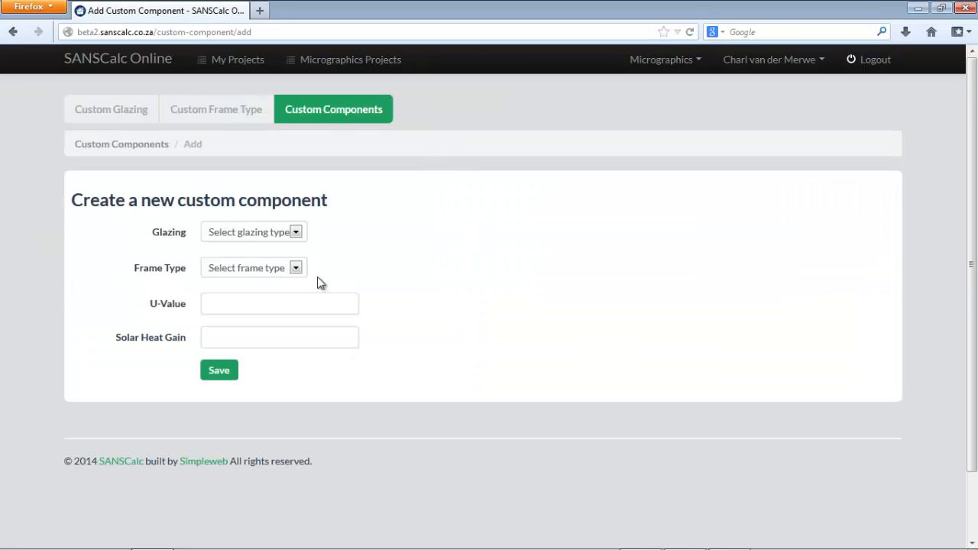
pyautogui.click(249, 236)
pyautogui.click(238, 288)
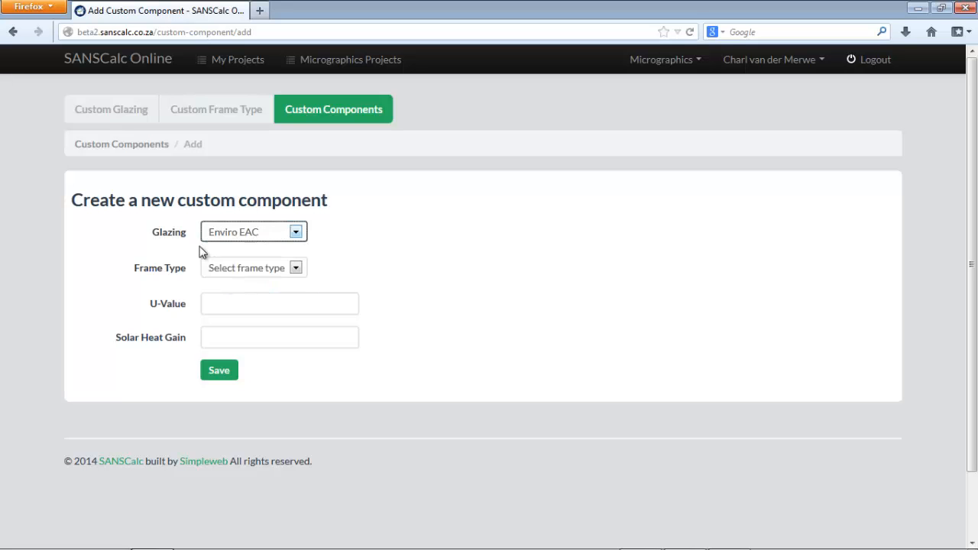
pyautogui.click(249, 269)
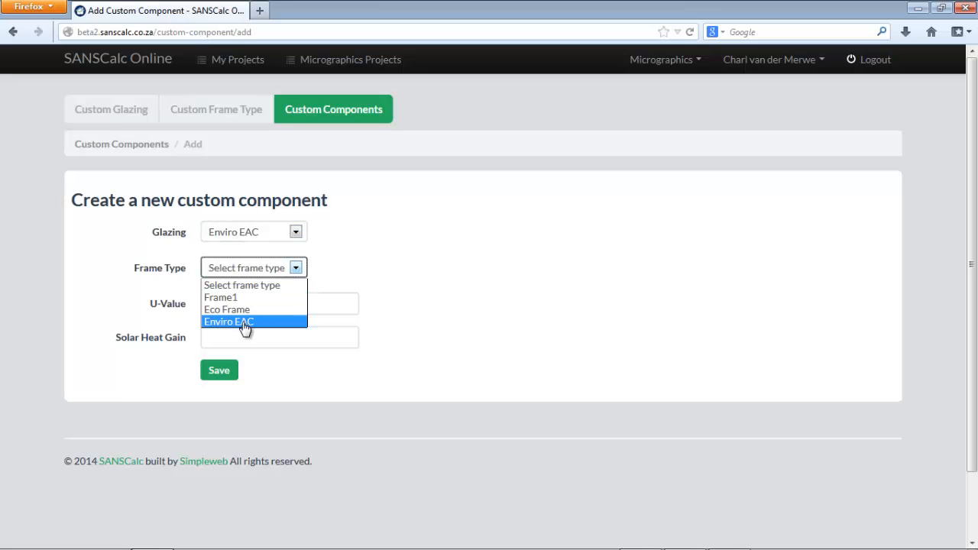
pyautogui.click(245, 322)
pyautogui.click(231, 298)
pyautogui.write('0.')
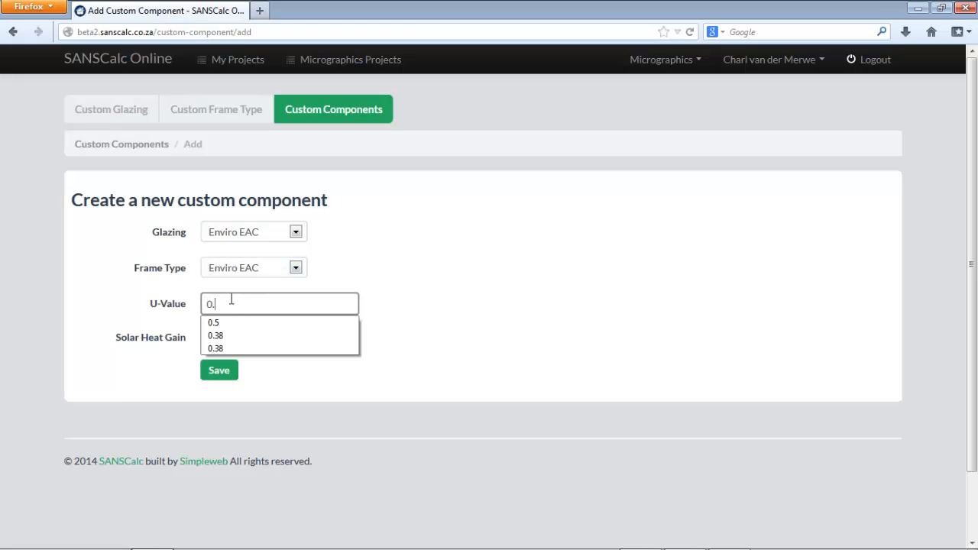
pyautogui.click(238, 324)
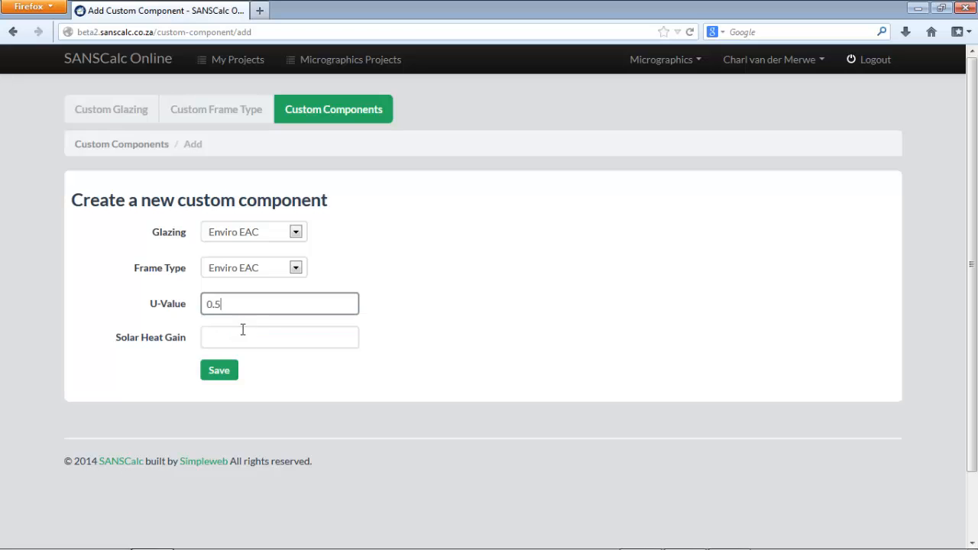
pyautogui.click(246, 340)
pyautogui.click(250, 357)
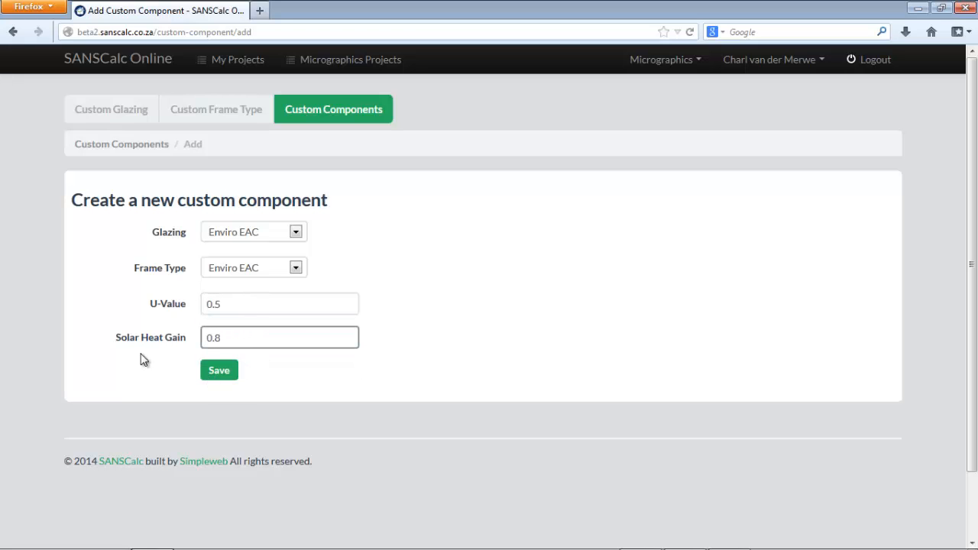
pyautogui.click(221, 381)
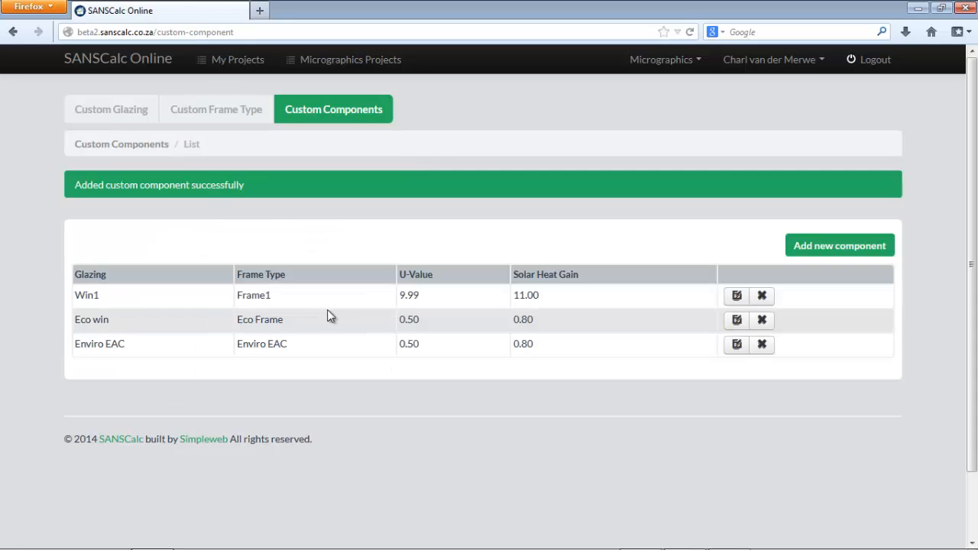
# Return to My Project1 and open the natural windows list of Demo Blg 1's Ground Storey in the Fenestration module.
pyautogui.click(229, 60)
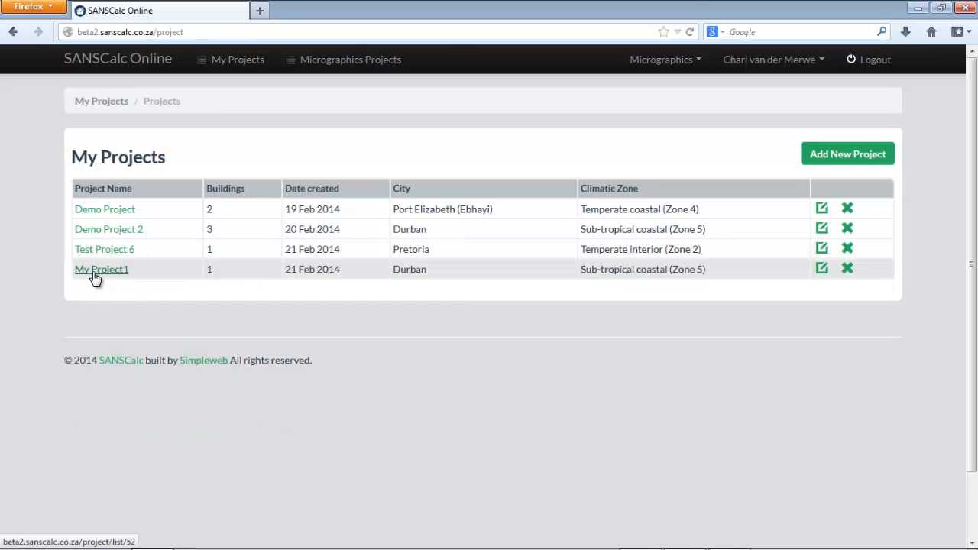
pyautogui.click(93, 272)
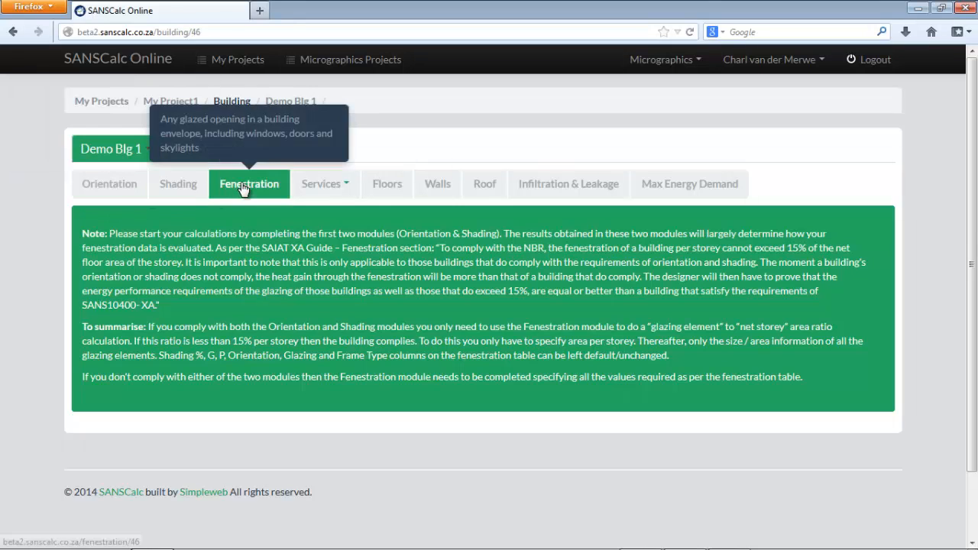
pyautogui.click(243, 189)
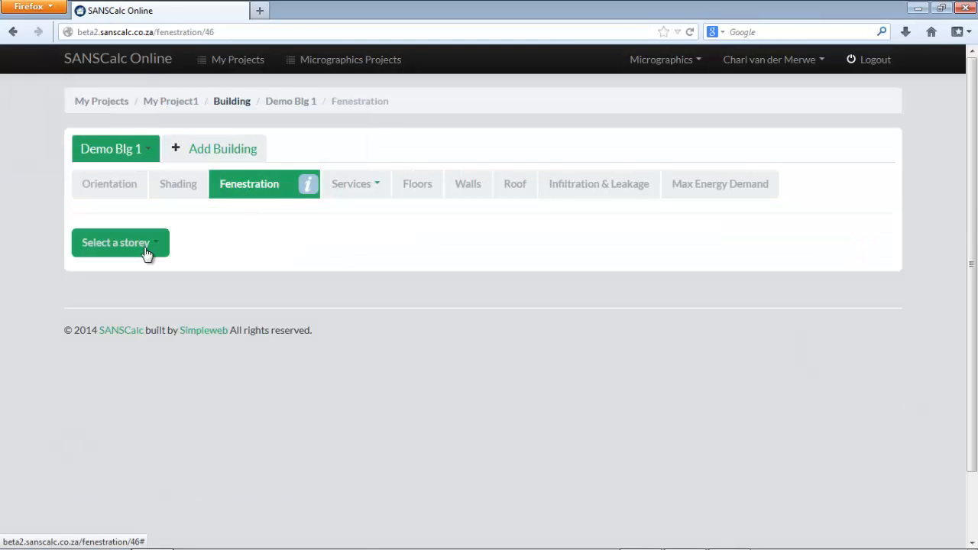
pyautogui.click(146, 252)
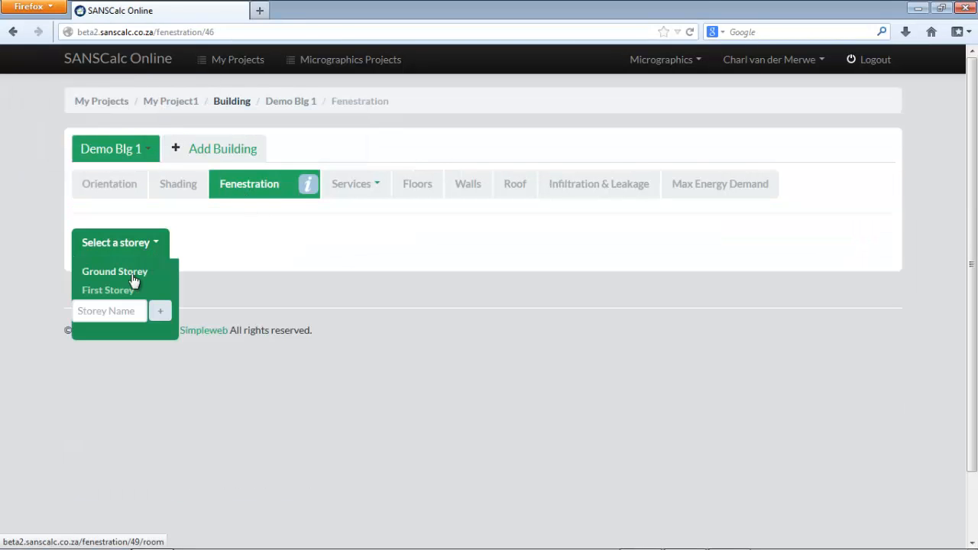
pyautogui.click(128, 288)
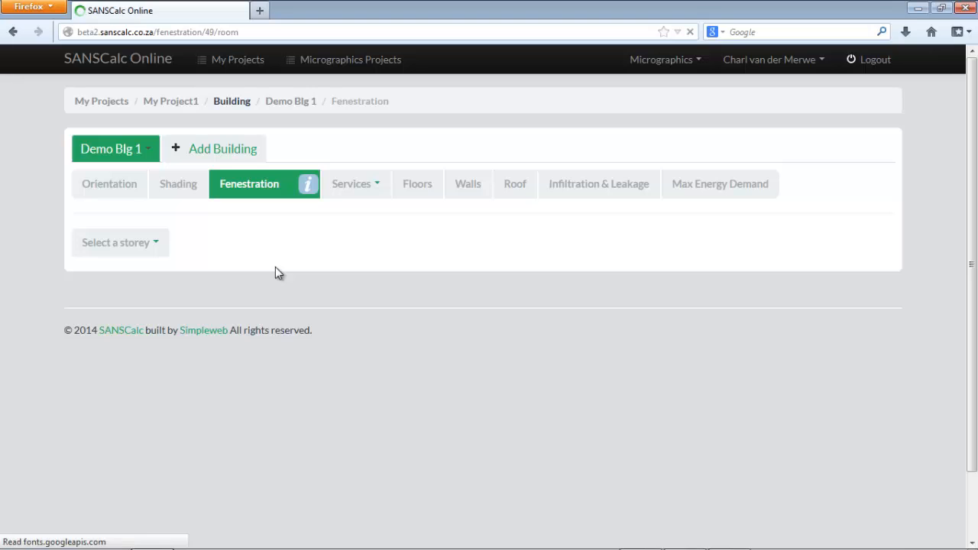
pyautogui.scroll(-2, 444, 360)
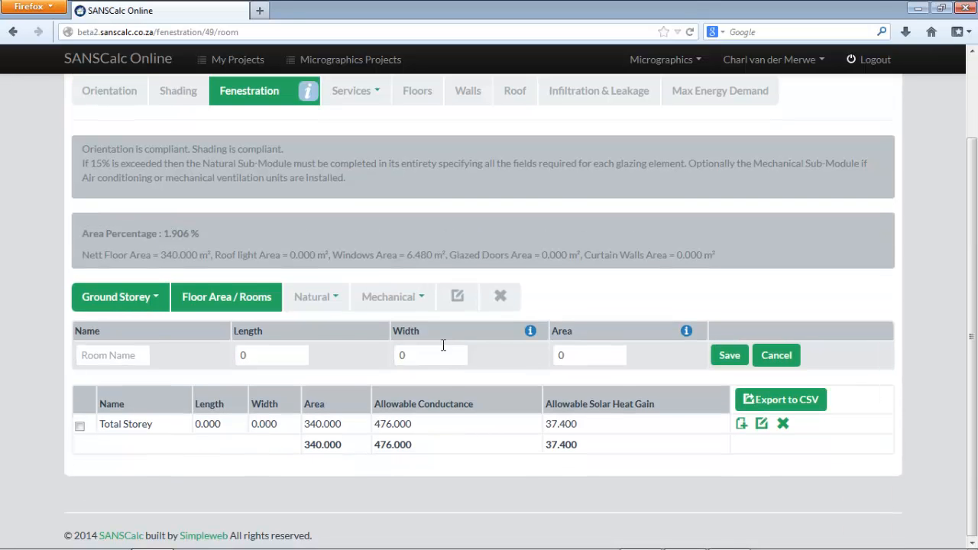
pyautogui.click(337, 298)
pyautogui.click(321, 404)
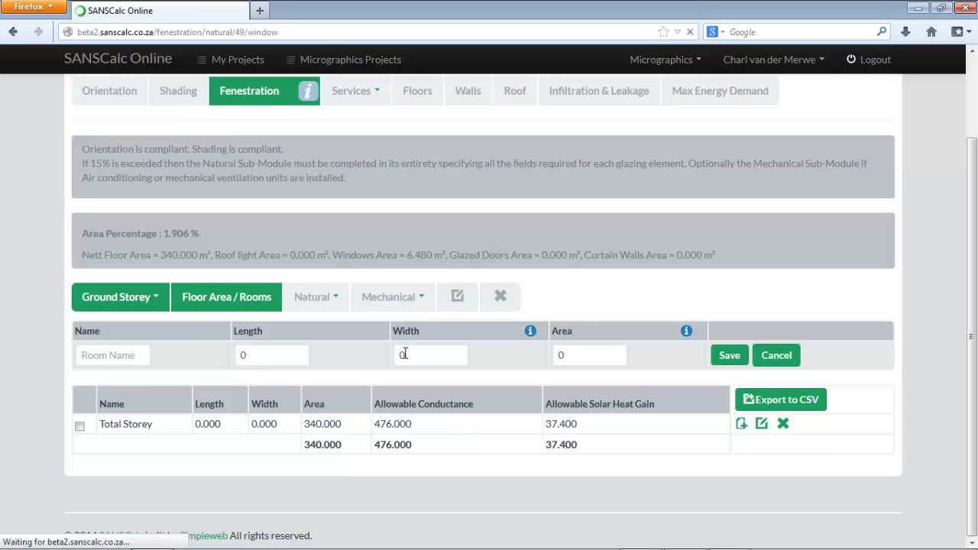
pyautogui.scroll(-3, 593, 388)
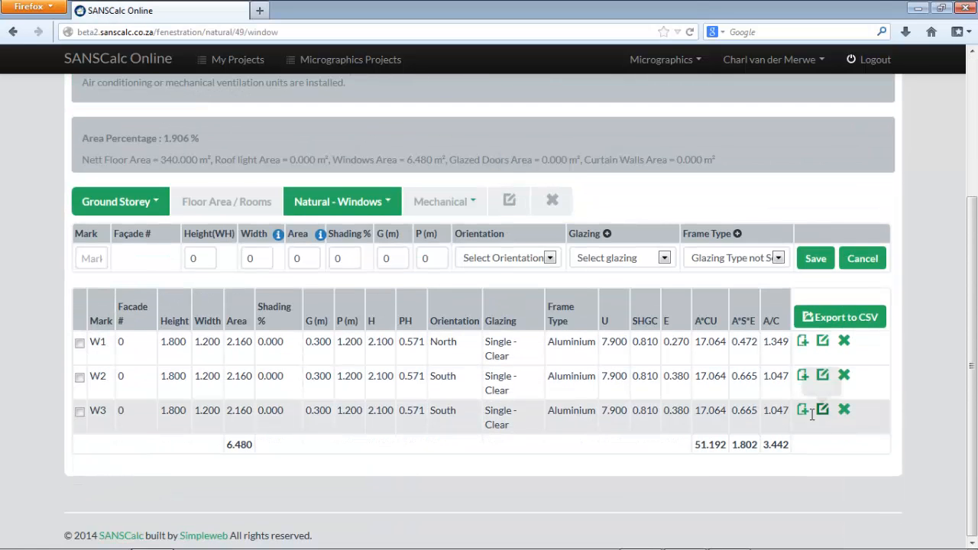
# Change window W3's glazing and frame type to Enviro EAC, save it, and compare its values with those of W2.
pyautogui.click(821, 414)
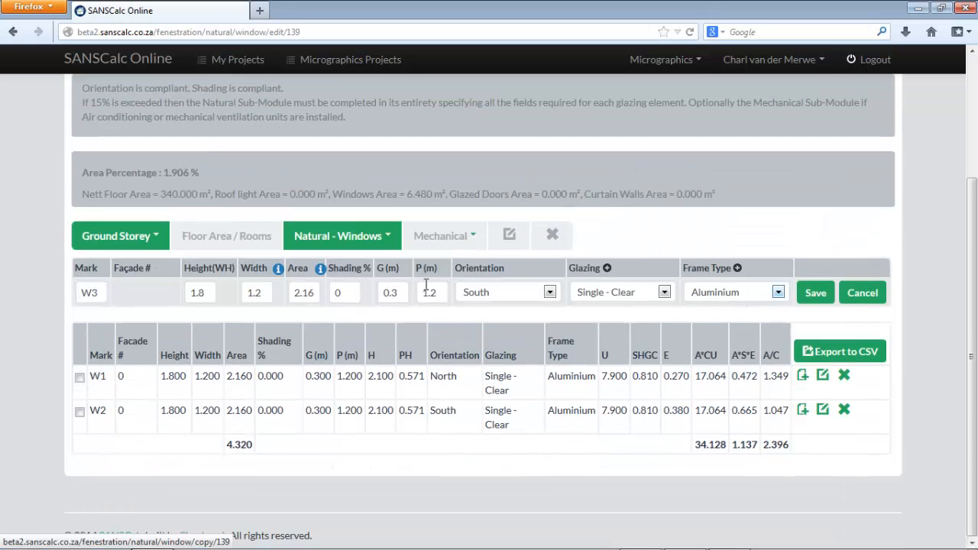
pyautogui.click(612, 297)
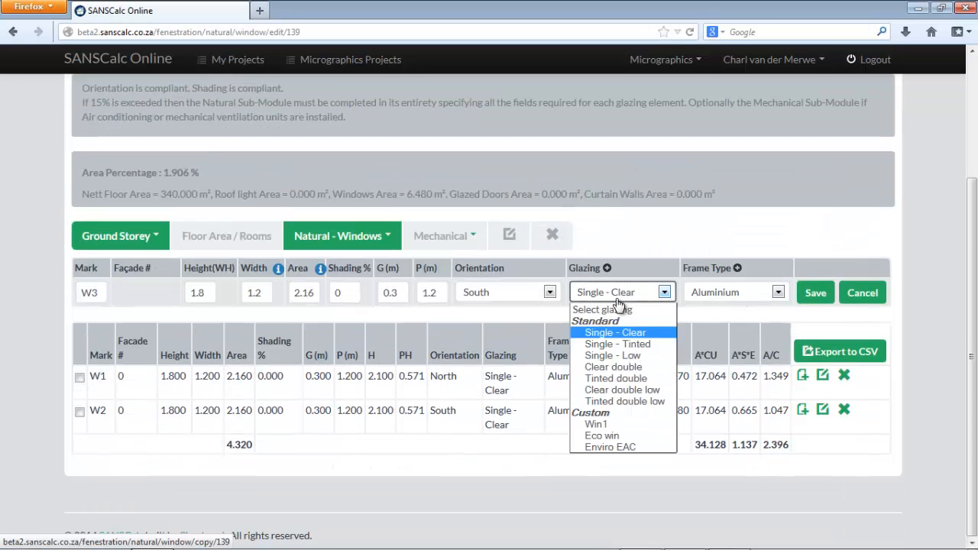
pyautogui.click(643, 450)
pyautogui.click(732, 293)
pyautogui.click(738, 326)
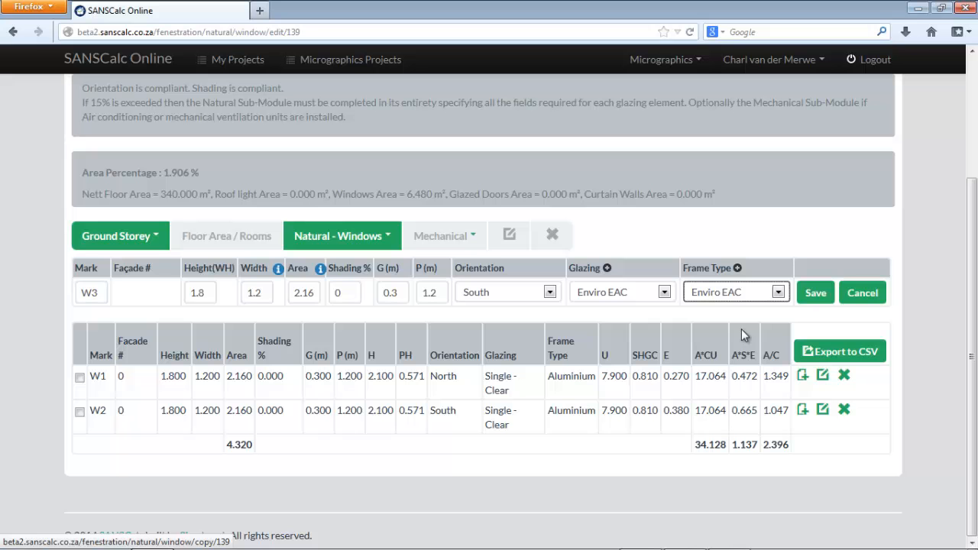
pyautogui.click(815, 294)
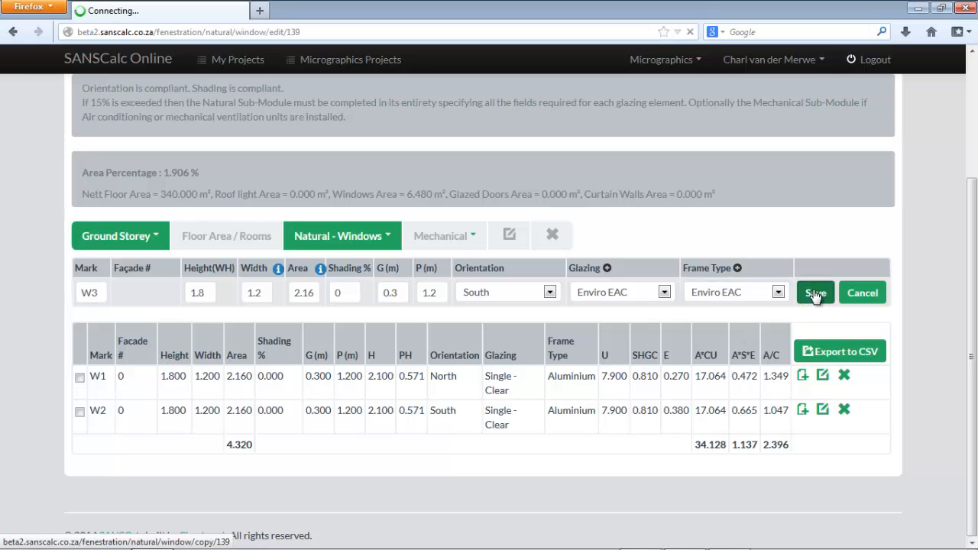
pyautogui.scroll(-5, 753, 343)
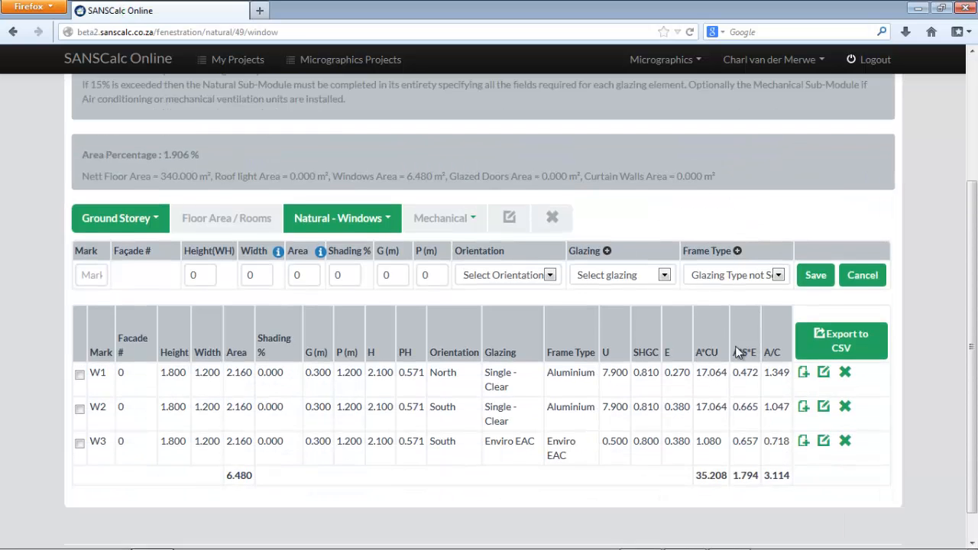
pyautogui.moveTo(603, 411); pyautogui.dragTo(661, 415)
pyautogui.click(647, 434)
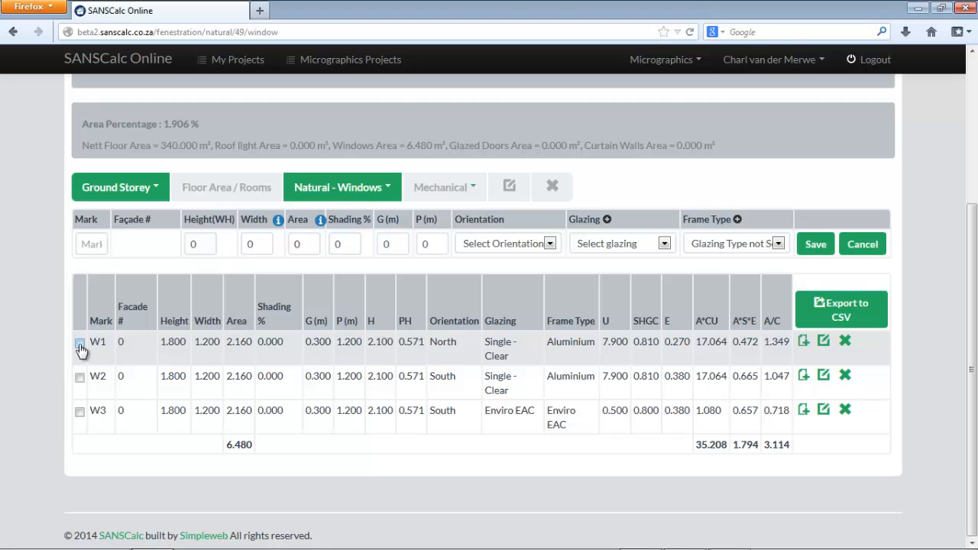
# Apply Clear double glazing and the Aluminium thermal break framing frame type to windows W1 and W2 together.
pyautogui.click(80, 348)
pyautogui.click(79, 412)
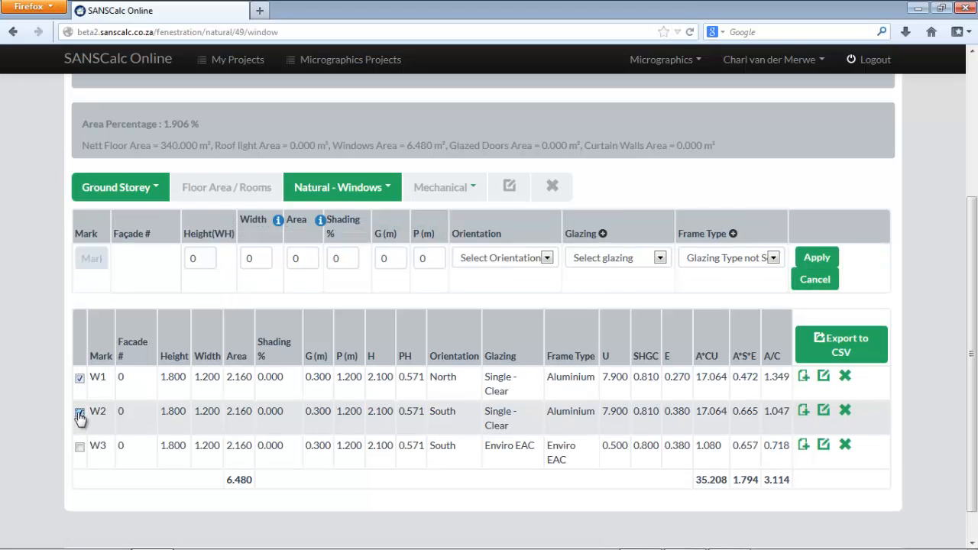
pyautogui.scroll(-1, 109, 411)
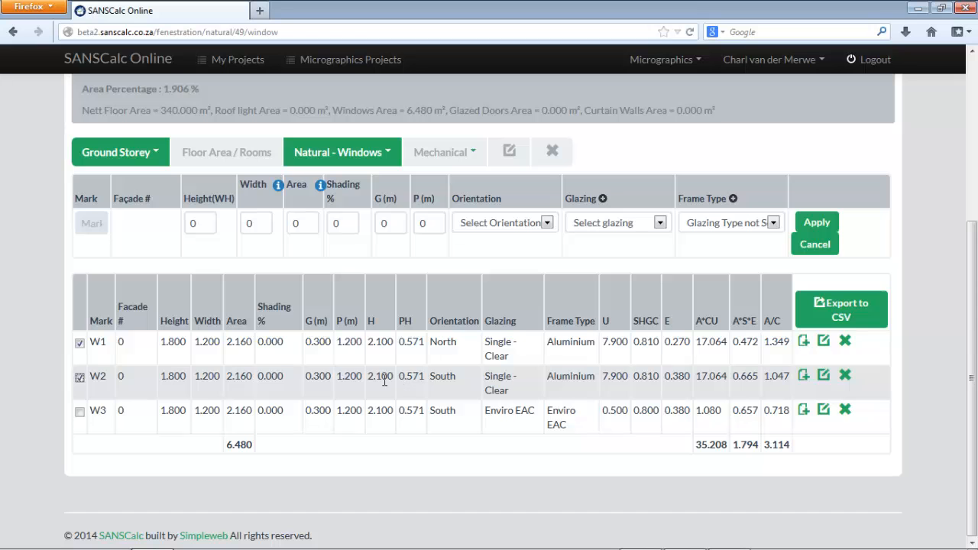
pyautogui.click(492, 228)
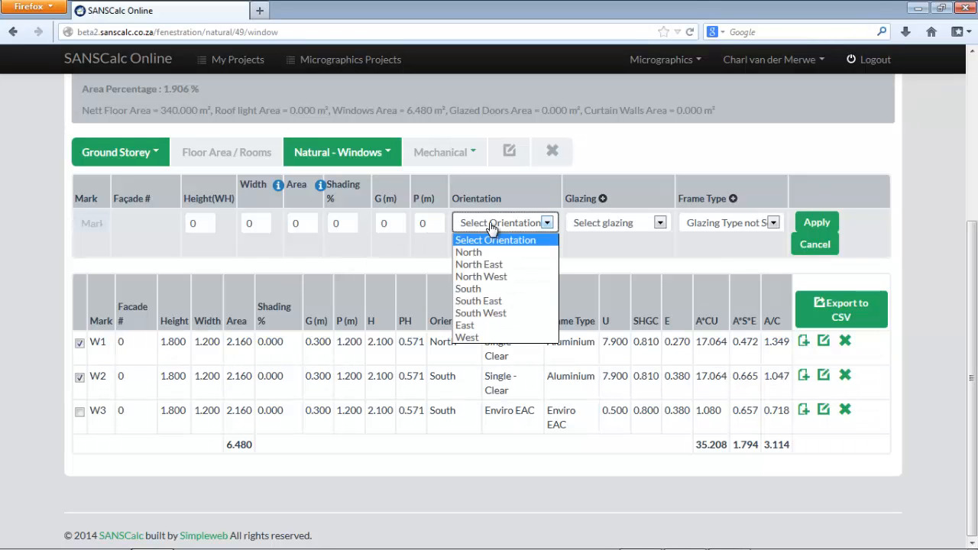
pyautogui.click(607, 227)
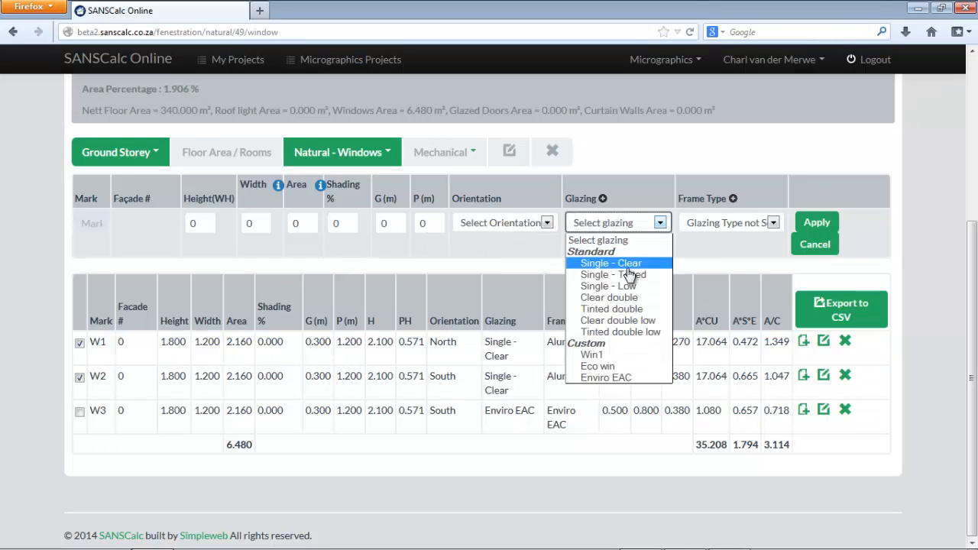
pyautogui.click(610, 297)
pyautogui.click(710, 226)
pyautogui.click(709, 254)
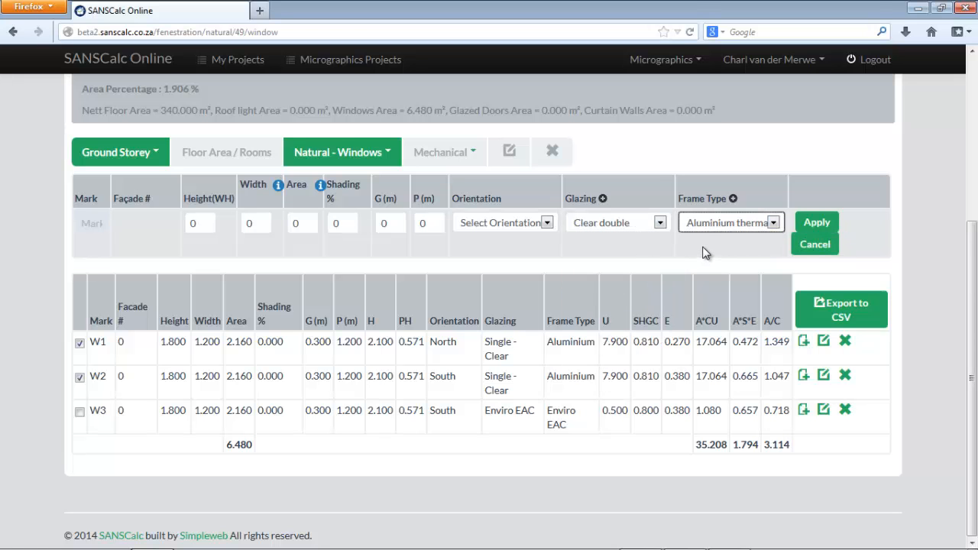
pyautogui.click(710, 225)
pyautogui.click(710, 229)
pyautogui.click(817, 222)
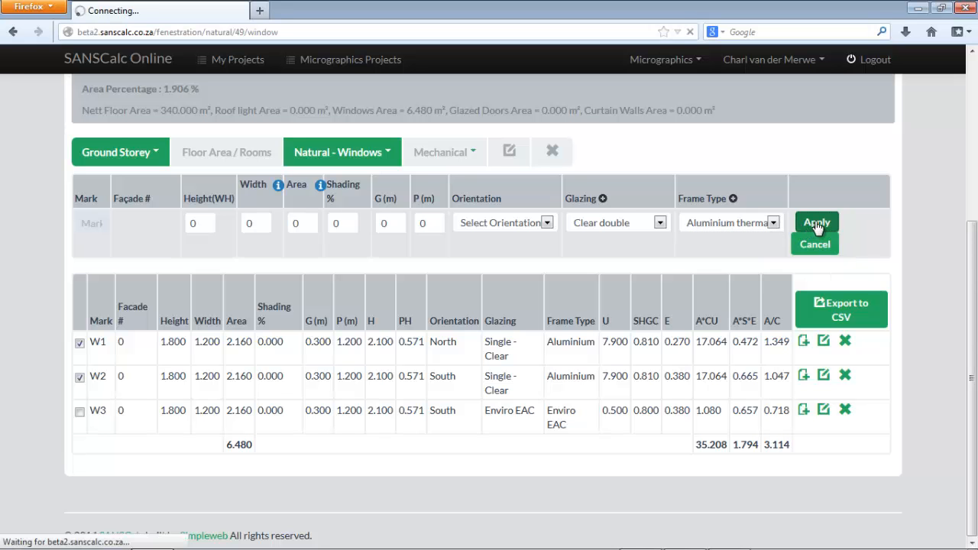
pyautogui.scroll(-5, 604, 320)
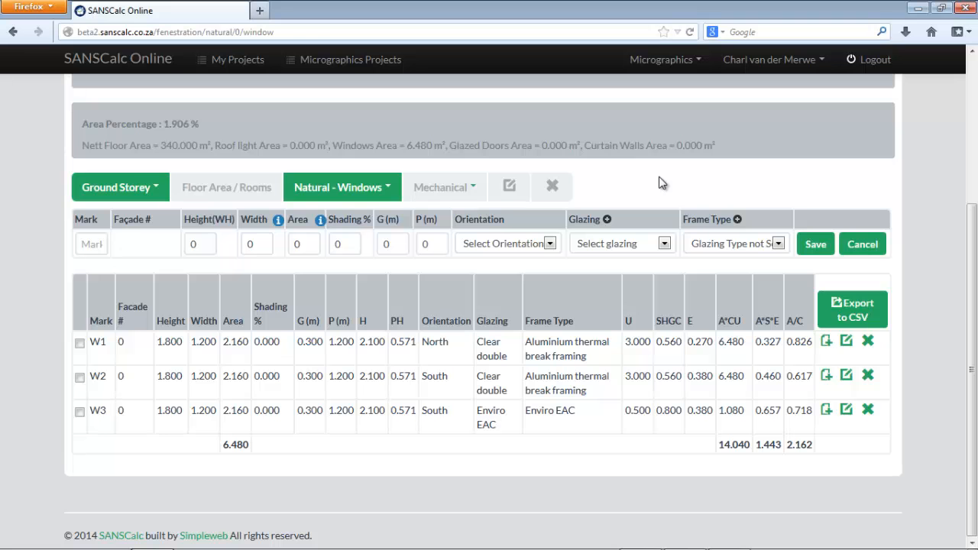
# Open the mechanical facades list for the Ground Storey.
pyautogui.click(356, 193)
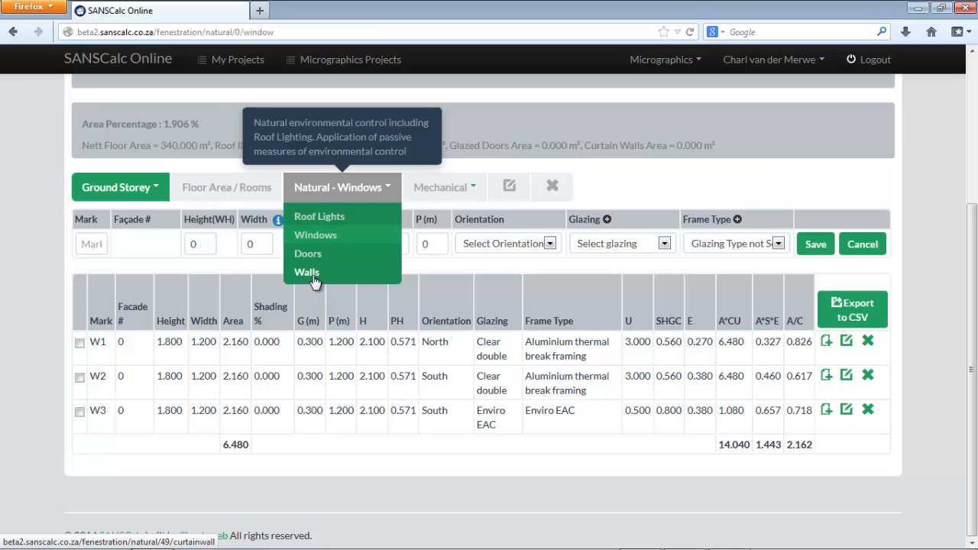
pyautogui.click(433, 194)
pyautogui.click(430, 217)
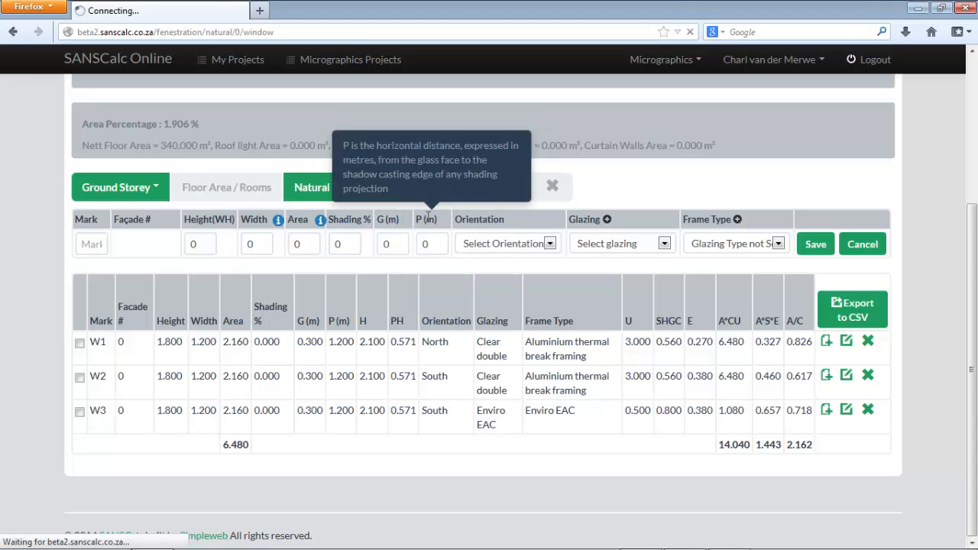
pyautogui.scroll(-3, 428, 223)
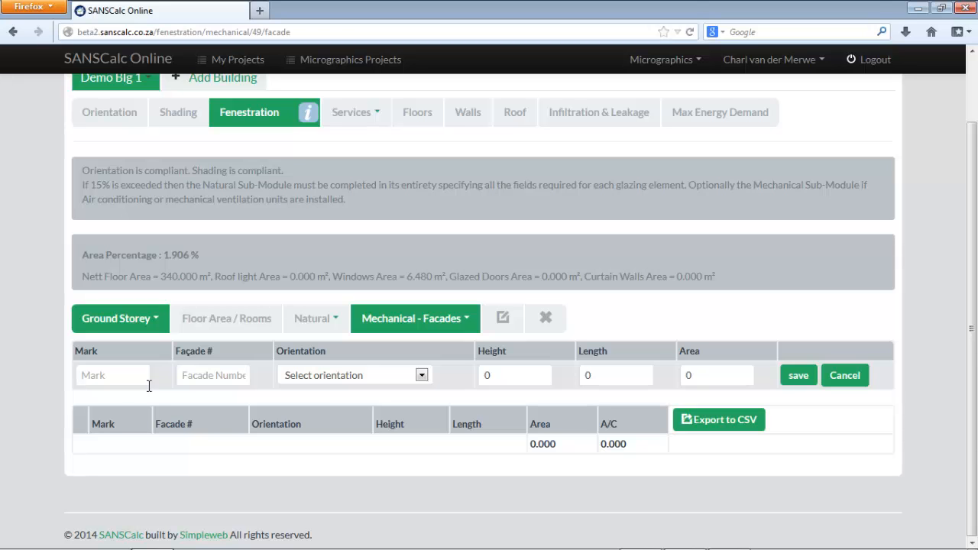
# Add a facade marked Wall1 with facade number N1, orientation North, height 2.6 and length 12, and save it.
pyautogui.click(127, 376)
pyautogui.write('Wall1')
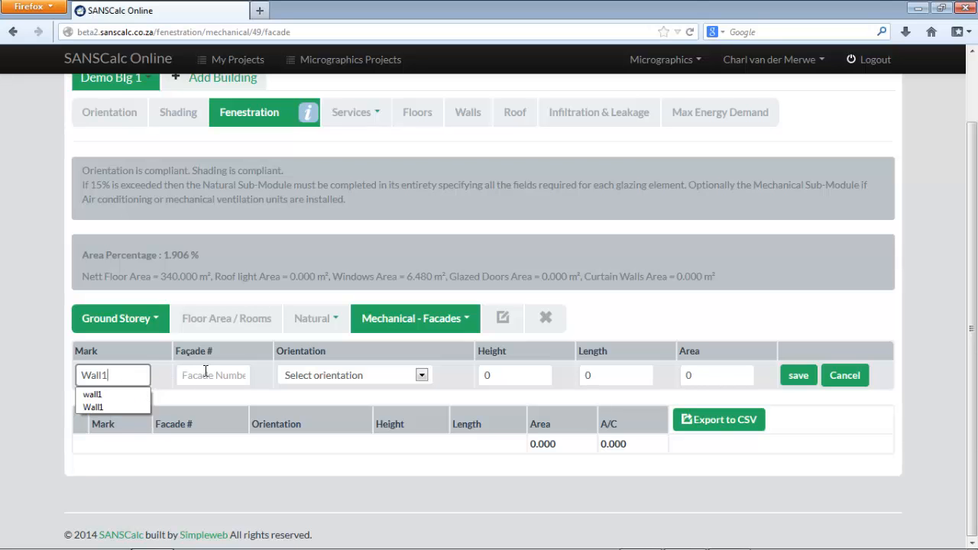
pyautogui.click(205, 373)
pyautogui.write('N1')
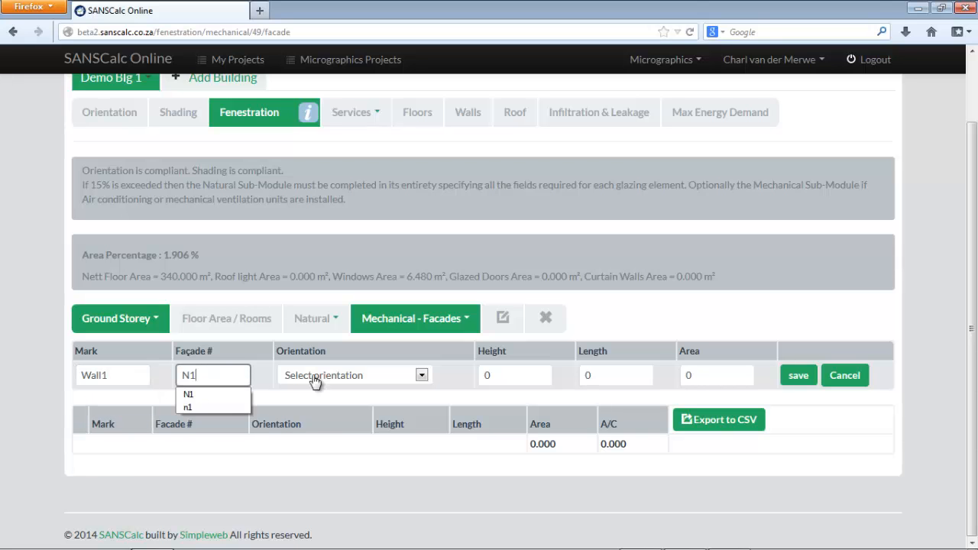
pyautogui.click(316, 375)
pyautogui.click(321, 406)
pyautogui.doubleClick(501, 377)
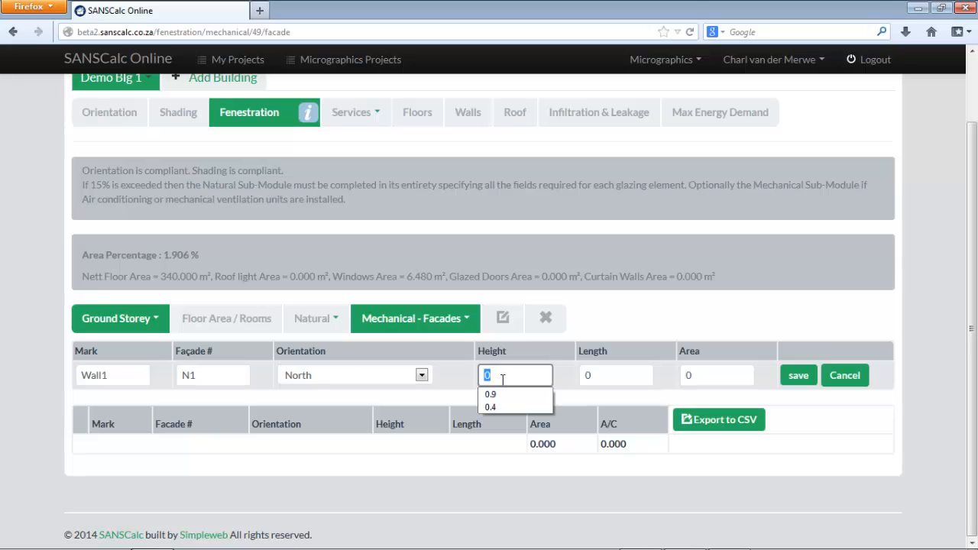
pyautogui.write('2.6')
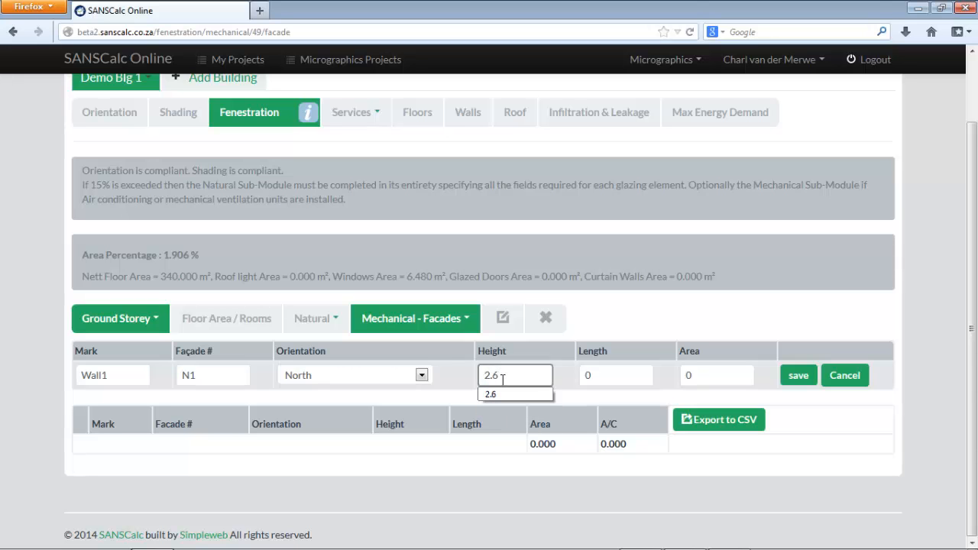
pyautogui.doubleClick(618, 375)
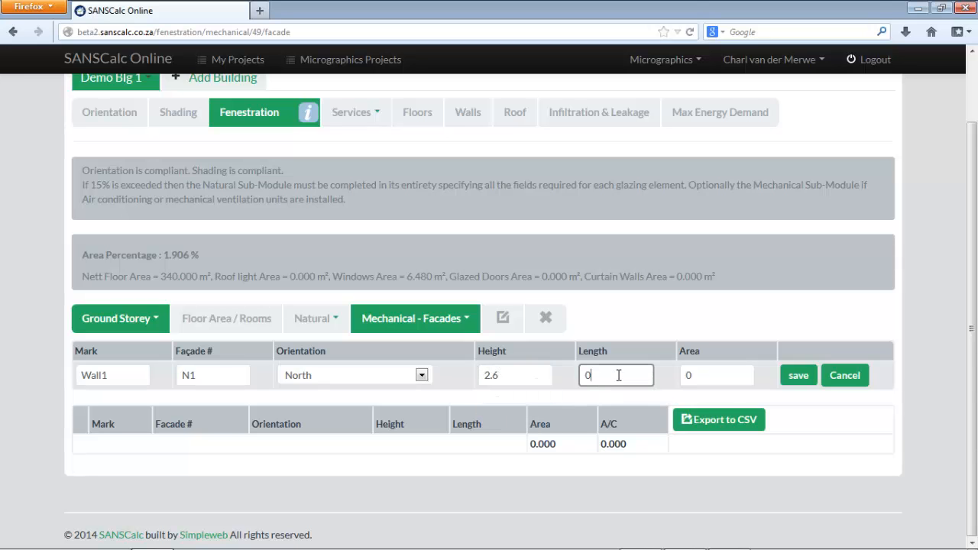
pyautogui.write('12')
pyautogui.click(796, 377)
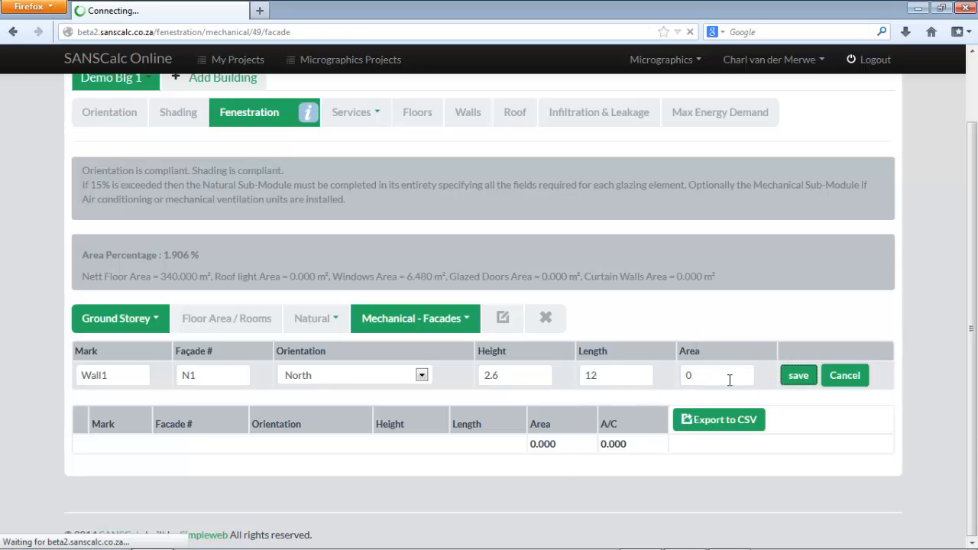
pyautogui.scroll(-3, 729, 380)
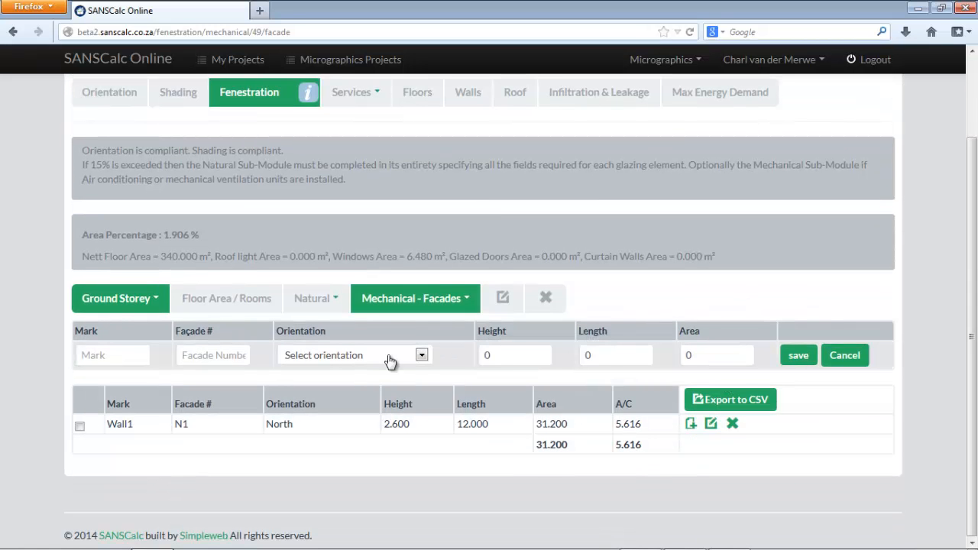
# Add a second facade marked wall2 with facade number S1, orientation South, height 2.6 and length 12, and save it.
pyautogui.click(95, 355)
pyautogui.write('Wa')
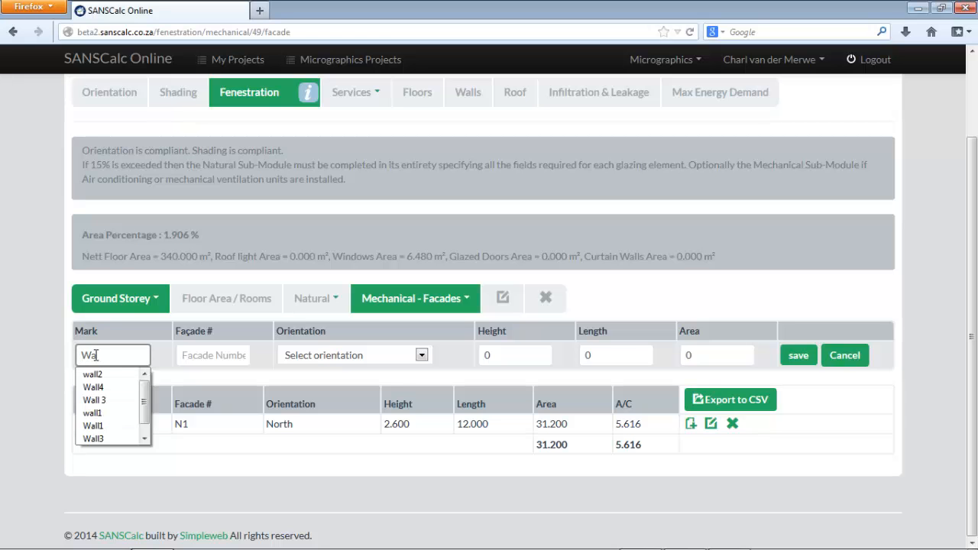
pyautogui.click(93, 374)
pyautogui.click(230, 356)
pyautogui.write('S1')
pyautogui.click(325, 356)
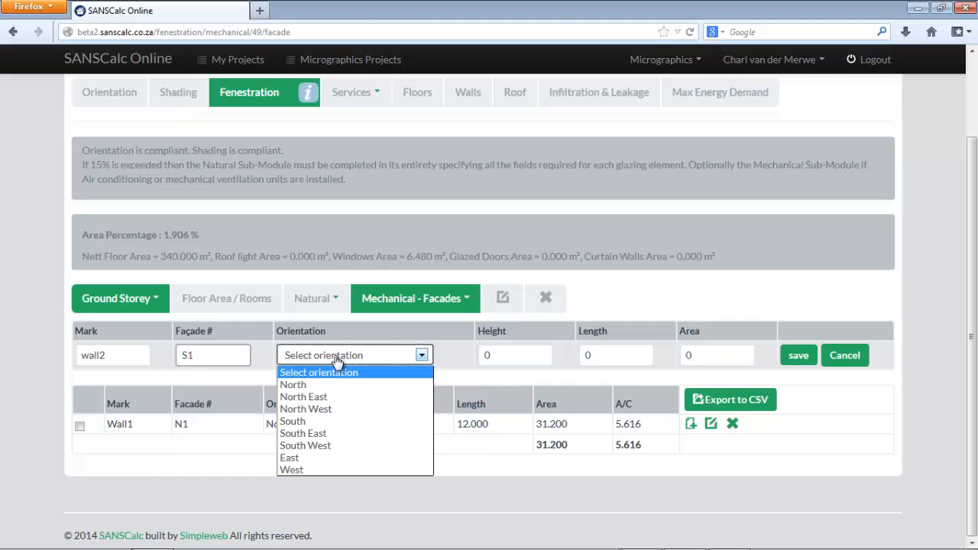
pyautogui.click(323, 422)
pyautogui.doubleClick(519, 356)
pyautogui.write('2.6')
pyautogui.doubleClick(597, 355)
pyautogui.write('12')
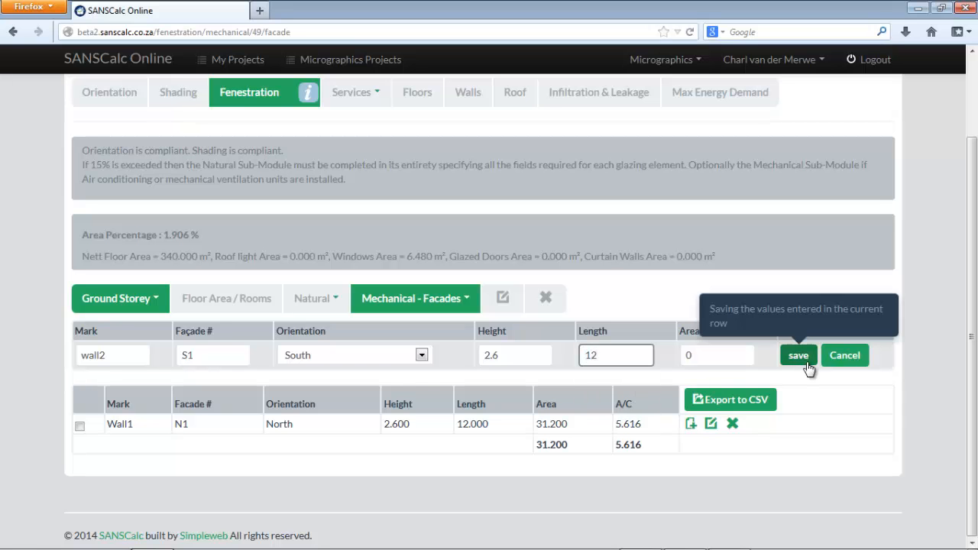
pyautogui.click(808, 367)
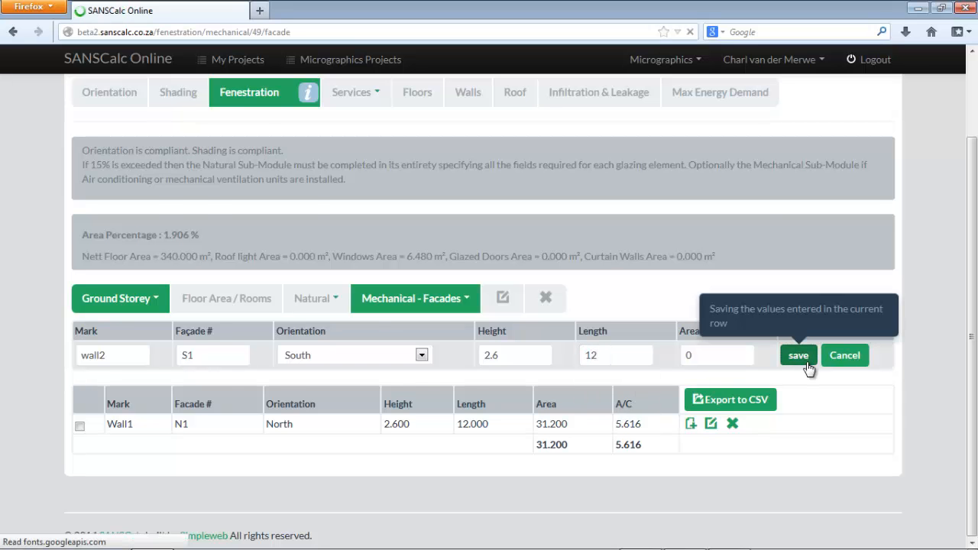
pyautogui.scroll(-3, 810, 369)
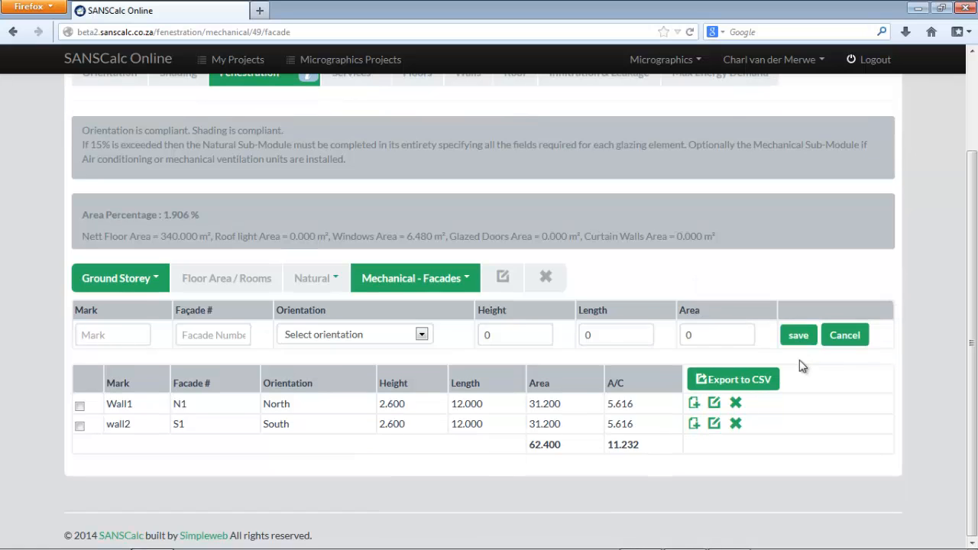
# Open the mechanical windows list of the Ground Storey and review the windows carried over from the natural section.
pyautogui.click(433, 283)
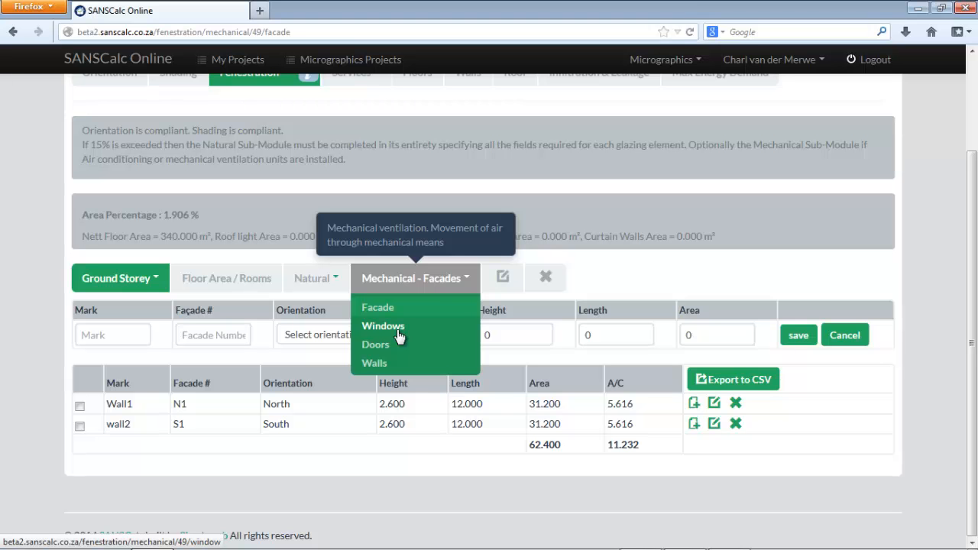
pyautogui.click(384, 327)
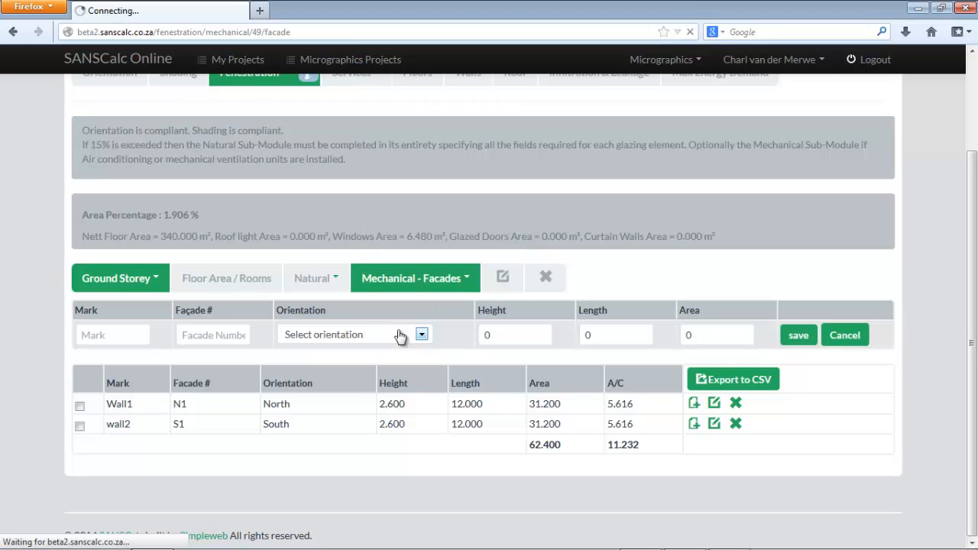
pyautogui.scroll(-5, 382, 317)
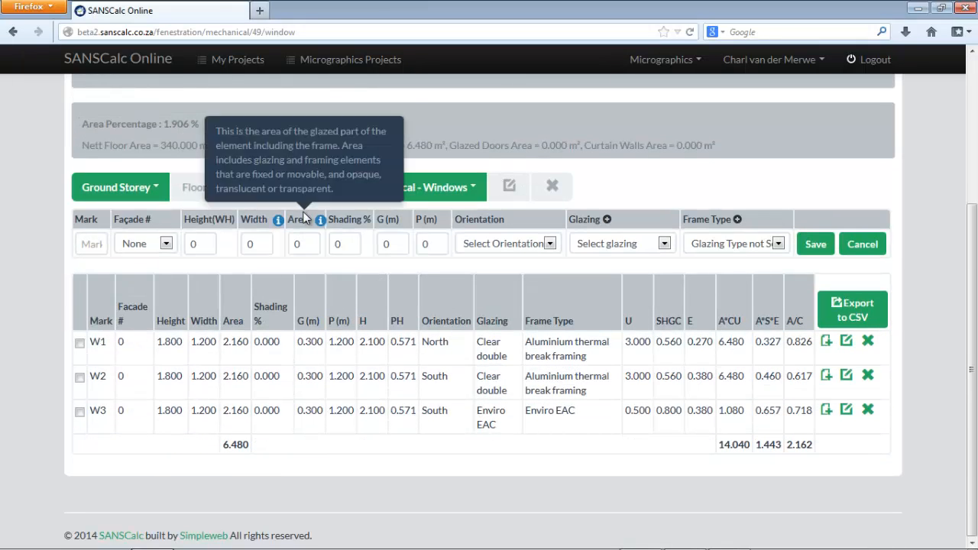
pyautogui.scroll(4, 270, 199)
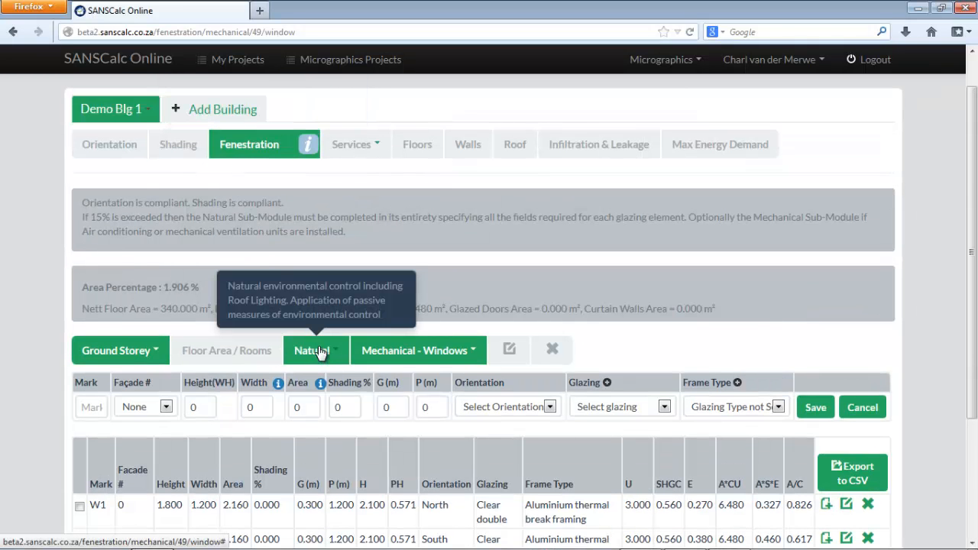
pyautogui.scroll(-4, 323, 364)
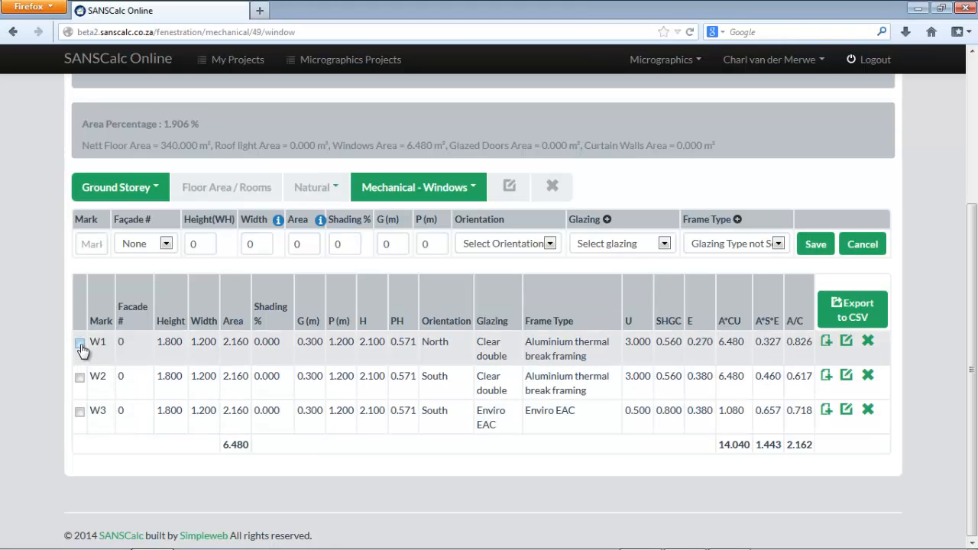
# Assign windows W1 and W2 together to facade N1.
pyautogui.click(80, 346)
pyautogui.click(80, 412)
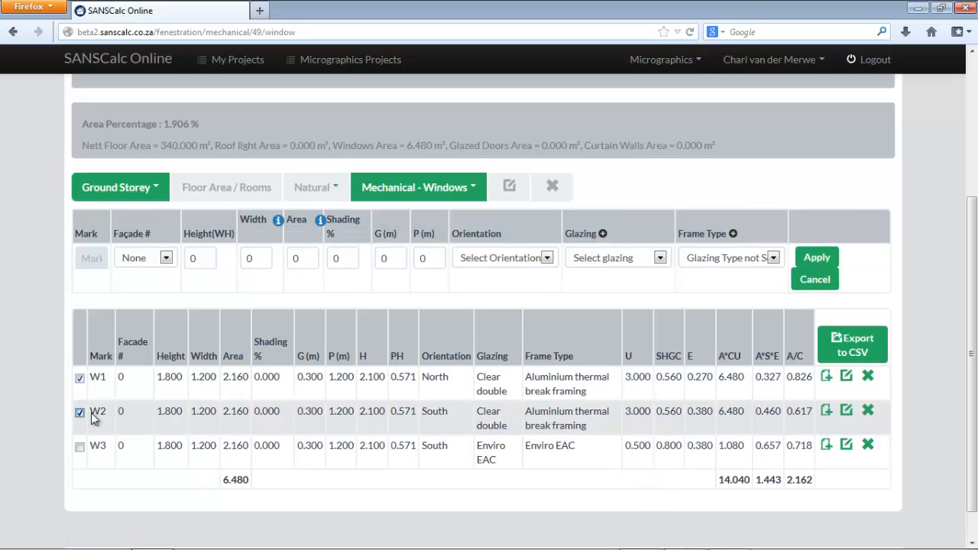
pyautogui.click(152, 259)
pyautogui.click(138, 287)
pyautogui.click(816, 258)
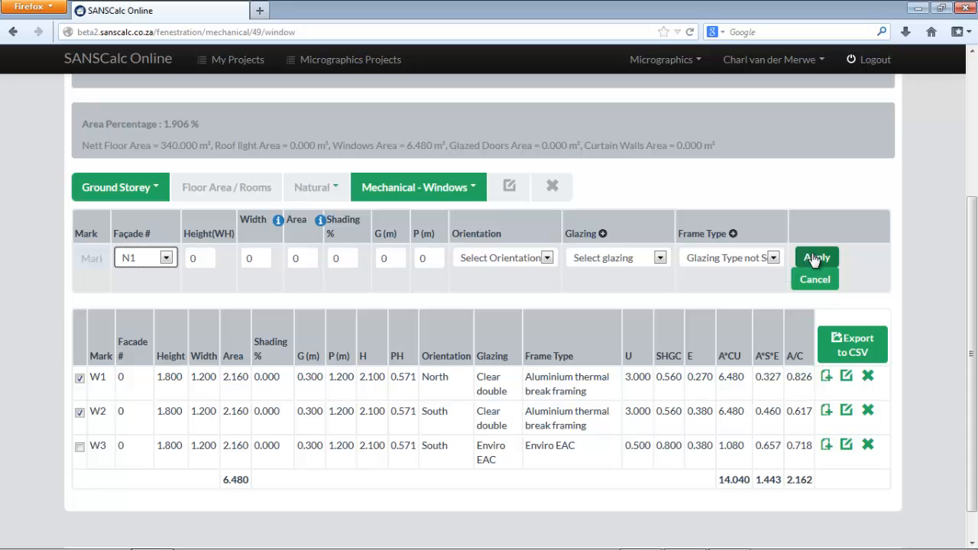
pyautogui.scroll(-5, 684, 278)
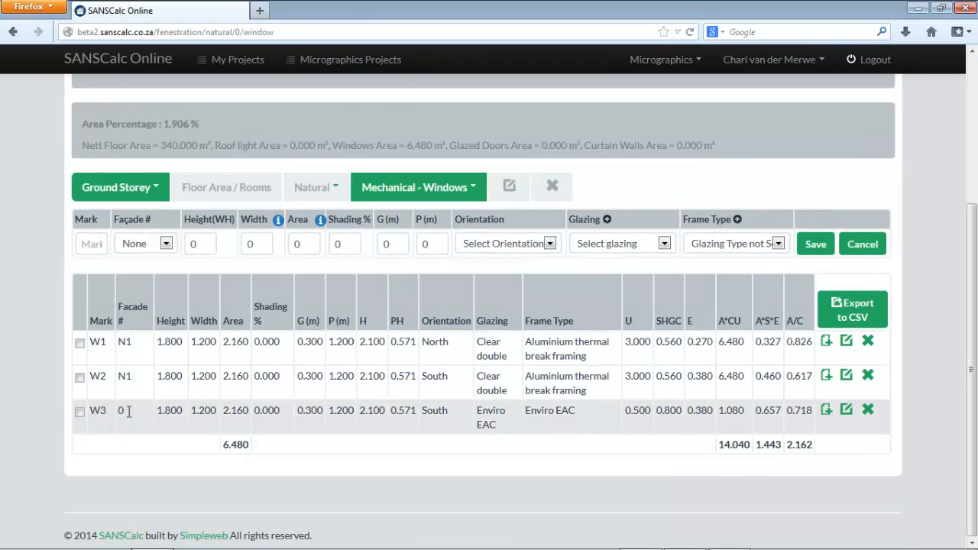
# Edit window W3 to assign it to facade S1 and save it.
pyautogui.click(846, 412)
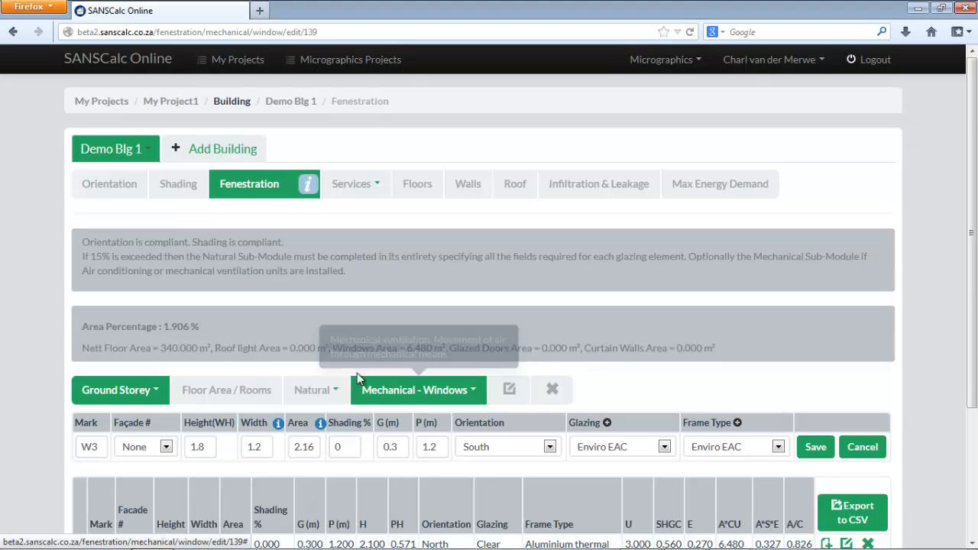
pyautogui.scroll(-2, 357, 373)
pyautogui.click(165, 448)
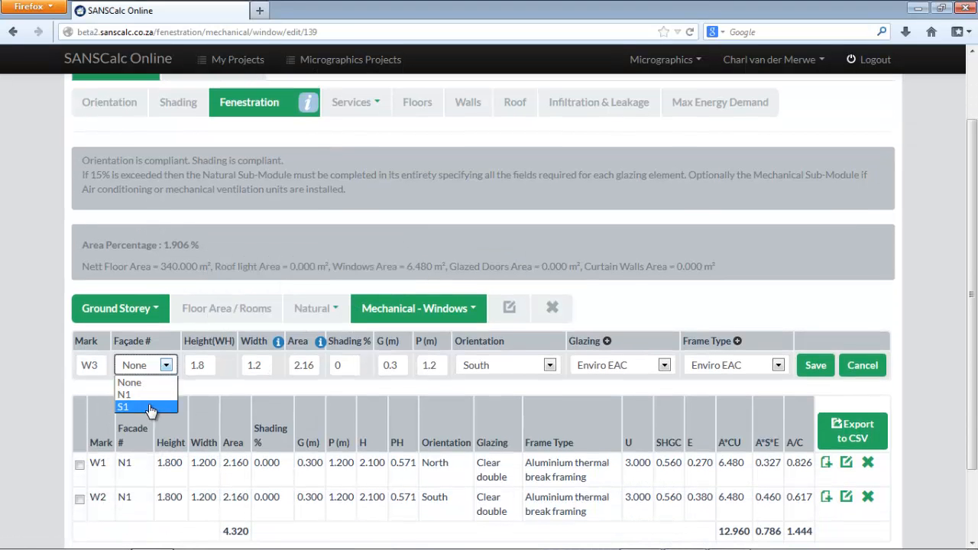
pyautogui.click(145, 407)
pyautogui.click(817, 365)
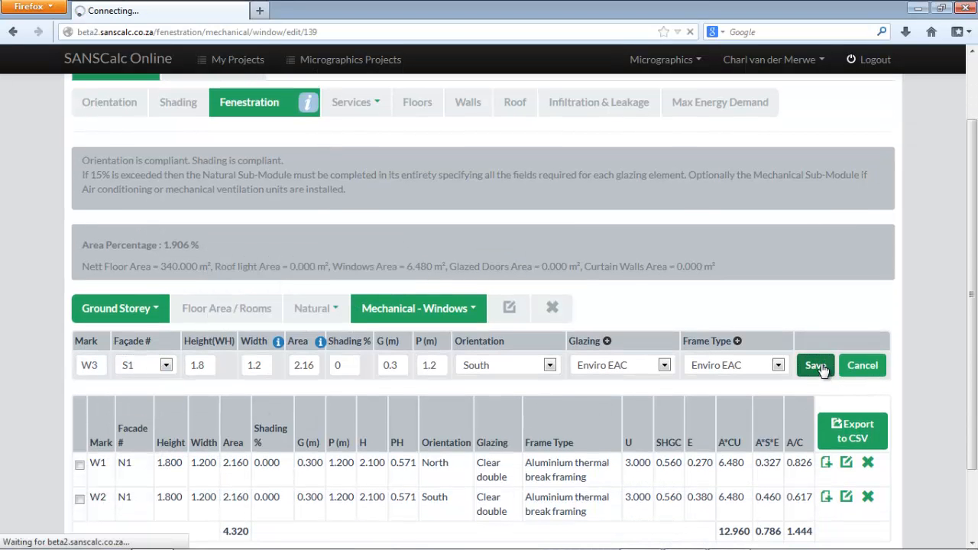
pyautogui.scroll(-3, 796, 308)
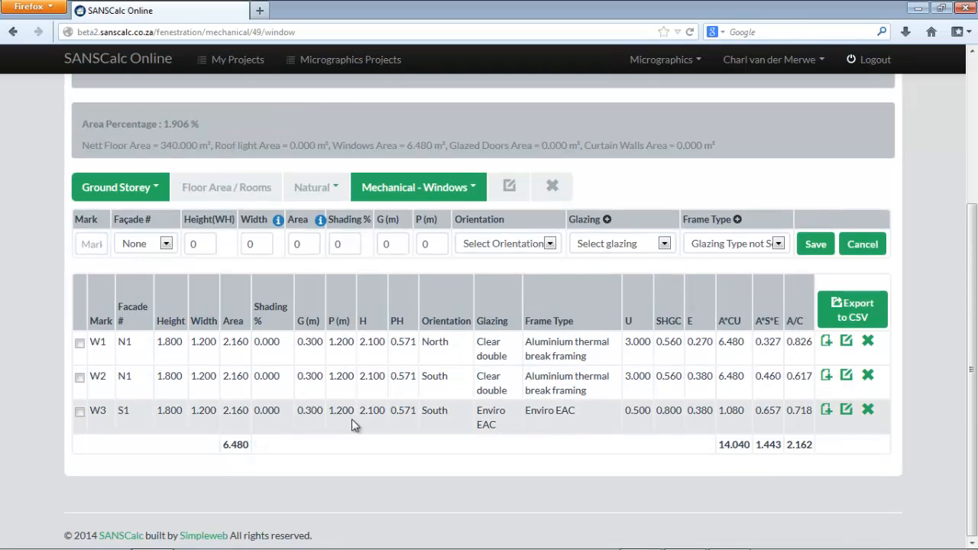
pyautogui.click(393, 191)
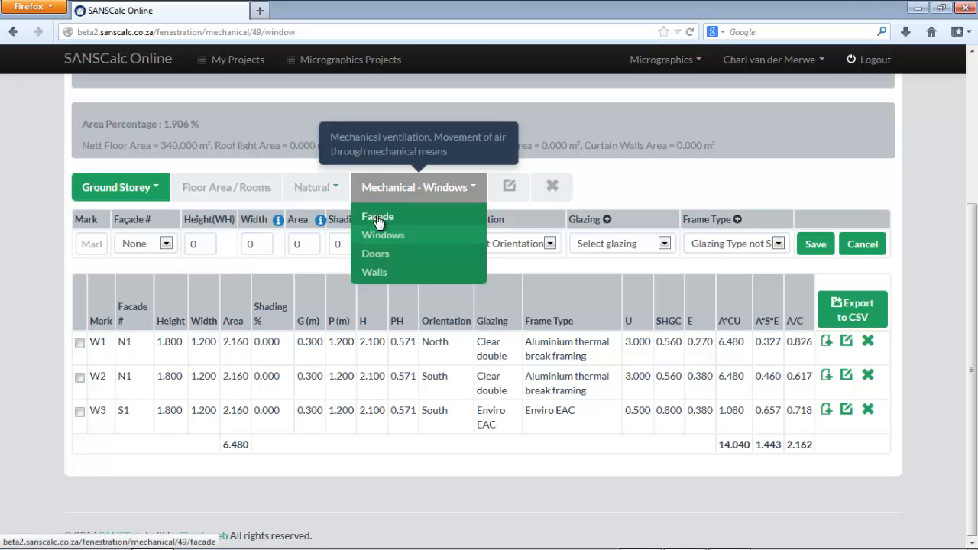
pyautogui.click(616, 187)
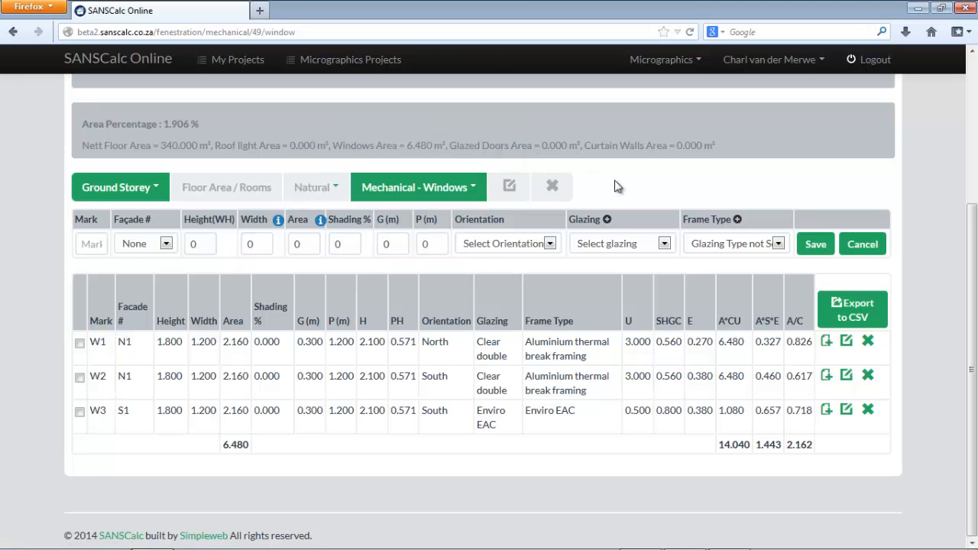
pyautogui.scroll(4, 616, 184)
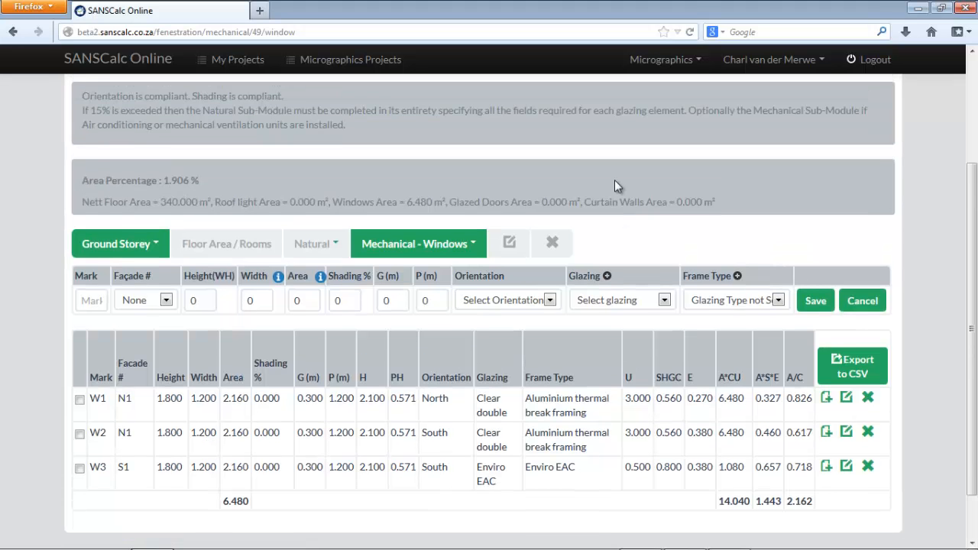
pyautogui.scroll(-2, 612, 229)
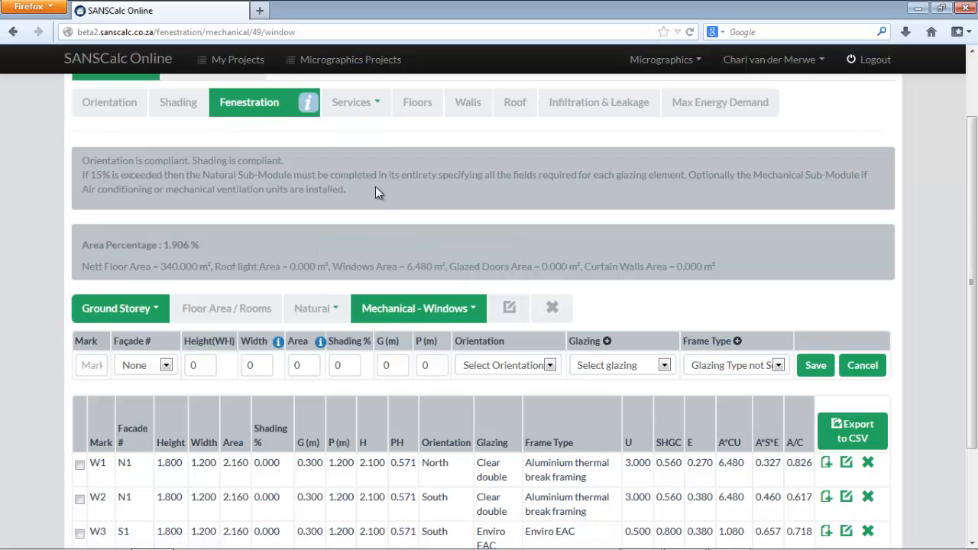
pyautogui.scroll(2, 371, 188)
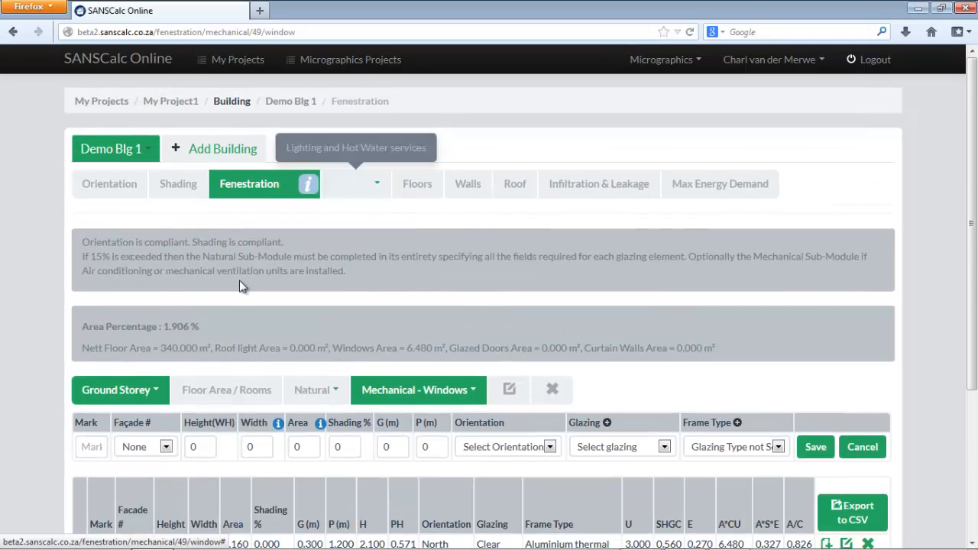
pyautogui.click(130, 396)
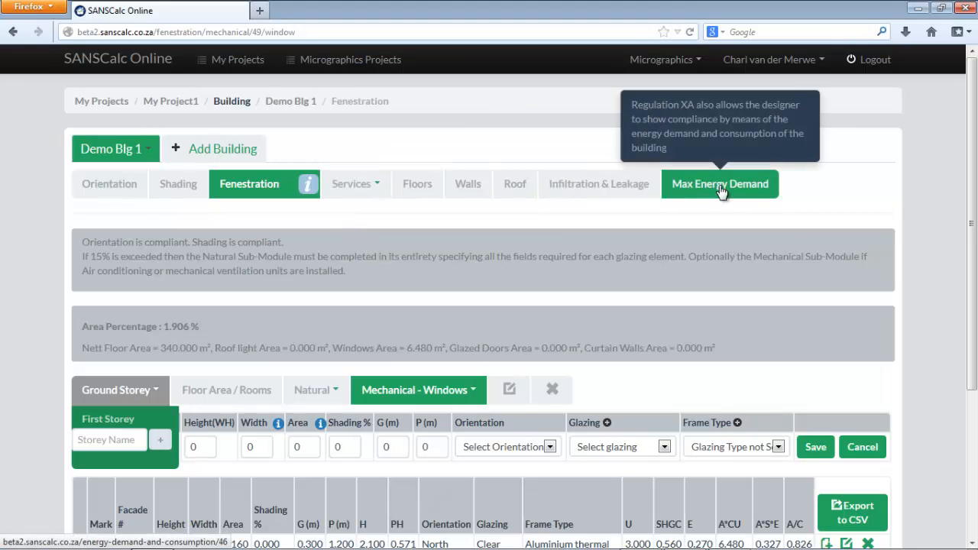
# Open the Lighting and Power services module of Demo Blg 1.
pyautogui.click(357, 186)
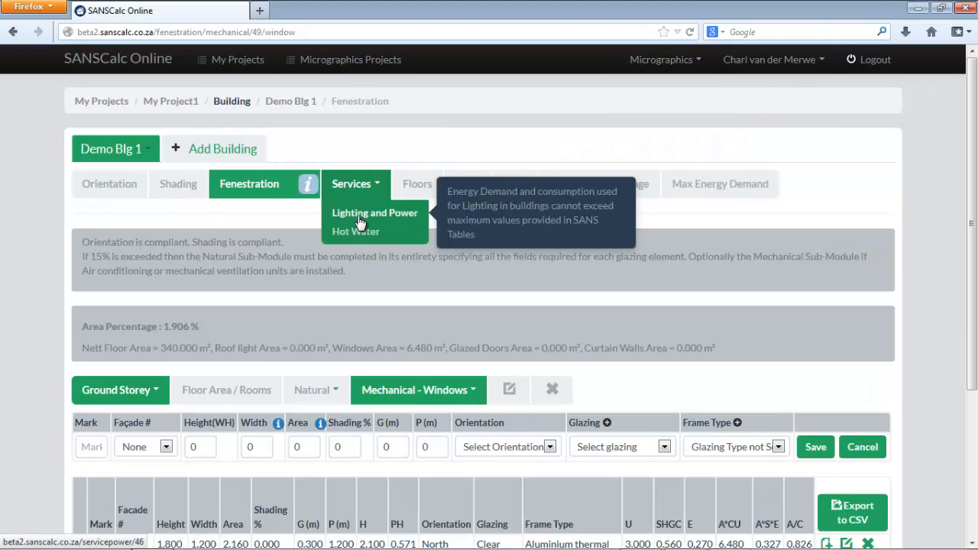
pyautogui.click(358, 217)
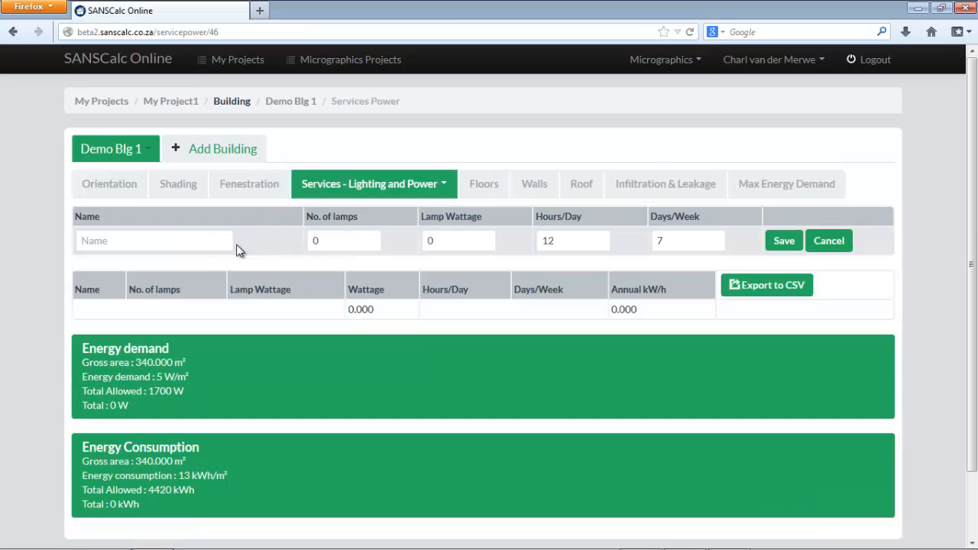
# Name the new lighting entry Downlights and set its number of lamps to 12.
pyautogui.scroll(-1, 229, 246)
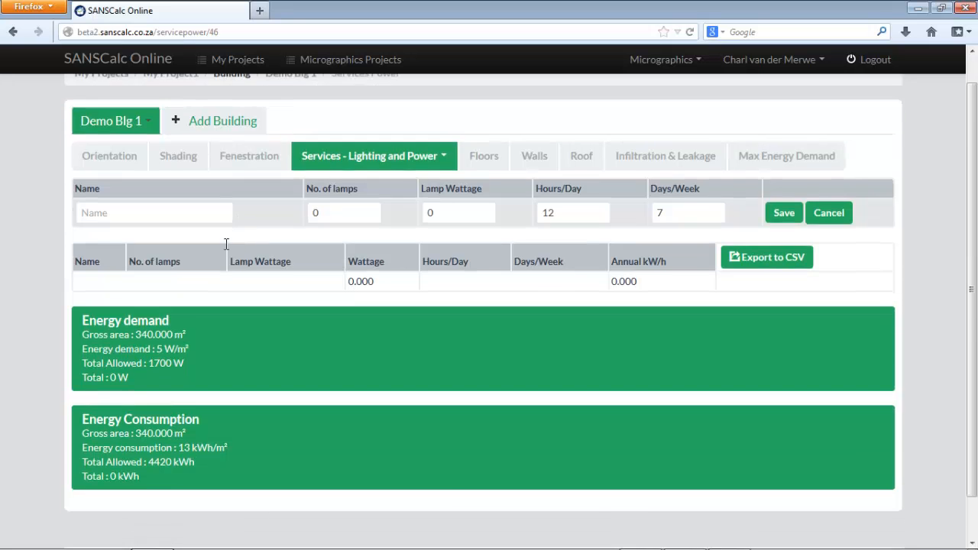
pyautogui.scroll(-1, 226, 244)
pyautogui.click(170, 169)
pyautogui.click(170, 169)
pyautogui.click(160, 189)
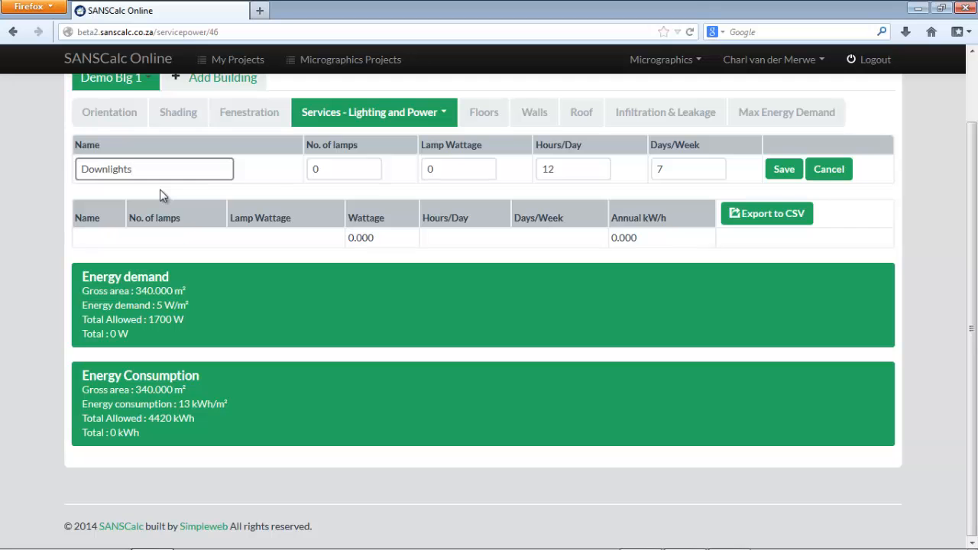
pyautogui.click(343, 170)
pyautogui.press('BackSpace')
pyautogui.write('1')
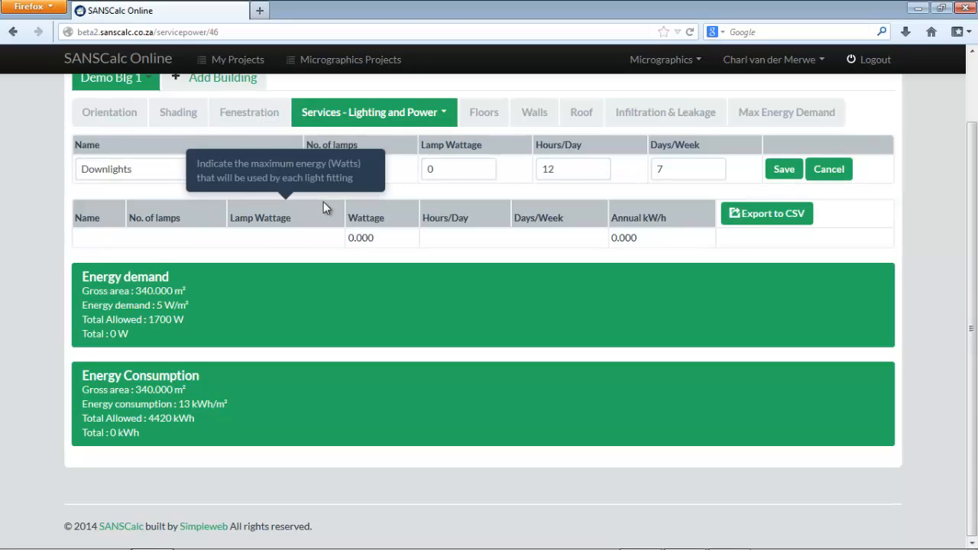
pyautogui.write('2')
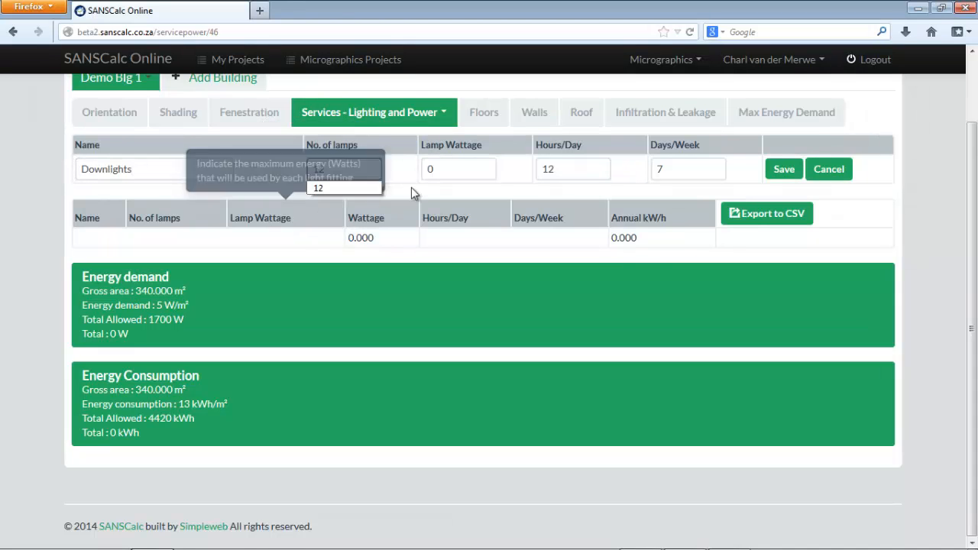
# Set the lamp wattage of the Downlights entry to 11 and save the entry.
pyautogui.doubleClick(456, 170)
pyautogui.write('11')
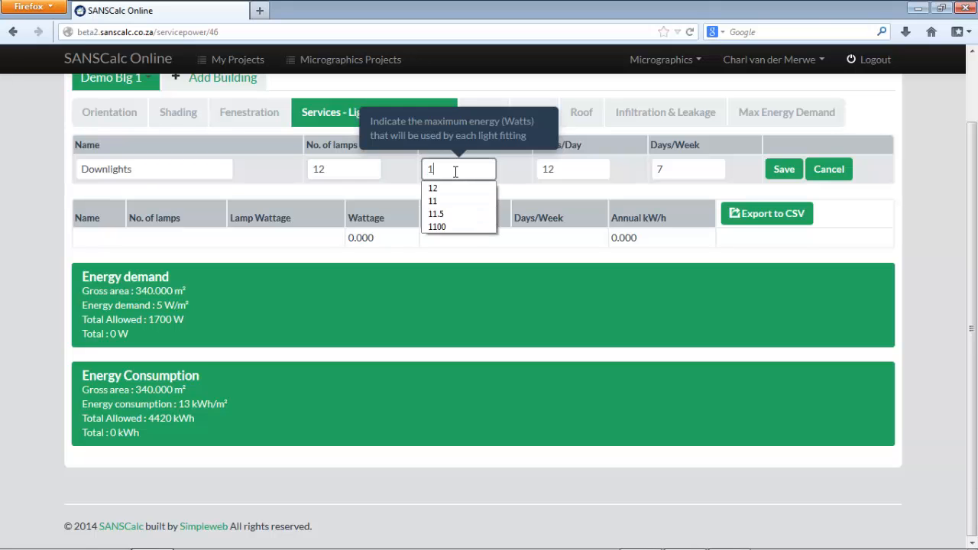
pyautogui.click(578, 204)
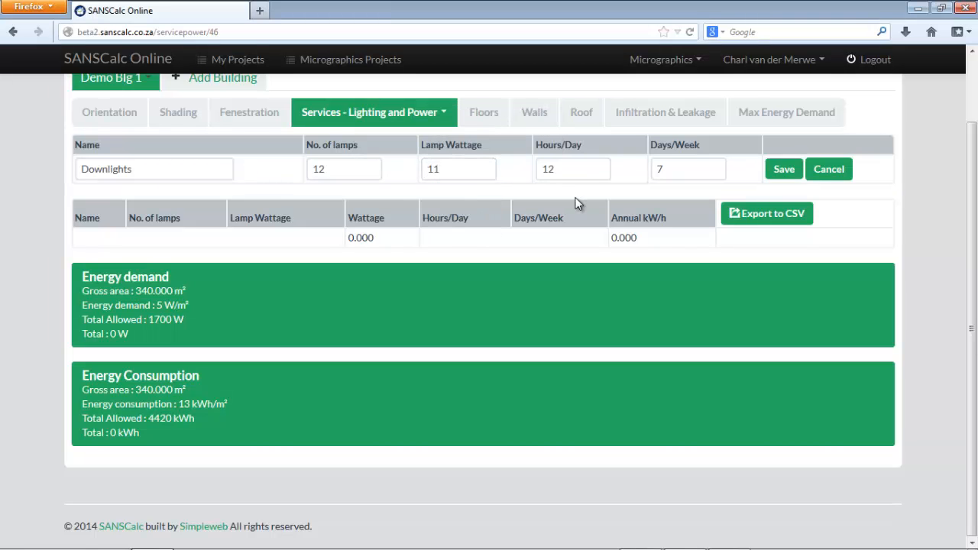
pyautogui.scroll(2, 577, 204)
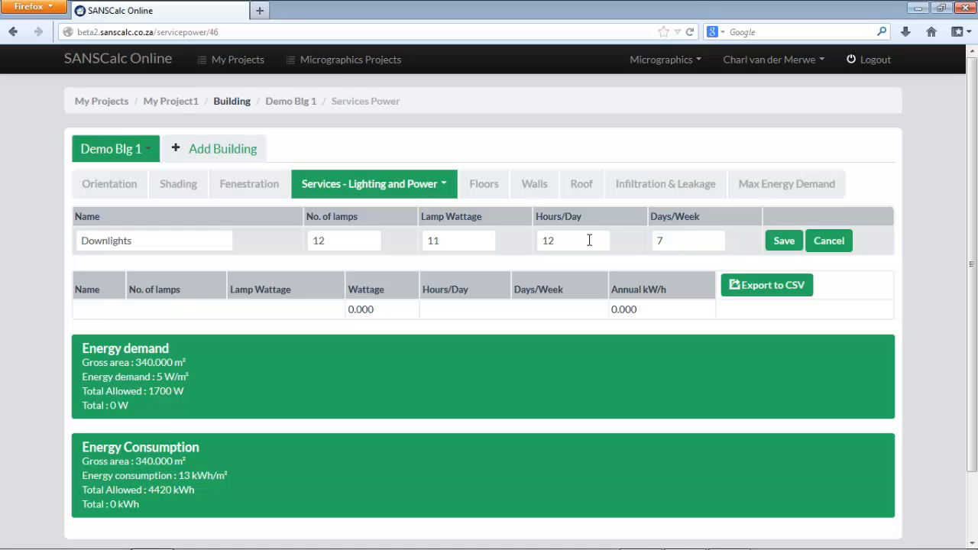
pyautogui.click(785, 241)
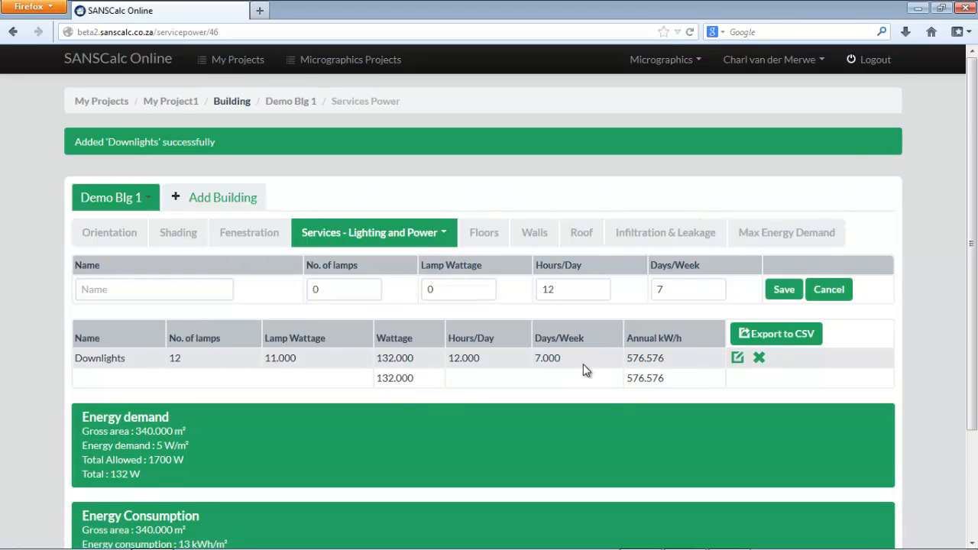
# Examine the Energy demand and Energy Consumption summaries, comparing the gross area, total allowed and actual total of each.
pyautogui.scroll(-2, 584, 370)
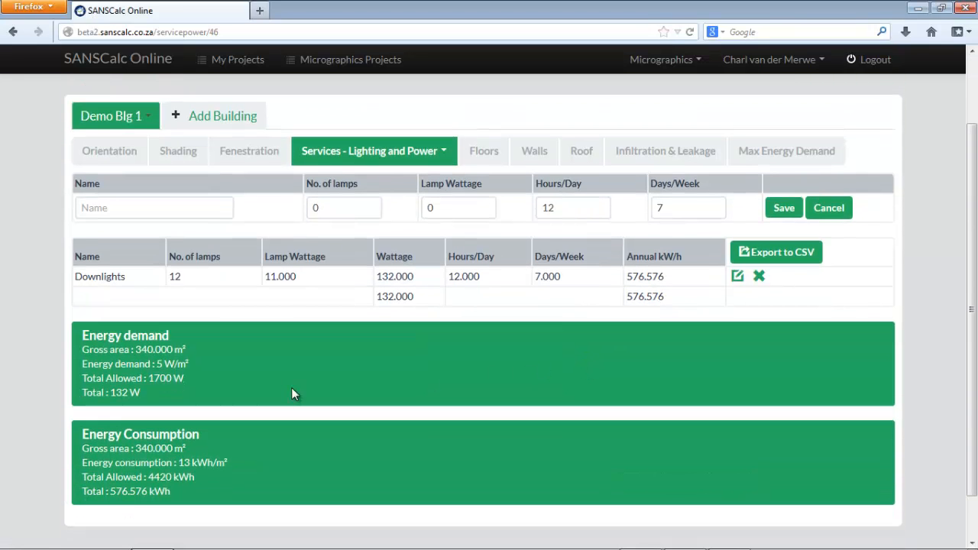
pyautogui.moveTo(89, 337); pyautogui.dragTo(156, 337)
pyautogui.click(179, 340)
pyautogui.moveTo(82, 434); pyautogui.dragTo(192, 435)
pyautogui.click(207, 434)
pyautogui.moveTo(88, 477); pyautogui.dragTo(180, 478)
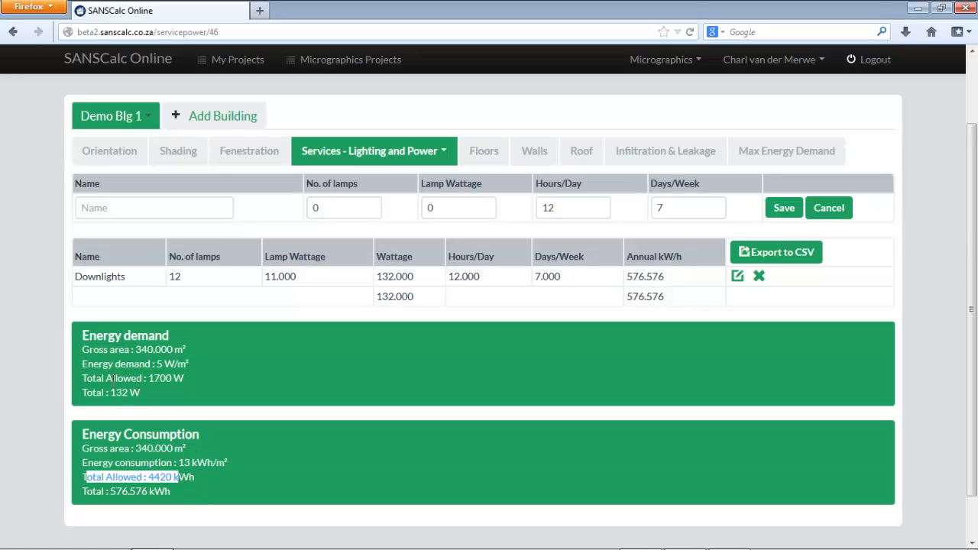
pyautogui.moveTo(101, 379); pyautogui.dragTo(167, 379)
pyautogui.click(178, 376)
pyautogui.moveTo(134, 350); pyautogui.dragTo(186, 350)
pyautogui.click(186, 350)
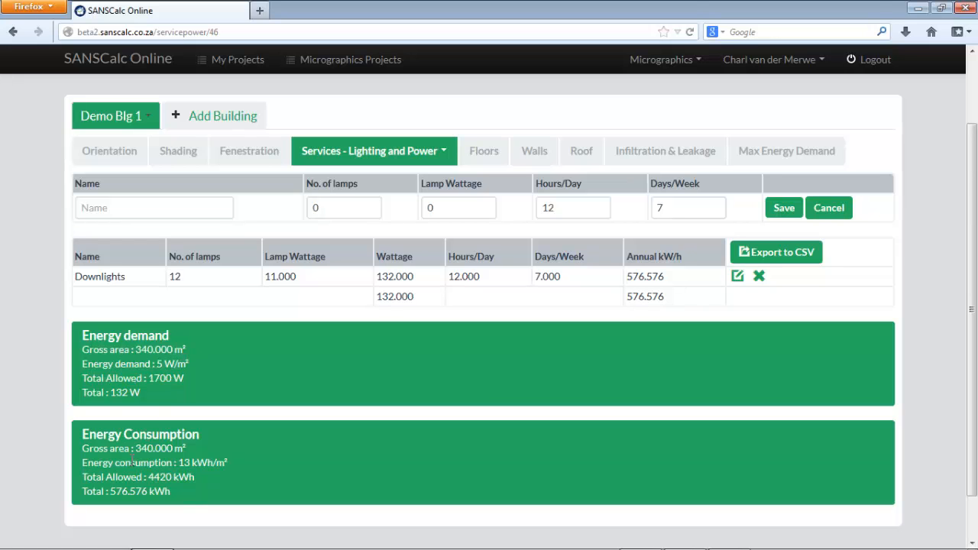
pyautogui.moveTo(92, 393); pyautogui.dragTo(133, 392)
pyautogui.click(148, 391)
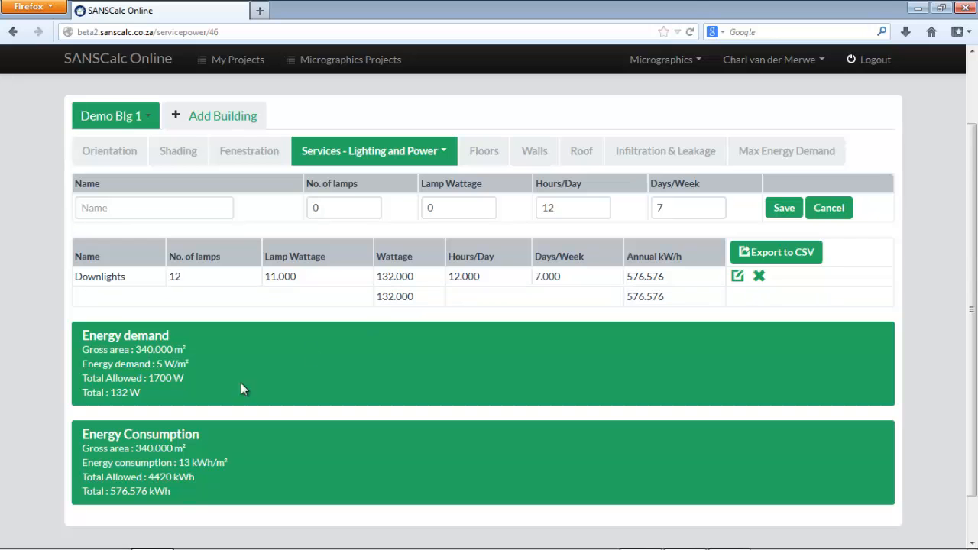
pyautogui.moveTo(130, 477); pyautogui.dragTo(196, 476)
pyautogui.click(198, 476)
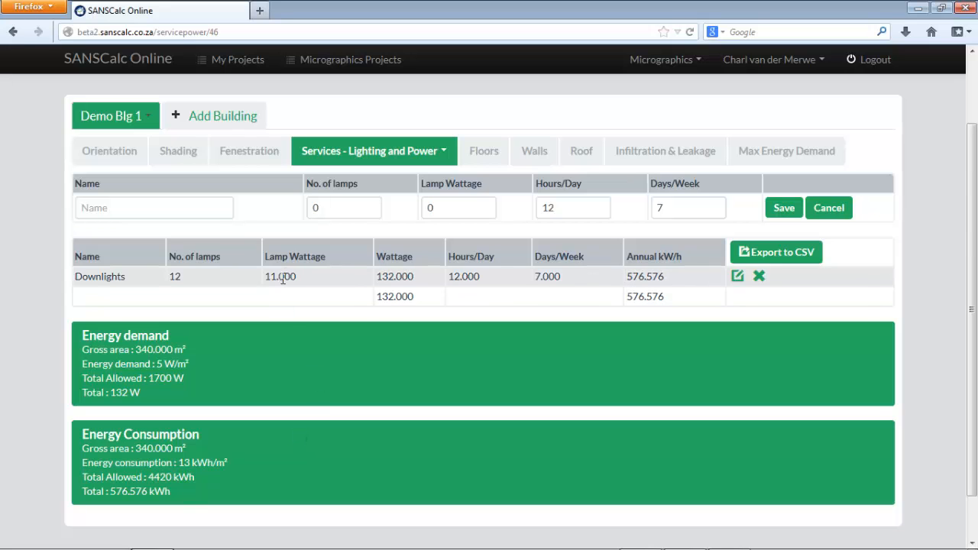
# Open the Hot Water services module of Demo Blg 1 and check the proposed number of people or seats.
pyautogui.click(350, 152)
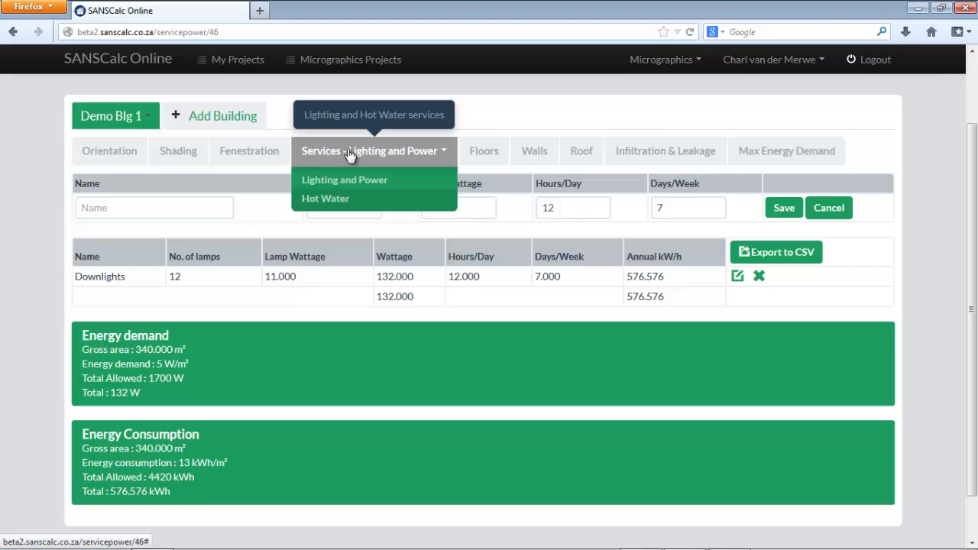
pyautogui.click(325, 198)
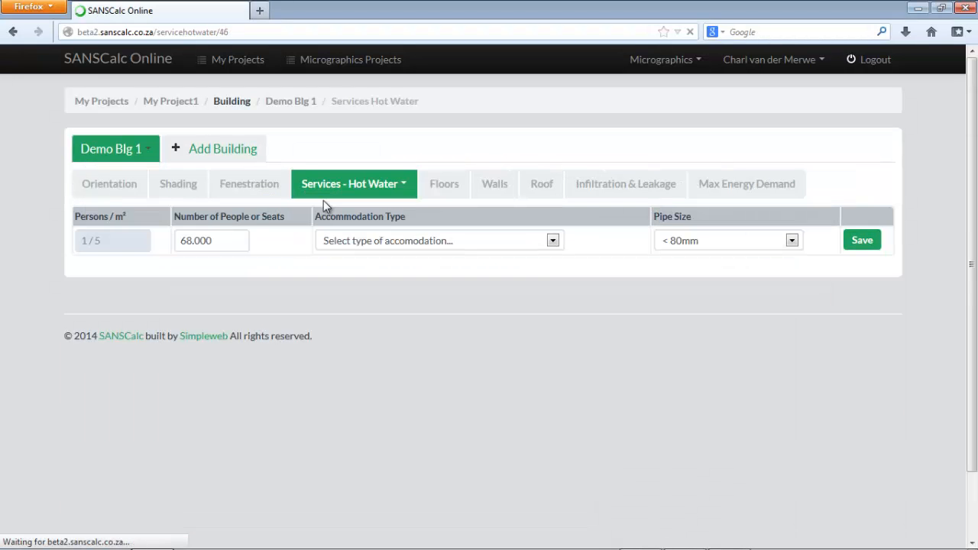
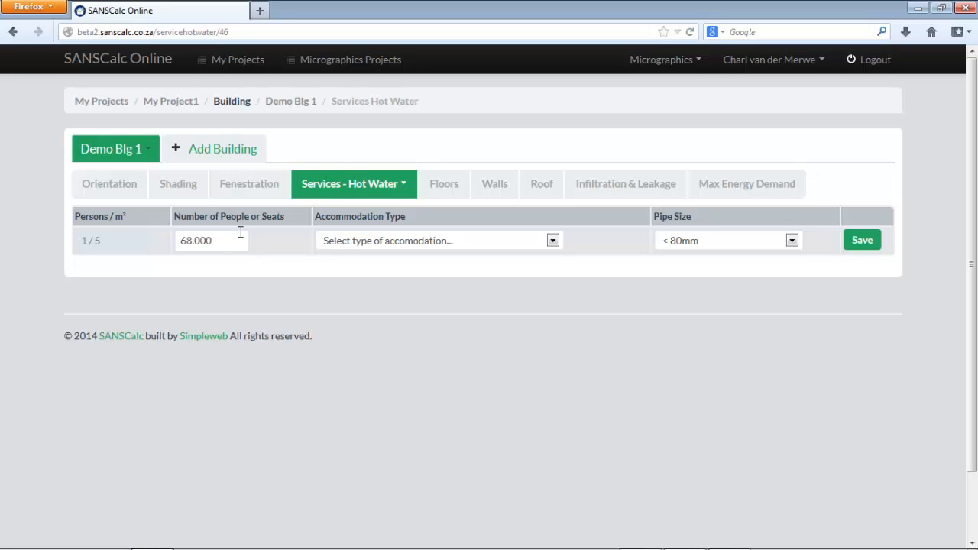
pyautogui.click(212, 241)
pyautogui.moveTo(212, 241); pyautogui.dragTo(173, 264)
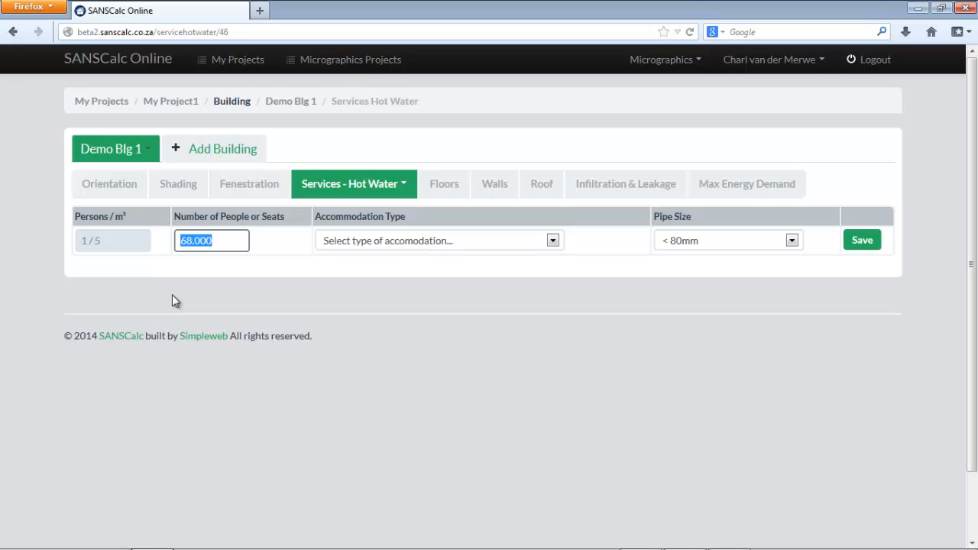
pyautogui.click(85, 258)
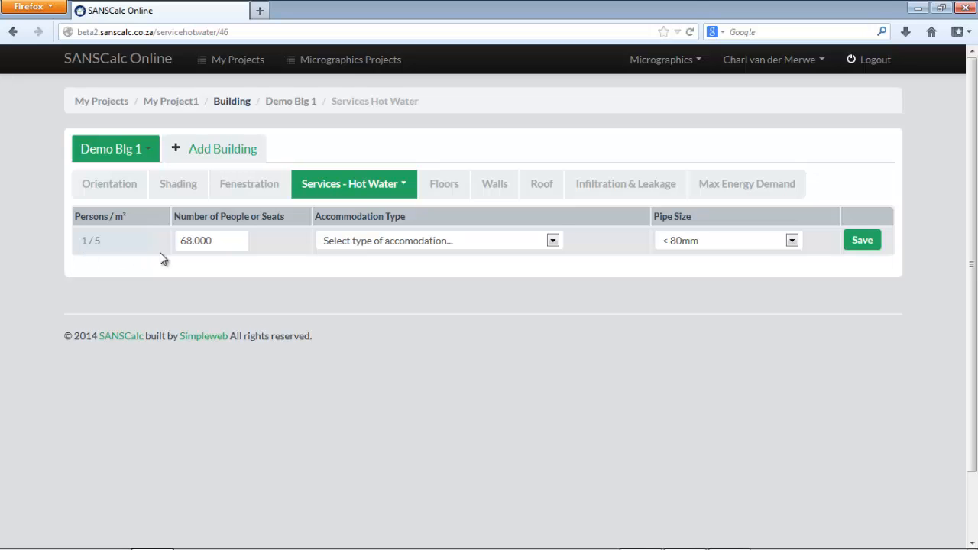
pyautogui.click(227, 244)
# Set the accommodation type to Flats - Medium rental : 115-140 L/capita/day and save the hot water service.
pyautogui.click(497, 245)
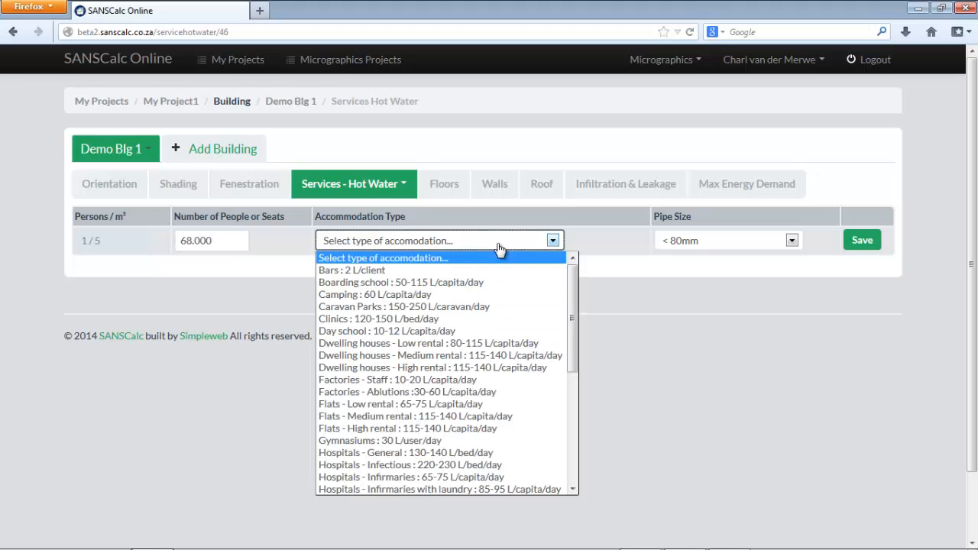
pyautogui.scroll(-1, 428, 391)
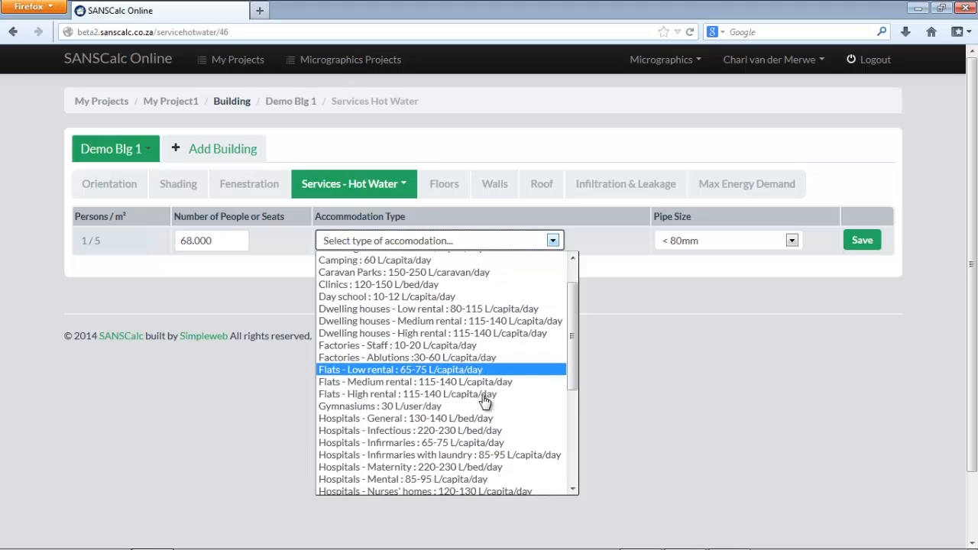
pyautogui.scroll(-4, 480, 405)
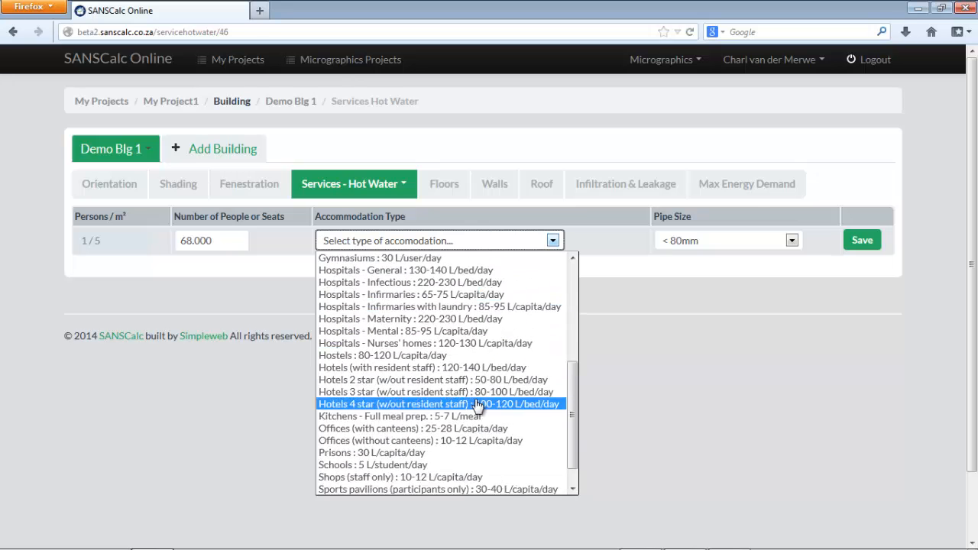
pyautogui.scroll(2, 478, 405)
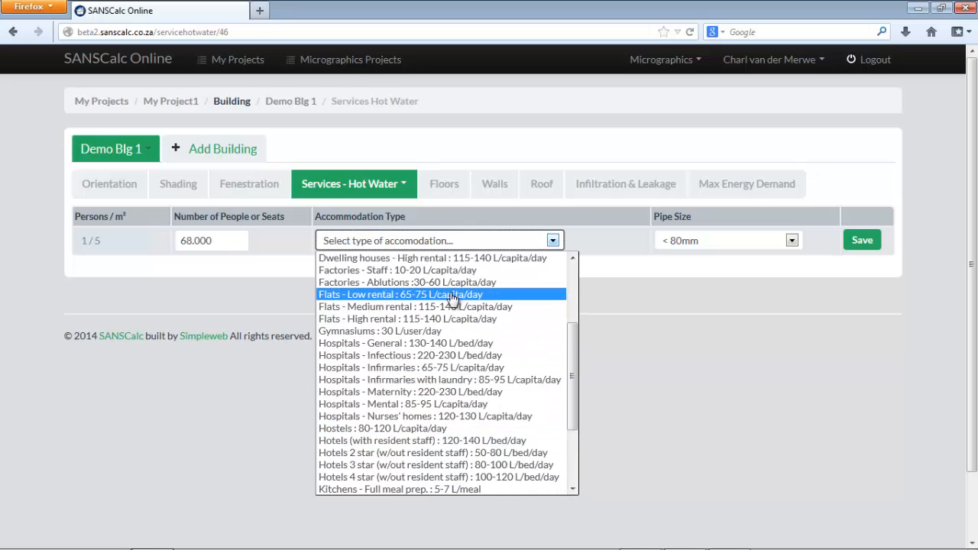
pyautogui.click(446, 310)
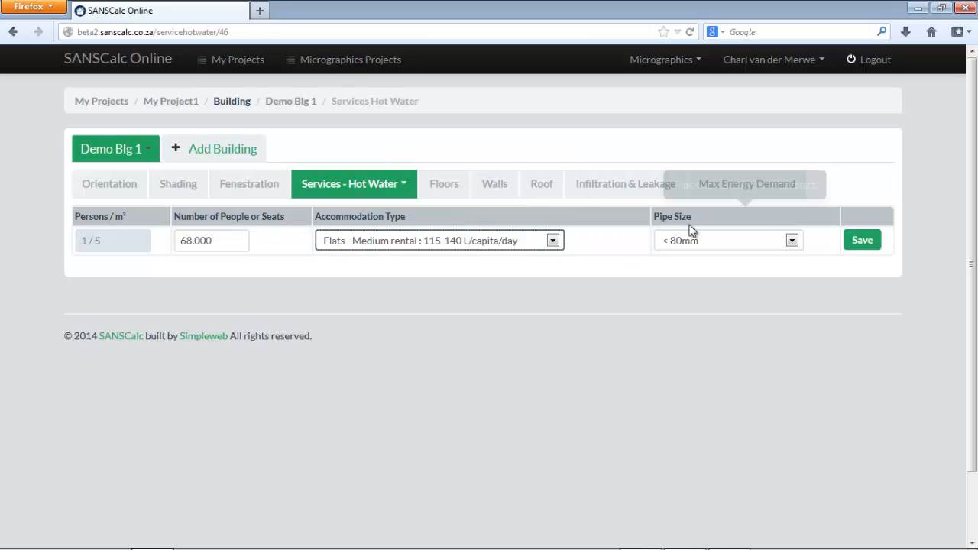
pyautogui.click(862, 241)
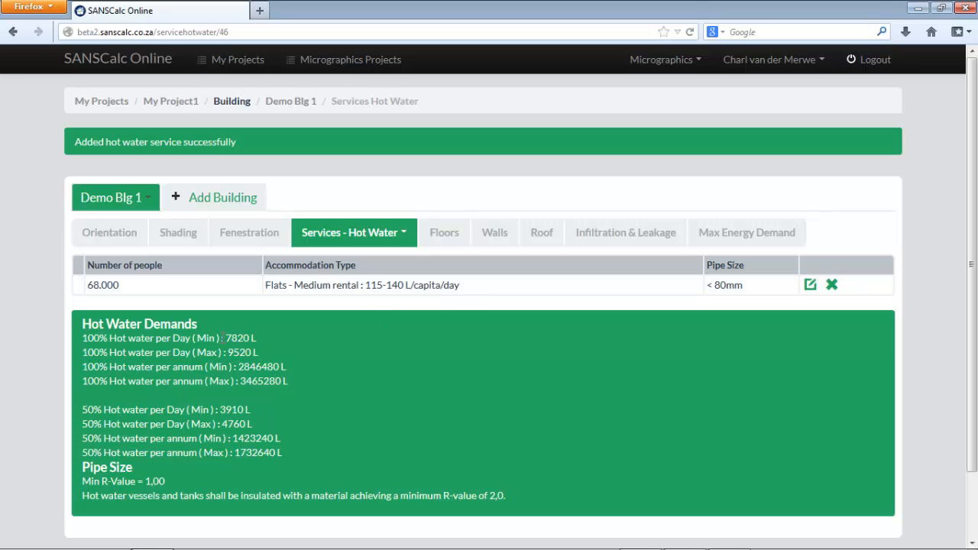
# Examine the 100% and 50% hot water demands and the pipe and tank insulation requirements.
pyautogui.moveTo(82, 321); pyautogui.dragTo(313, 387)
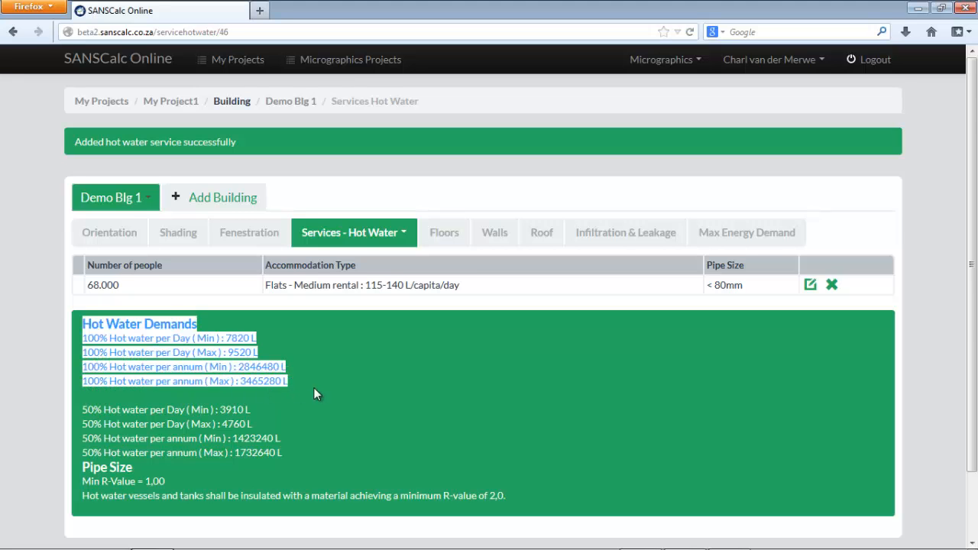
pyautogui.click(314, 388)
pyautogui.scroll(-2, 290, 386)
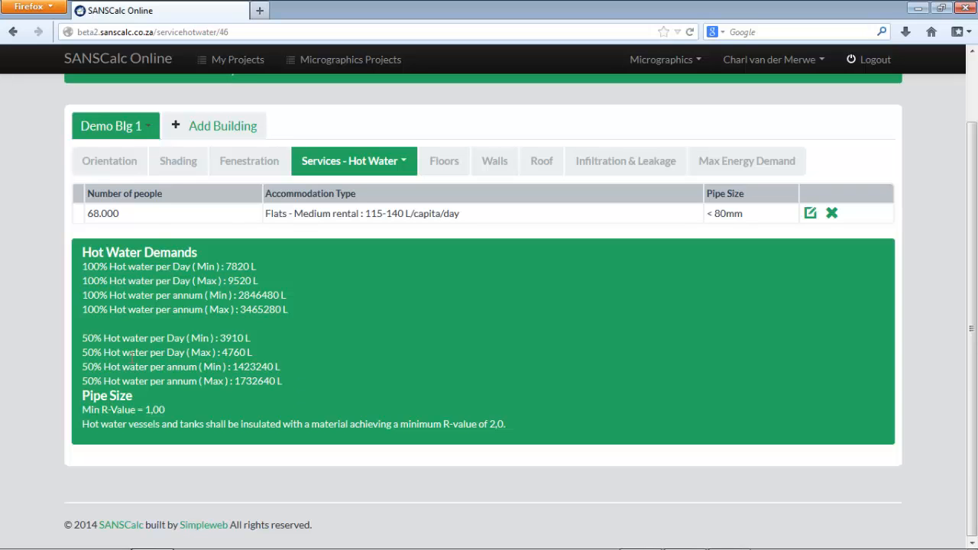
pyautogui.moveTo(130, 354); pyautogui.dragTo(220, 354)
pyautogui.moveTo(130, 381); pyautogui.dragTo(223, 381)
pyautogui.click(218, 366)
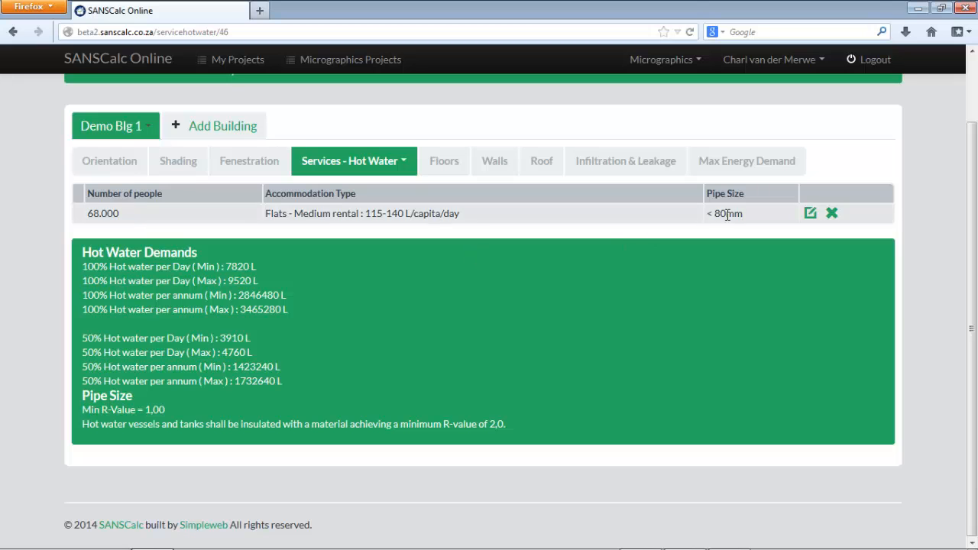
pyautogui.moveTo(181, 424); pyautogui.dragTo(376, 424)
pyautogui.click(407, 413)
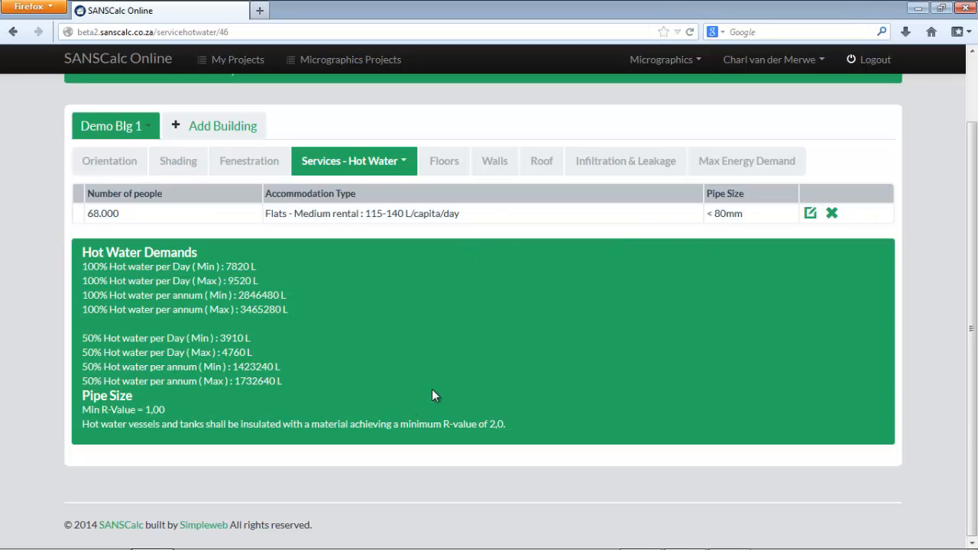
# Open the Floors module, set the gross ground storey area to 340 m² and save it.
pyautogui.click(450, 167)
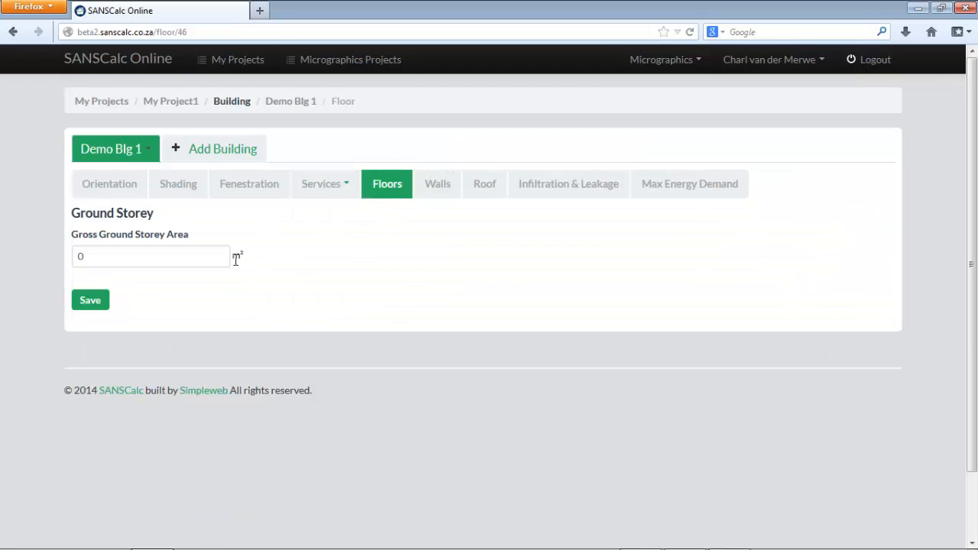
pyautogui.click(146, 256)
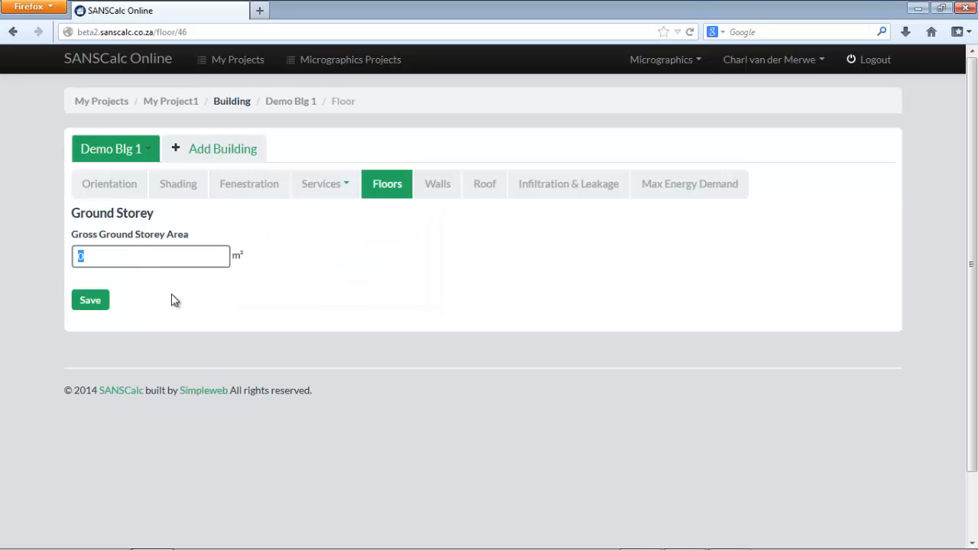
pyautogui.write('34')
pyautogui.click(100, 306)
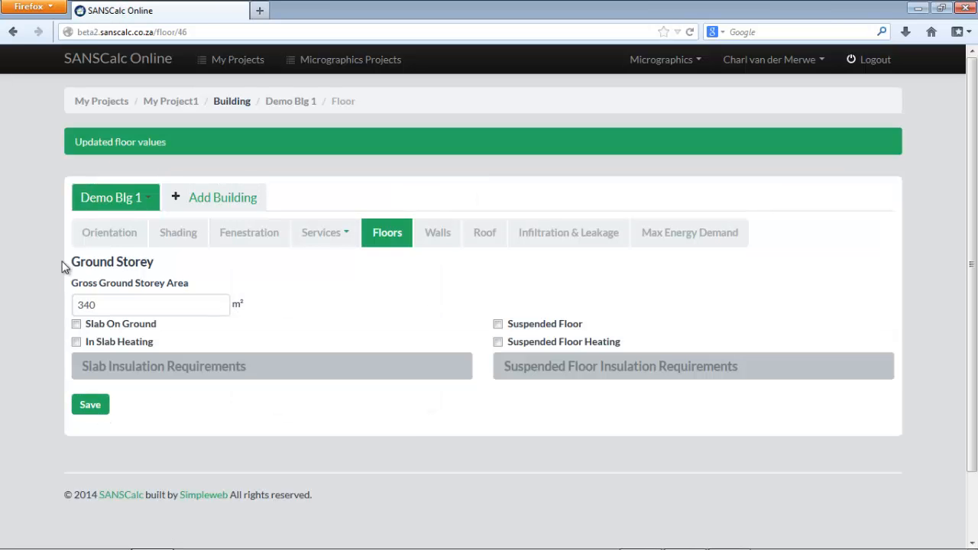
# Enable Slab On Ground for the Ground Storey and save the floor values.
pyautogui.scroll(-2, 345, 314)
pyautogui.moveTo(127, 233)
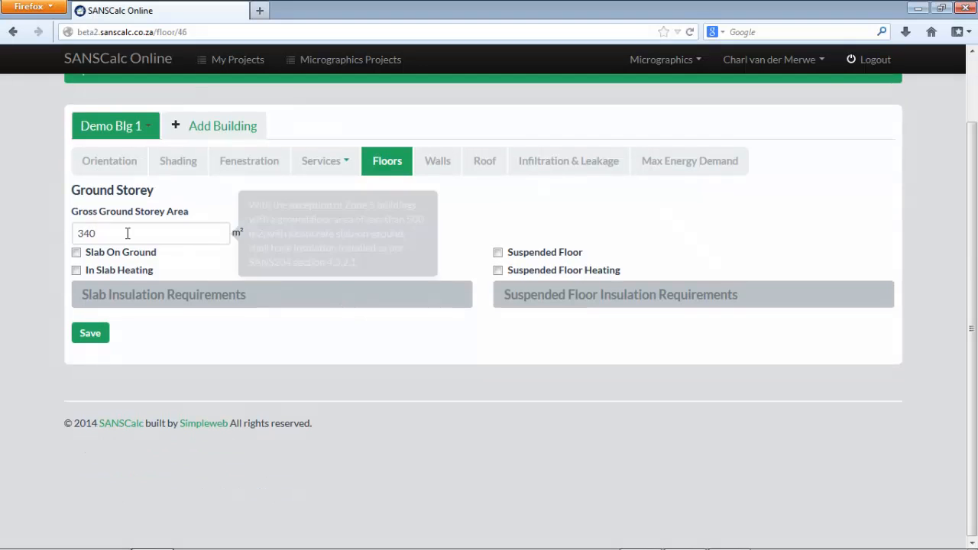
pyautogui.click(77, 254)
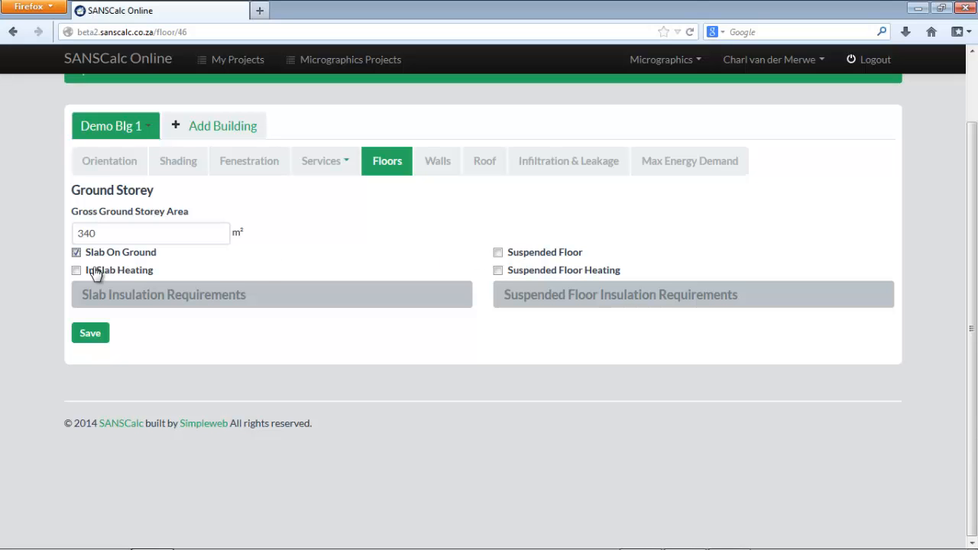
pyautogui.click(88, 338)
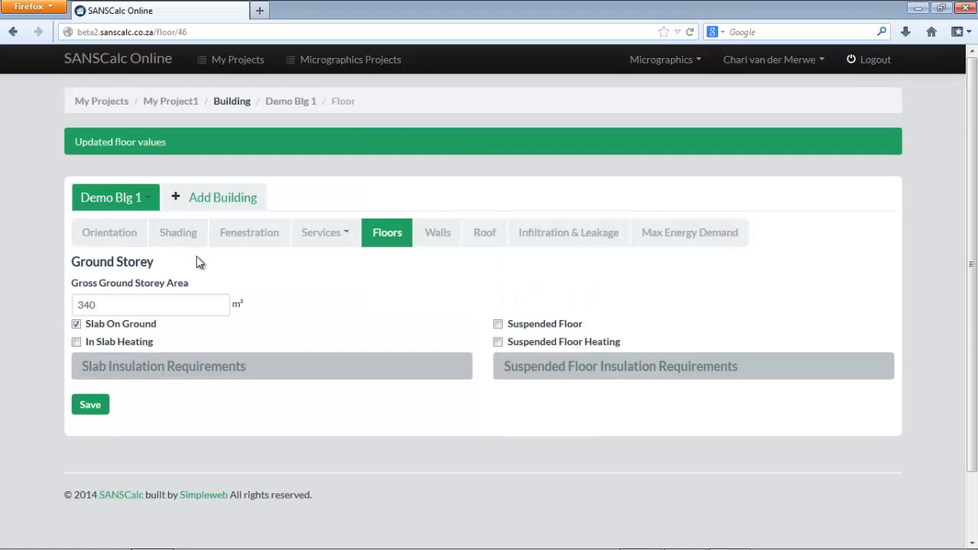
# Save the Ground Storey floor values again and return to the list of own projects.
pyautogui.moveTo(185, 327)
pyautogui.click(90, 407)
pyautogui.click(98, 105)
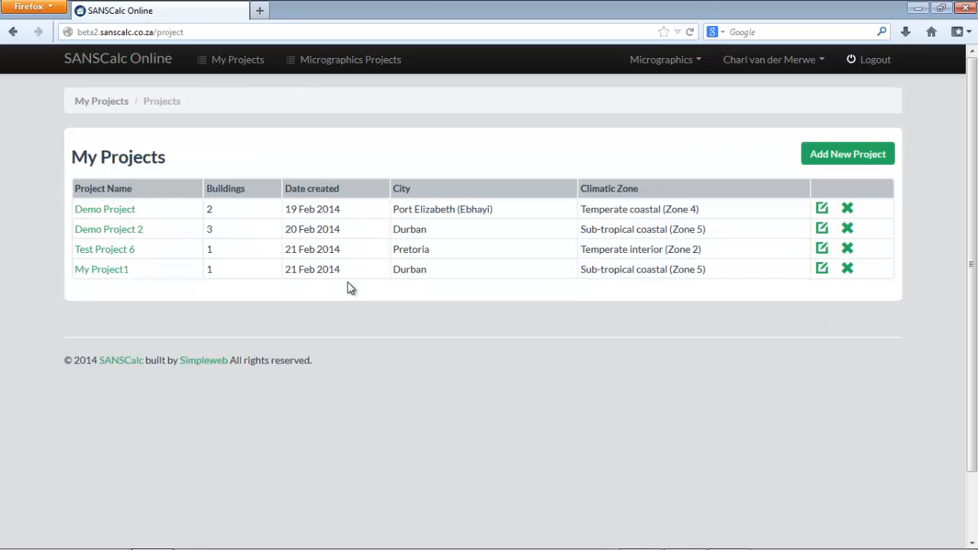
# Change My Project1's province to Eastern Cape and its city to Port Elizabeth (Ebhayi), and save the project details.
pyautogui.click(822, 269)
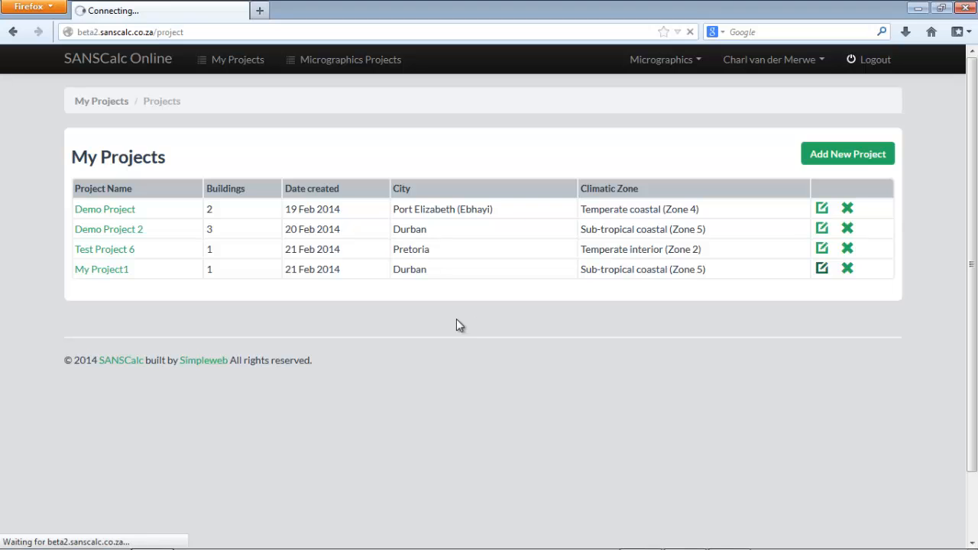
pyautogui.click(273, 224)
pyautogui.click(272, 252)
pyautogui.click(283, 260)
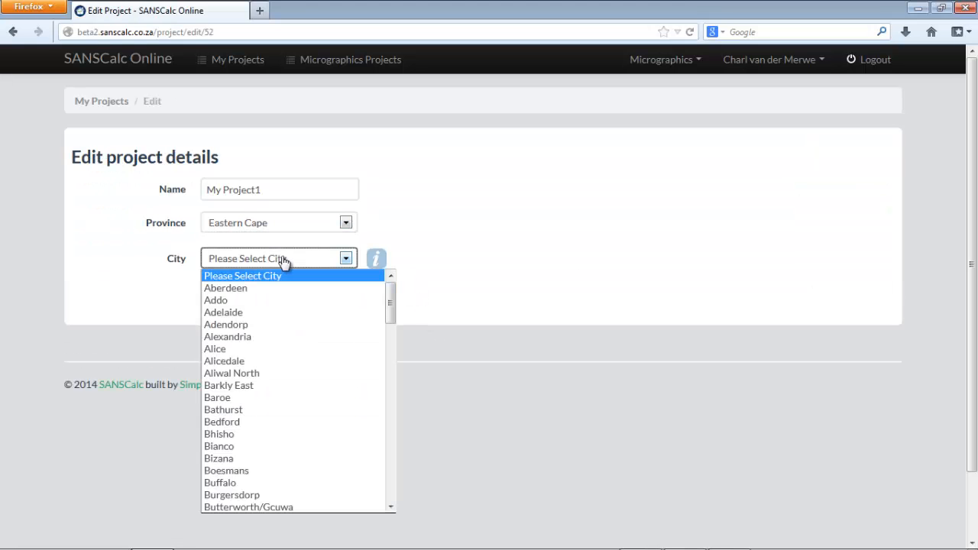
pyautogui.write('po')
pyautogui.scroll(-3, 297, 425)
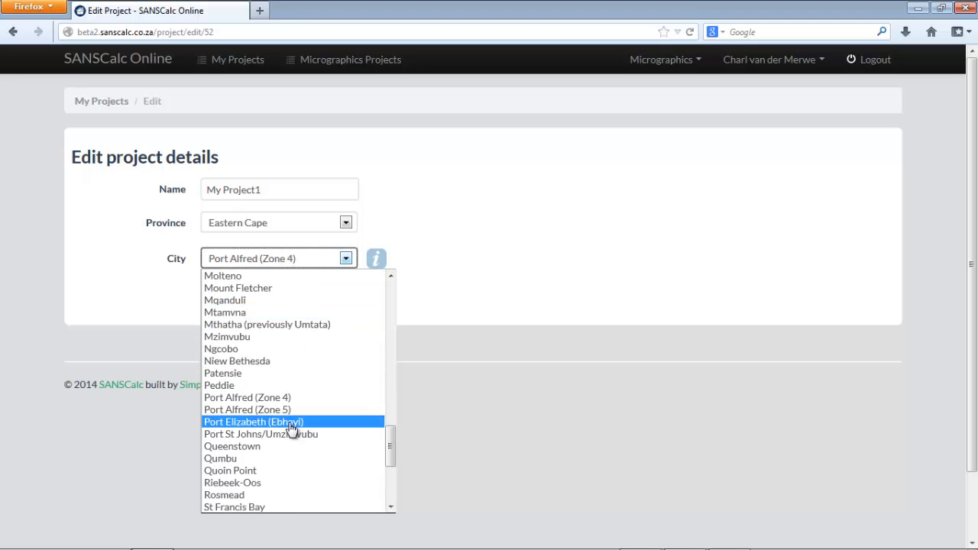
pyautogui.click(288, 422)
pyautogui.click(237, 300)
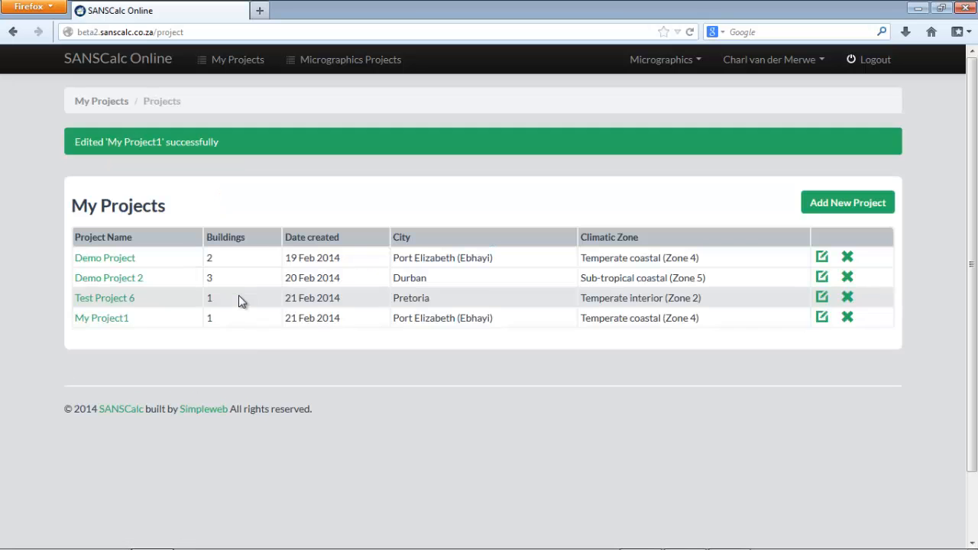
# Reopen Demo Blg 1 in My Project1 and check the slab insulation requirements in the Floors module.
pyautogui.click(111, 324)
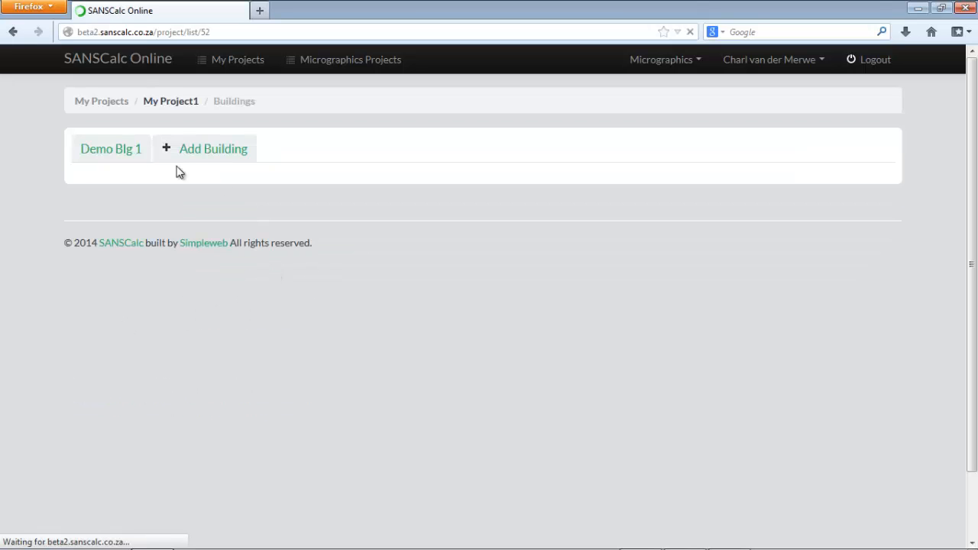
pyautogui.click(126, 149)
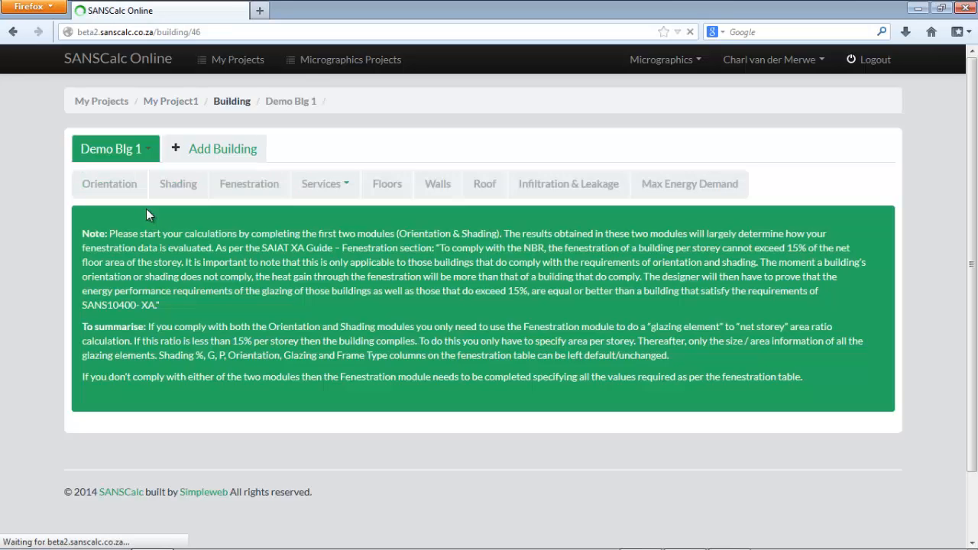
pyautogui.click(367, 186)
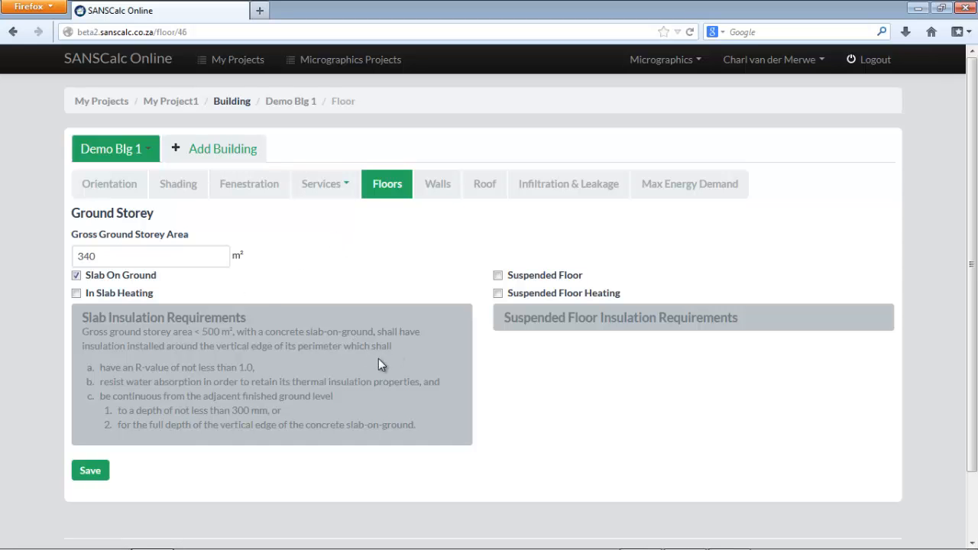
# Open the Walls module, choose Masonry as the external wall type and save it.
pyautogui.click(430, 189)
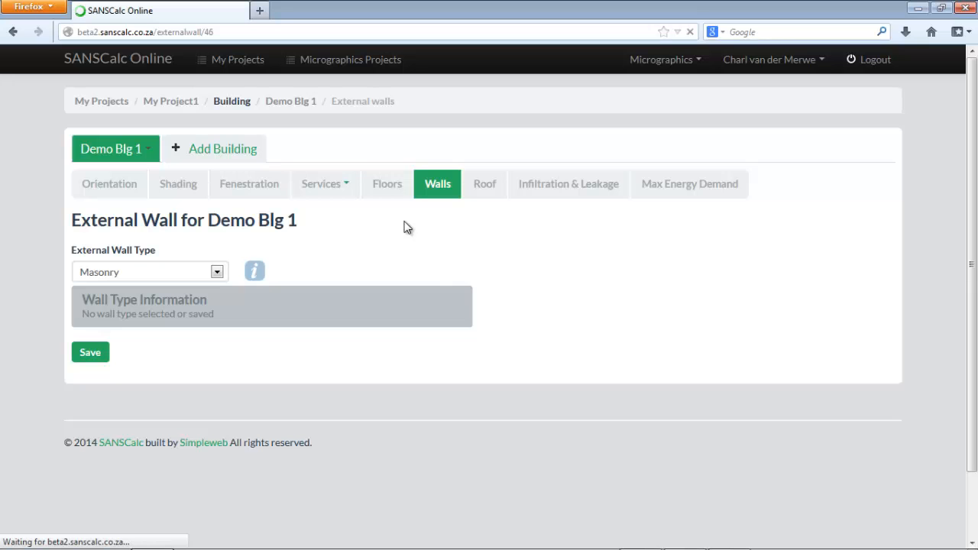
pyautogui.click(159, 276)
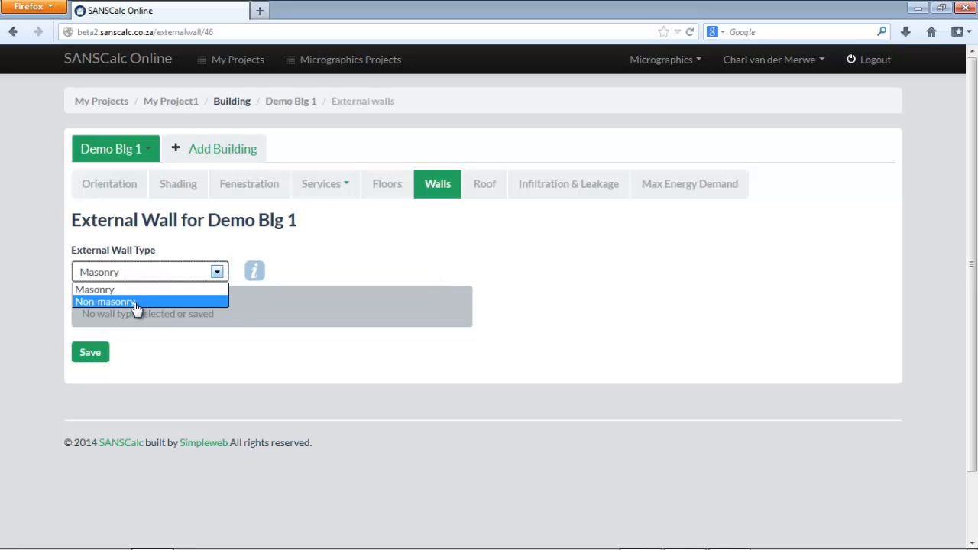
pyautogui.click(135, 290)
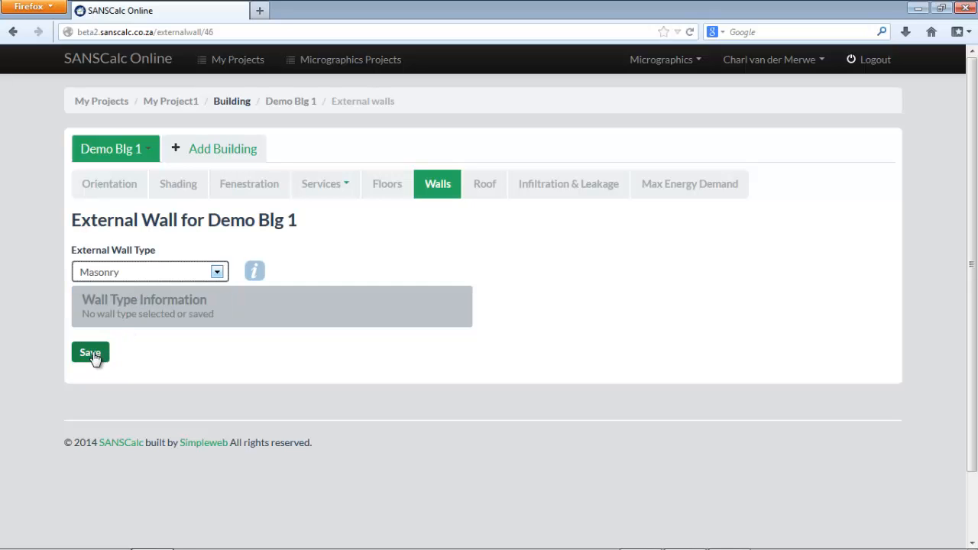
pyautogui.click(90, 354)
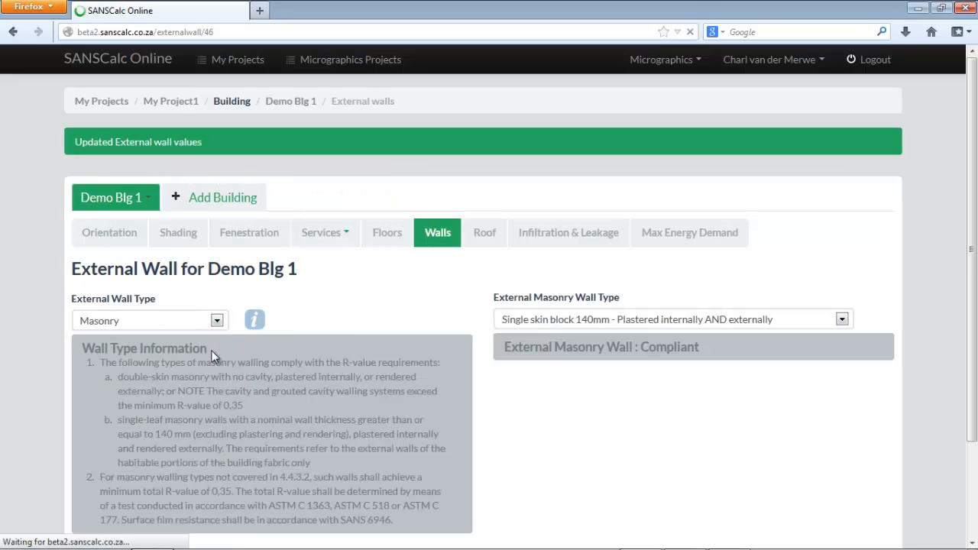
# Set the external masonry wall type to Double skin cavity wall, save it and check the compliance result.
pyautogui.scroll(-2, 619, 360)
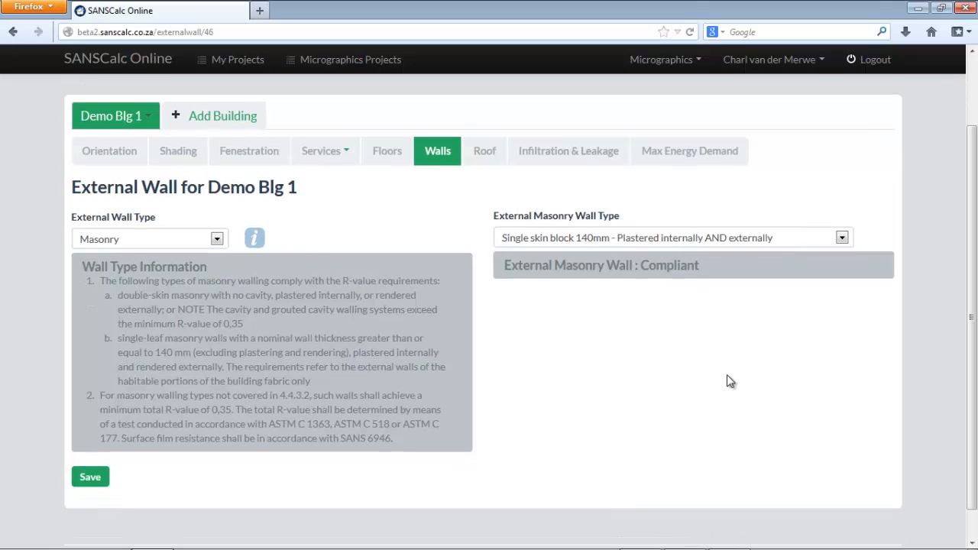
pyautogui.click(842, 238)
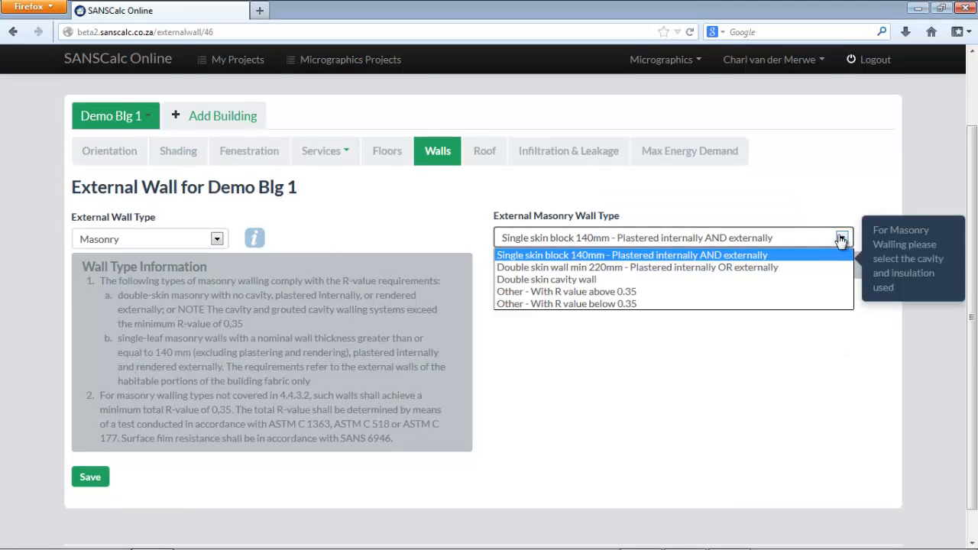
pyautogui.click(781, 281)
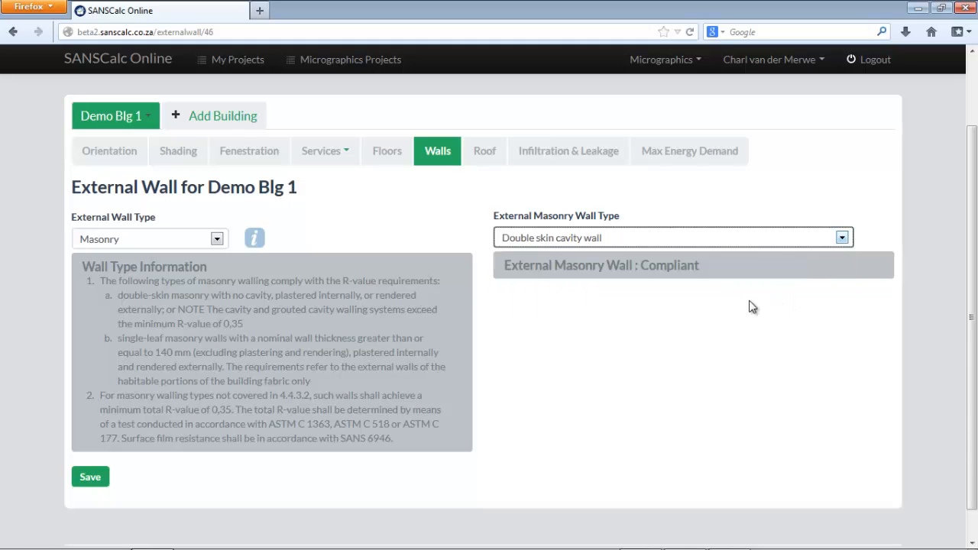
pyautogui.click(88, 480)
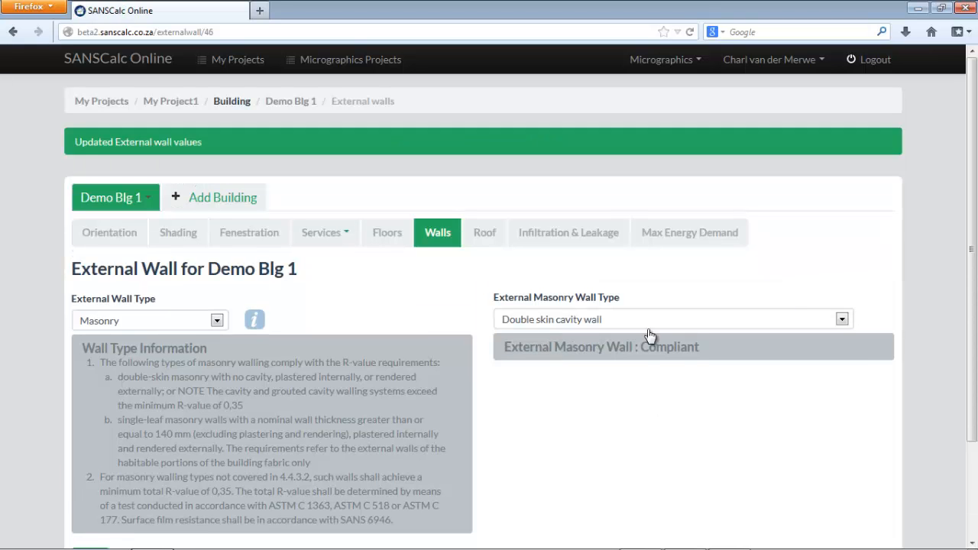
pyautogui.moveTo(692, 363)
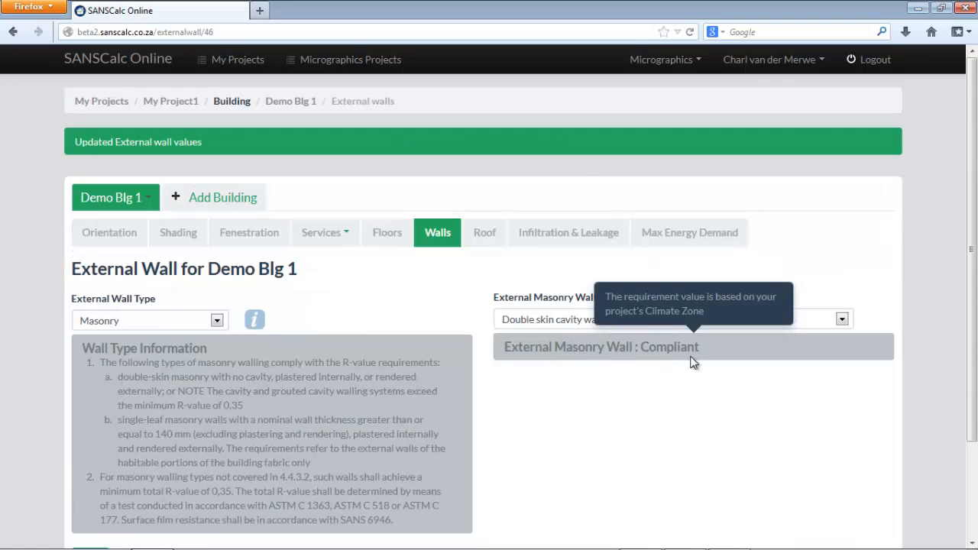
# Open the Roof module, view the roof layer assembly and R-value formula diagram at full size, and close the help.
pyautogui.click(486, 239)
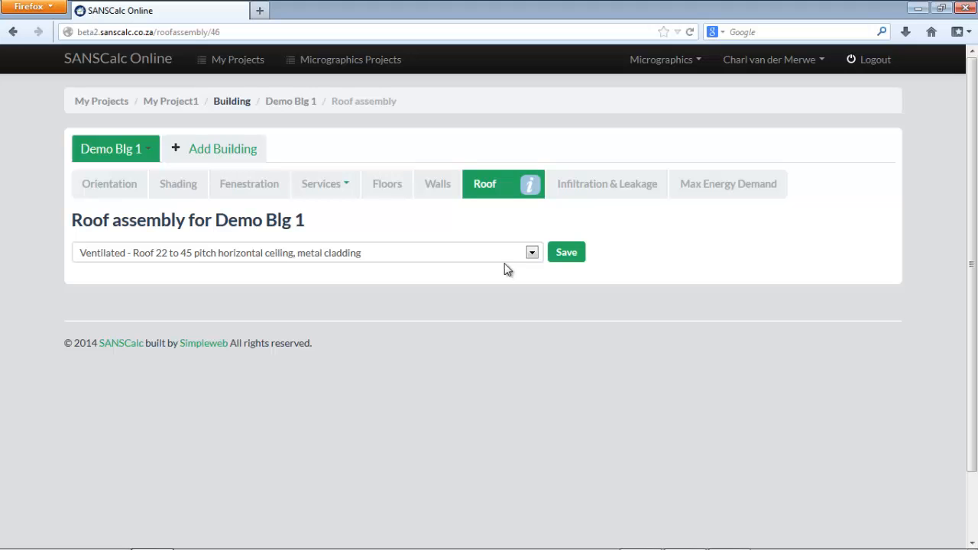
pyautogui.click(531, 188)
pyautogui.click(590, 282)
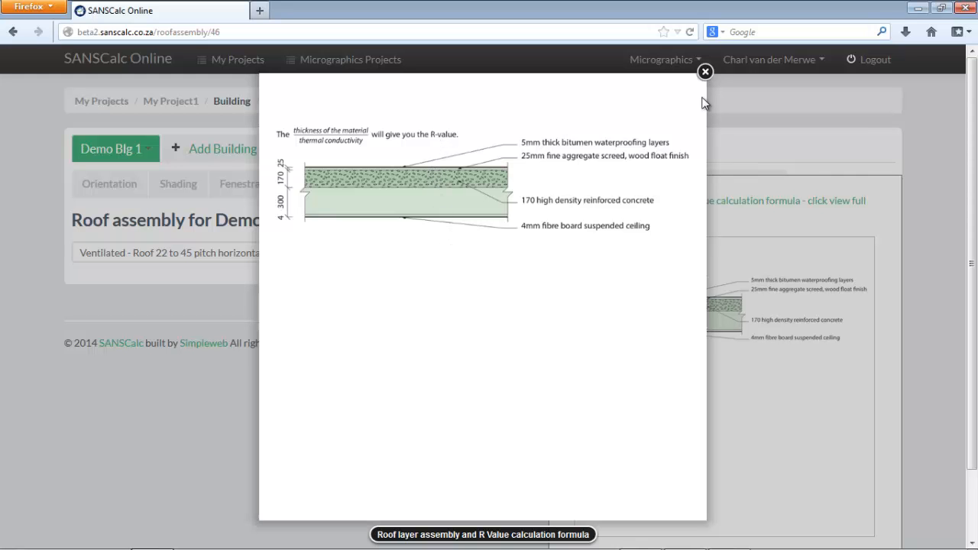
pyautogui.click(705, 71)
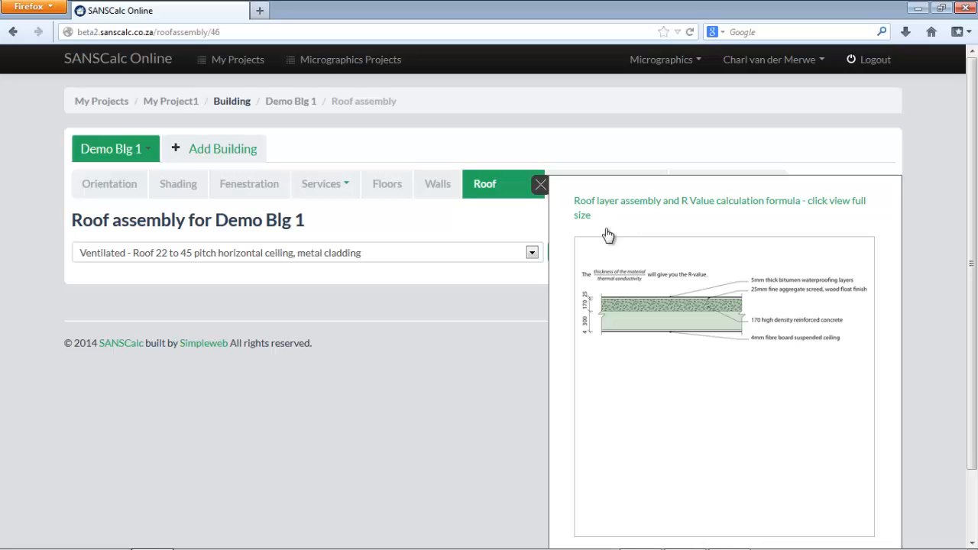
pyautogui.click(539, 185)
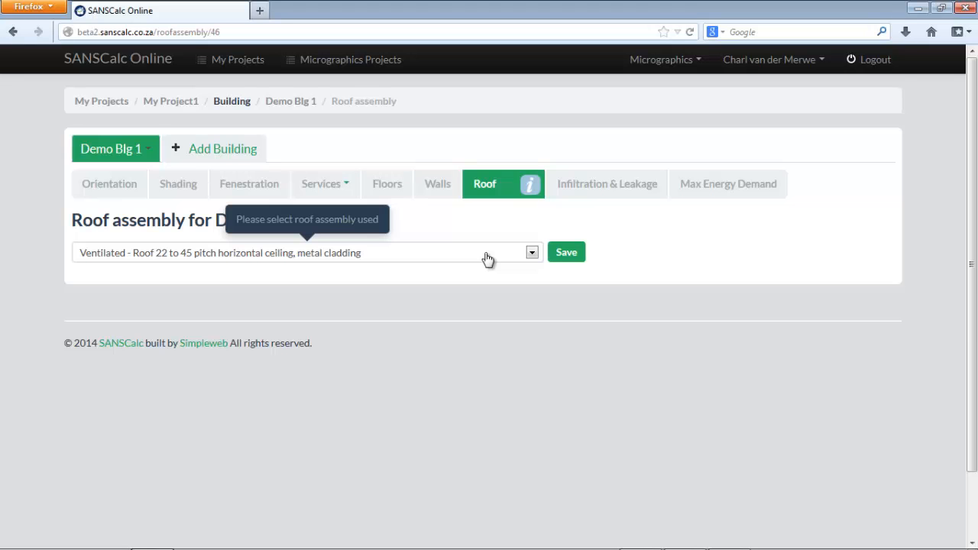
# Set the roof assembly to Ventilated - Roof 22 to 45 pitch horizontal ceiling, clay tiles 19 mm, and save it.
pyautogui.scroll(-2, 488, 260)
pyautogui.click(486, 190)
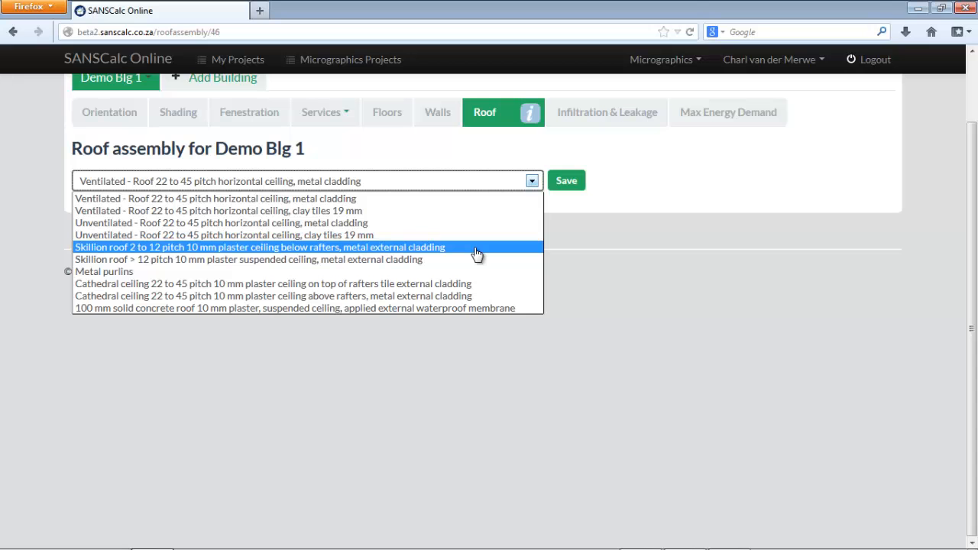
pyautogui.click(467, 211)
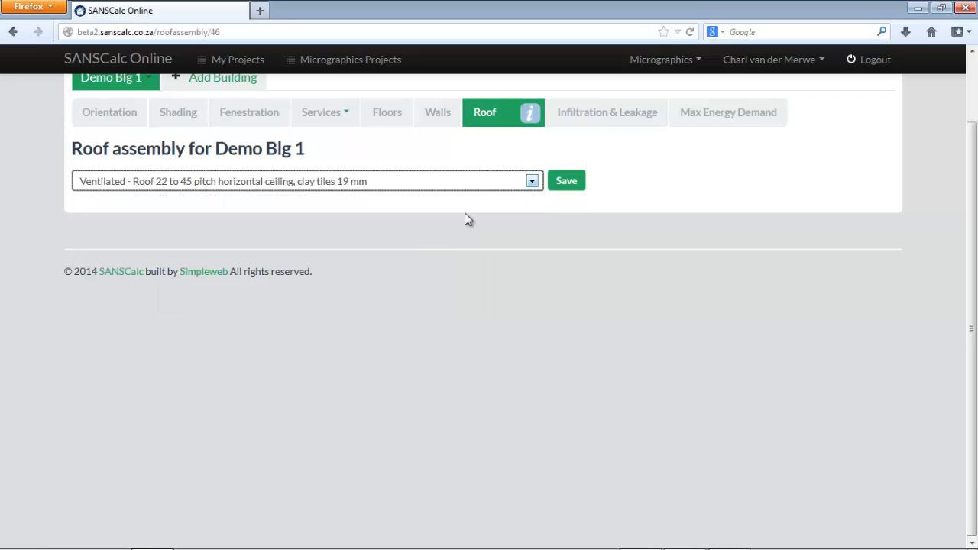
pyautogui.click(568, 182)
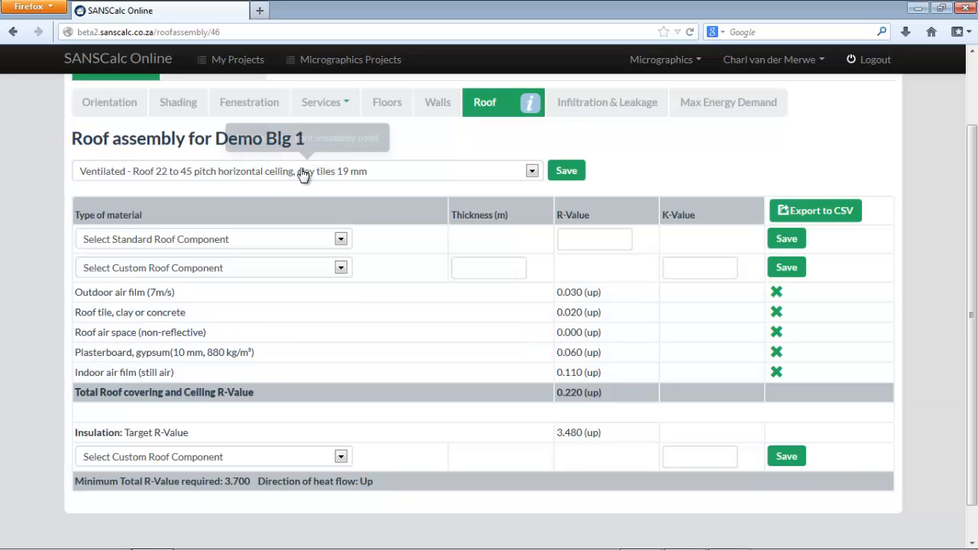
# Examine the roof's minimum total R-value requirement, heat flow direction, and the total R-value of the roof covering and ceiling.
pyautogui.scroll(-1, 236, 331)
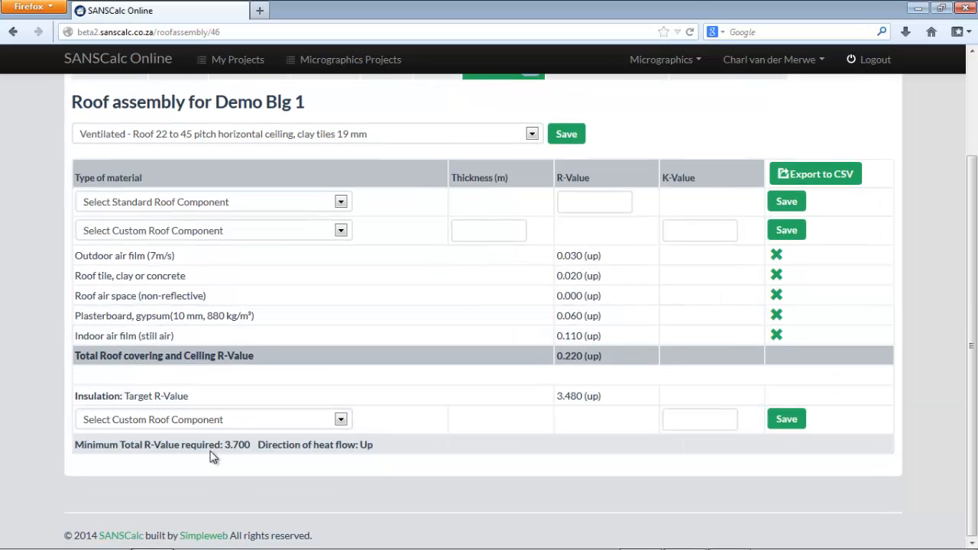
pyautogui.moveTo(201, 445); pyautogui.dragTo(376, 455)
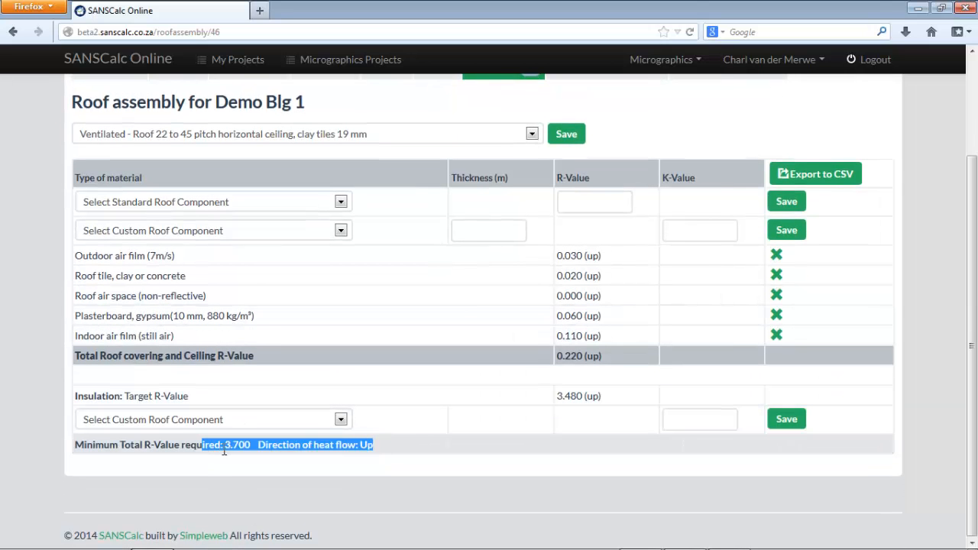
pyautogui.click(200, 451)
pyautogui.moveTo(160, 447); pyautogui.dragTo(284, 443)
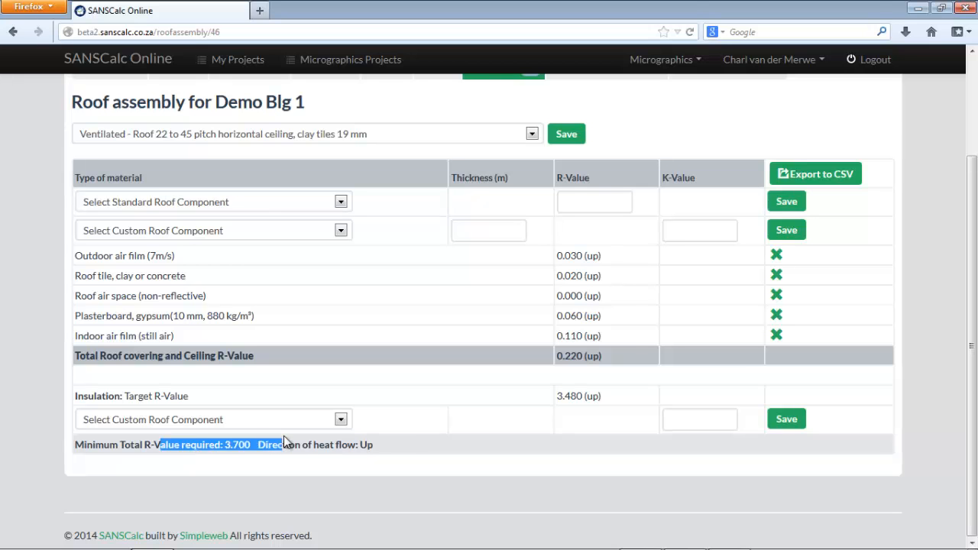
pyautogui.click(260, 443)
pyautogui.moveTo(196, 445); pyautogui.dragTo(260, 444)
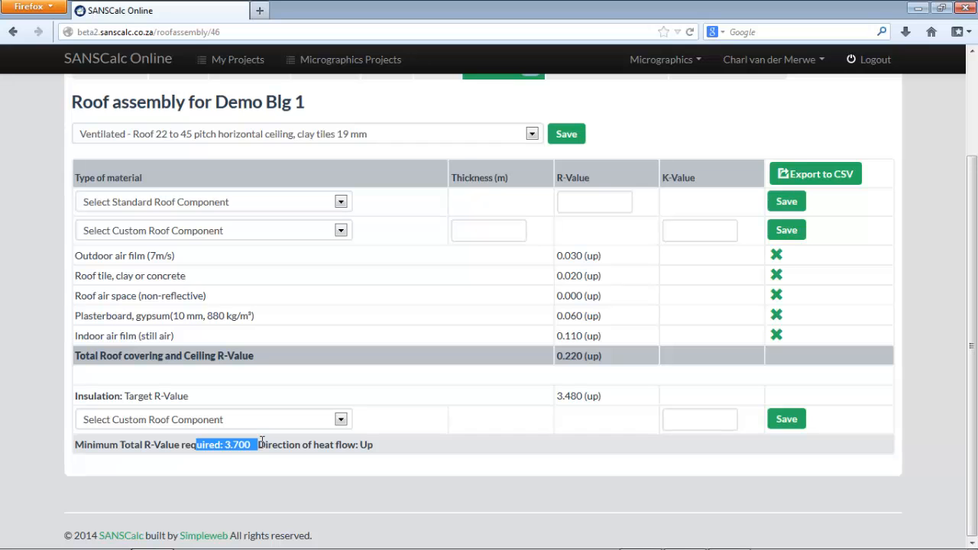
pyautogui.click(261, 442)
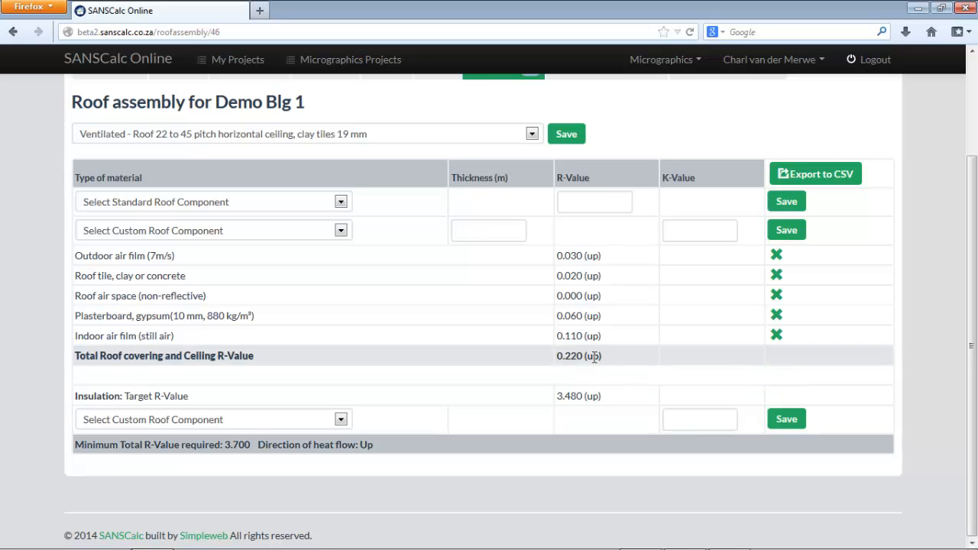
pyautogui.moveTo(610, 359); pyautogui.dragTo(566, 364)
pyautogui.click(564, 361)
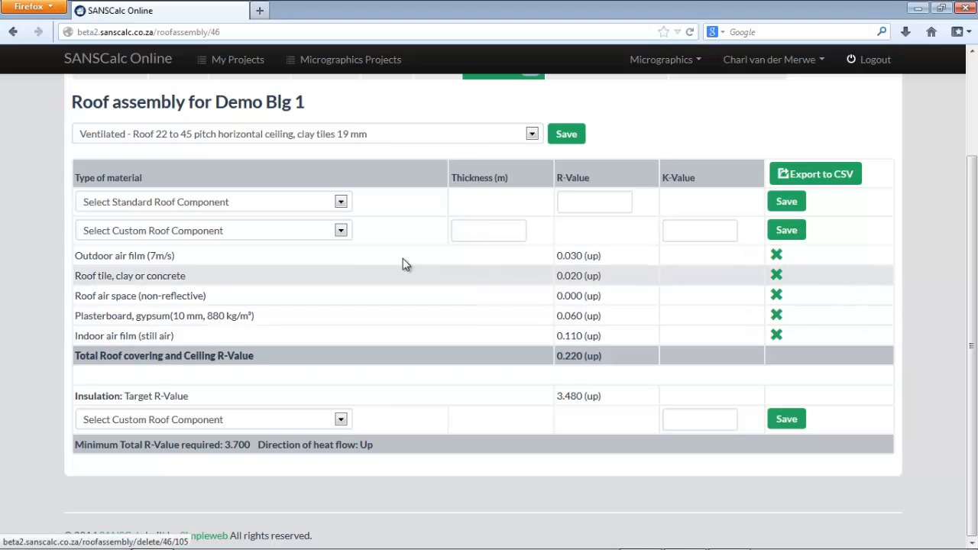
# Add a custom Plywood layer 0.2 m thick to the roof assembly and save it.
pyautogui.click(341, 203)
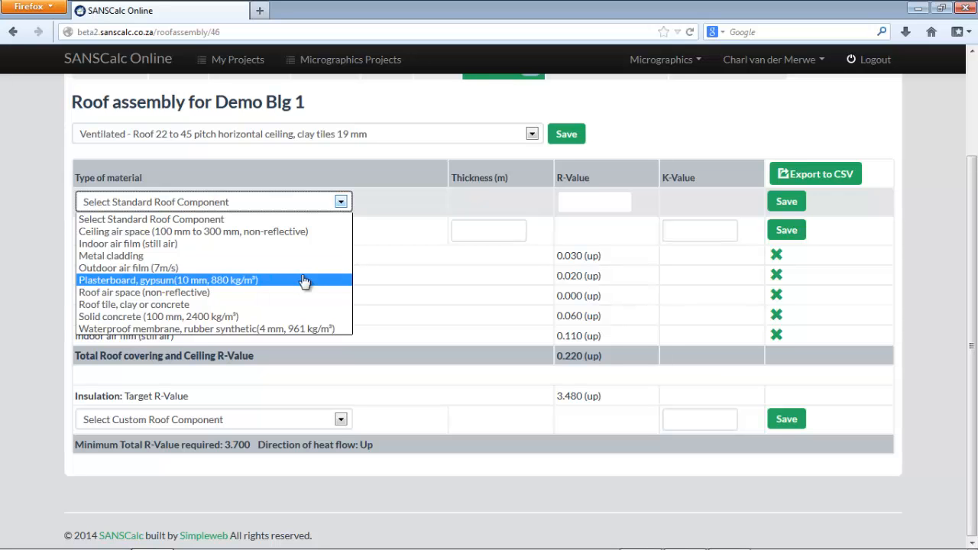
pyautogui.click(52, 189)
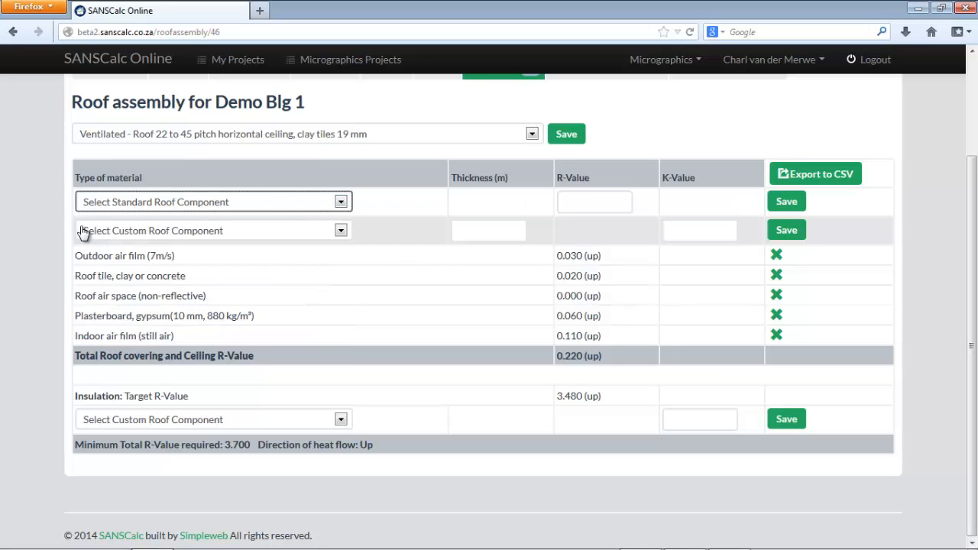
pyautogui.click(329, 239)
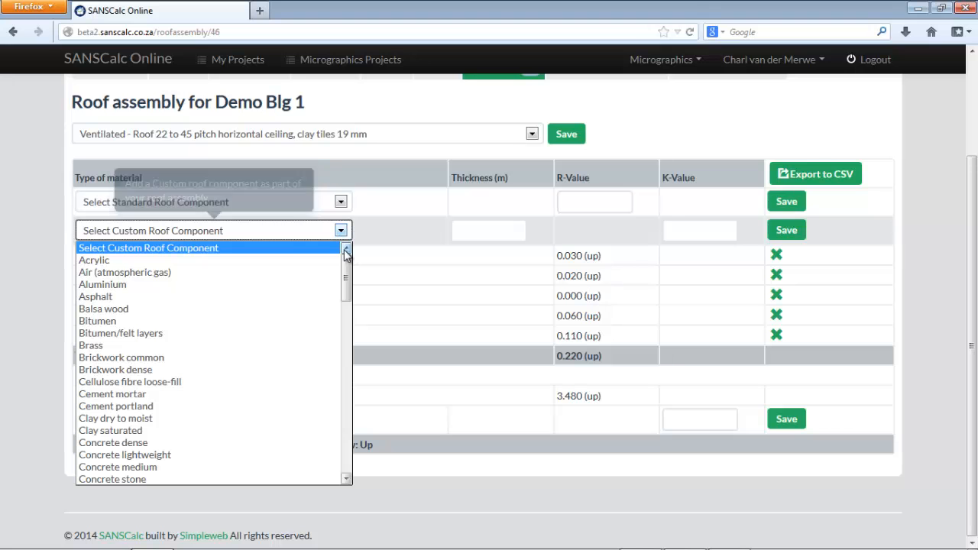
pyautogui.moveTo(344, 282); pyautogui.dragTo(341, 328)
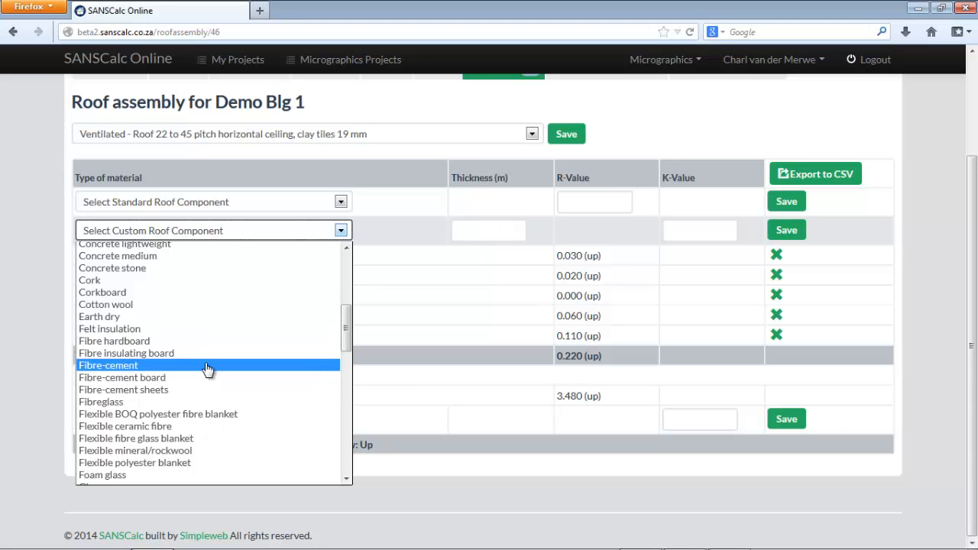
pyautogui.scroll(-5, 211, 395)
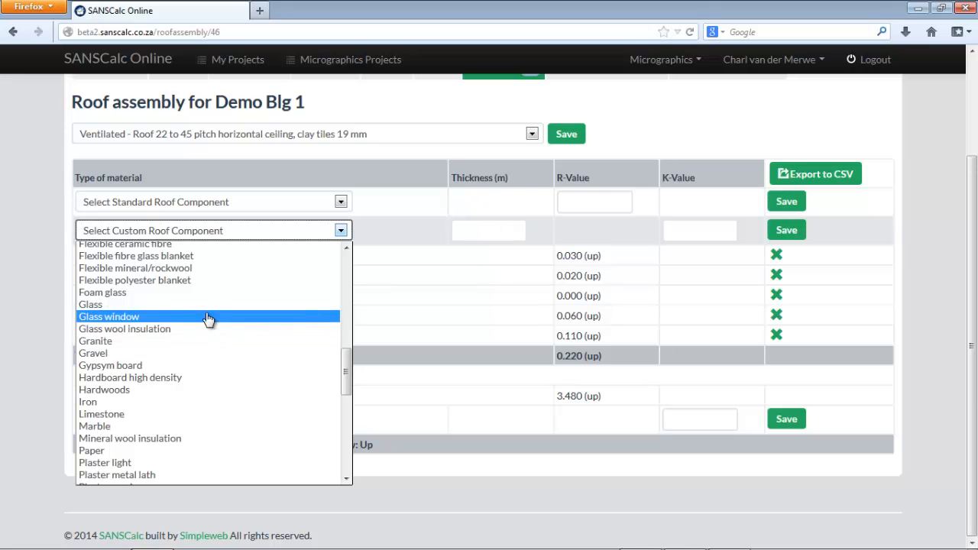
pyautogui.scroll(-3, 227, 387)
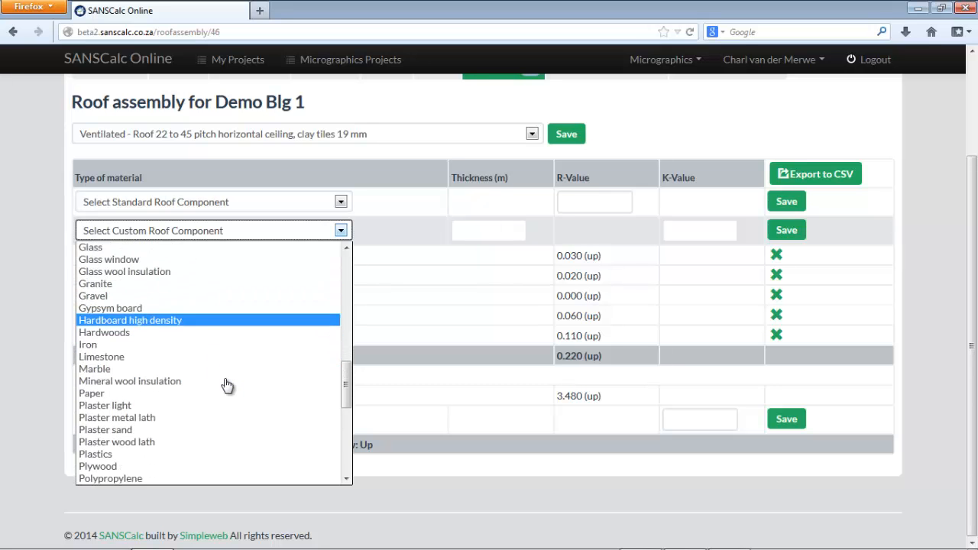
pyautogui.scroll(-2, 227, 387)
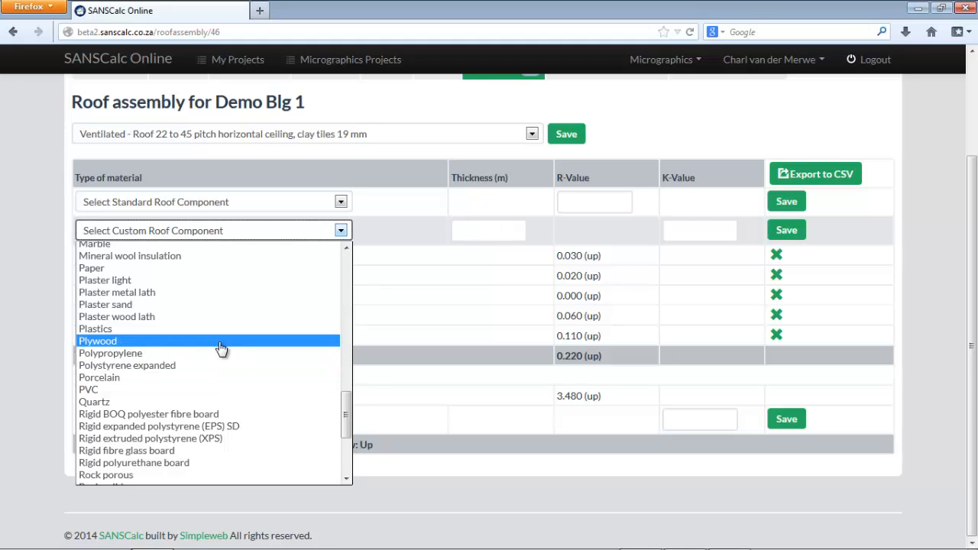
pyautogui.click(221, 345)
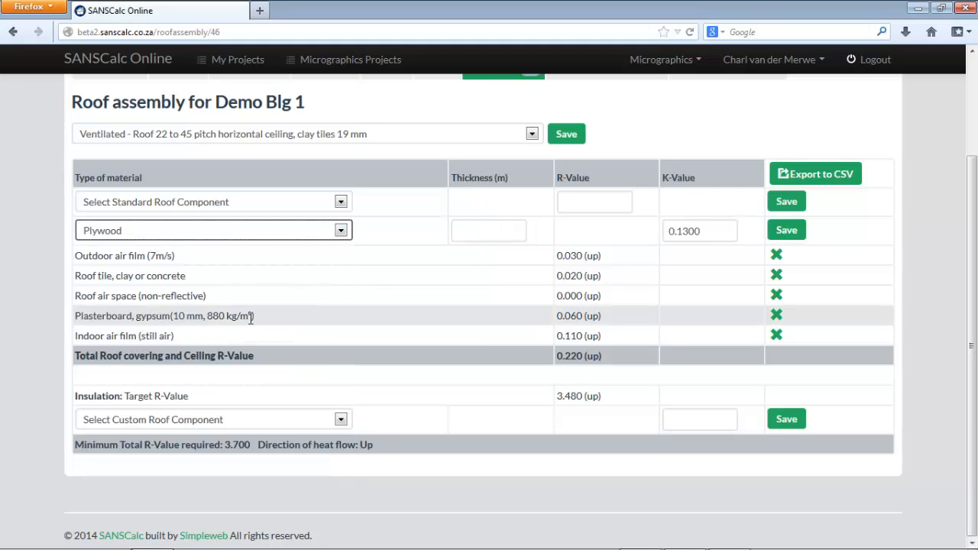
pyautogui.click(478, 224)
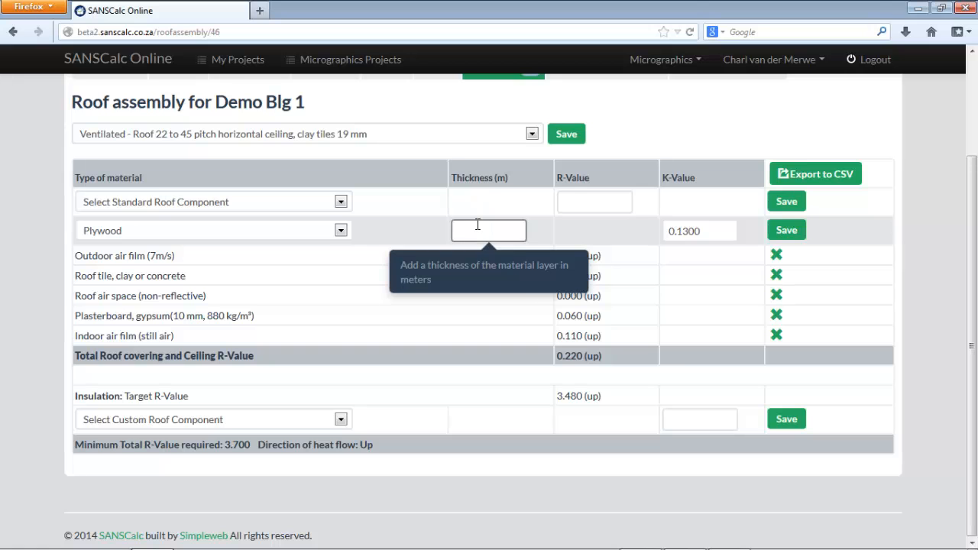
pyautogui.write('0.2')
pyautogui.click(592, 243)
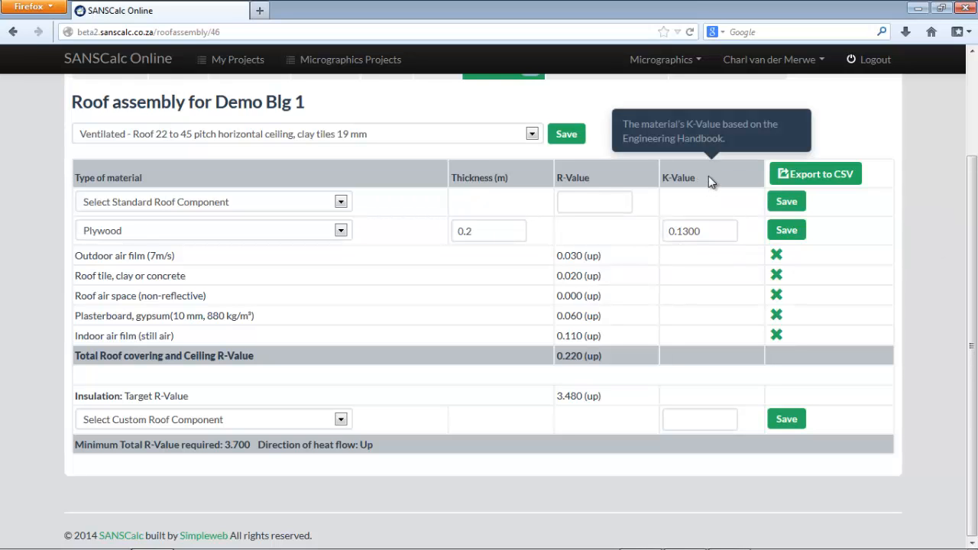
pyautogui.click(787, 231)
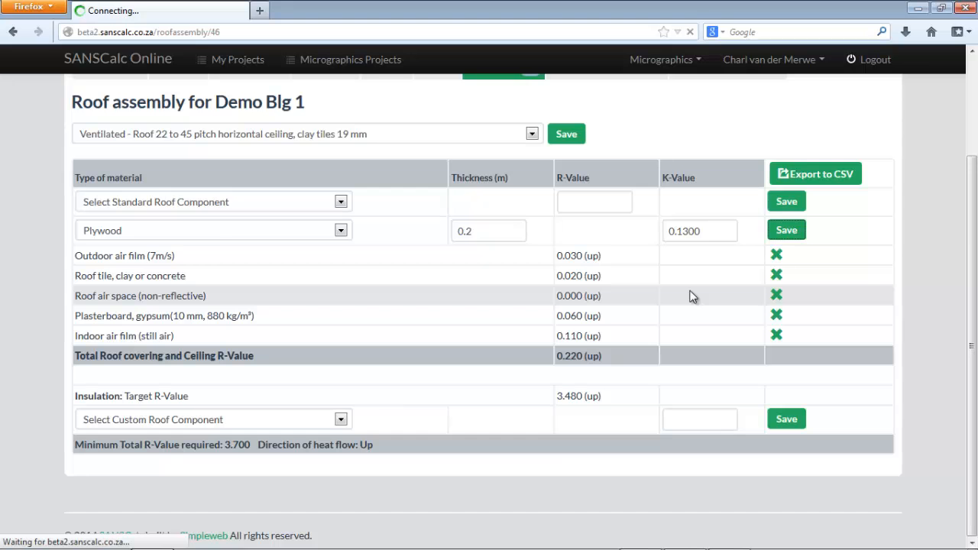
# Check the roof's insulation target, then save Flexible ceramic fibre as the insulation material to calculate its required thickness.
pyautogui.scroll(-3, 650, 329)
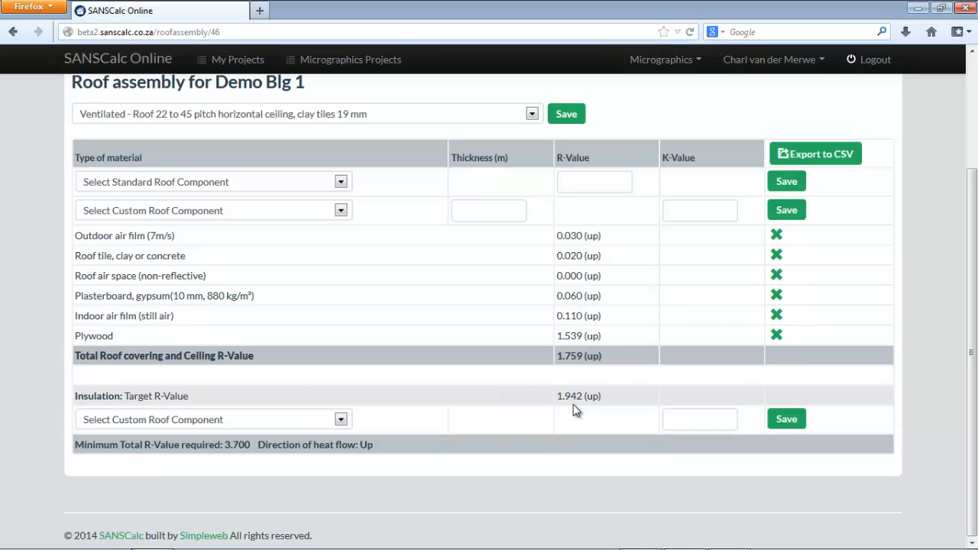
pyautogui.moveTo(223, 445); pyautogui.dragTo(252, 448)
pyautogui.click(448, 449)
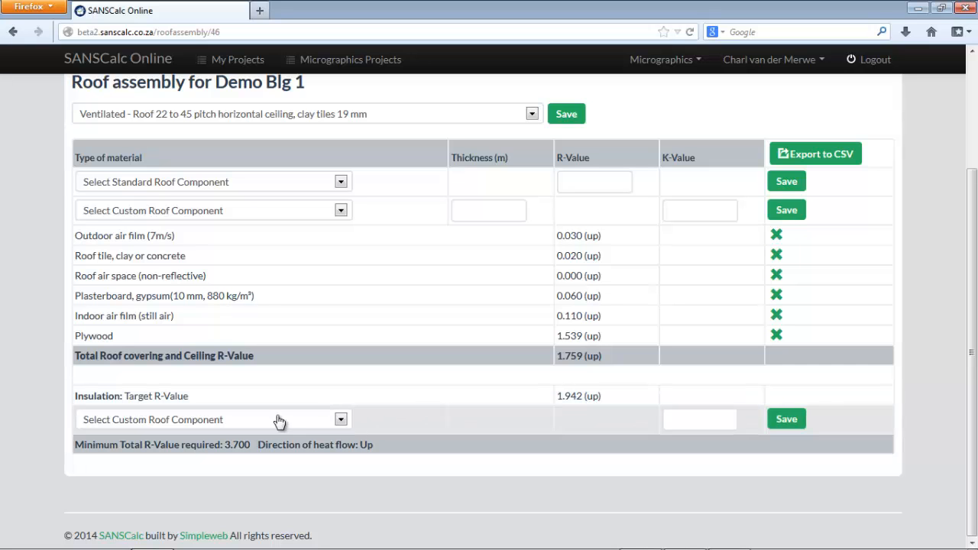
pyautogui.click(247, 423)
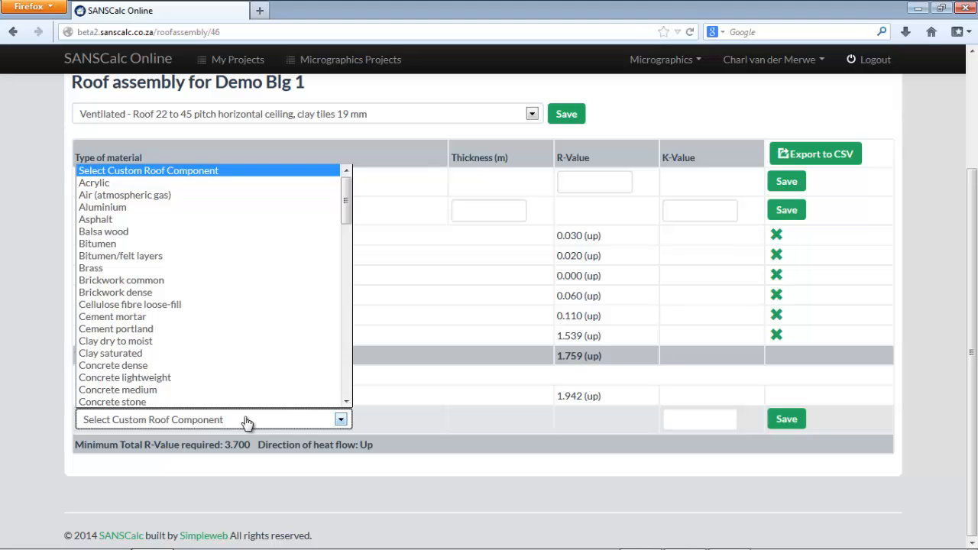
pyautogui.scroll(-5, 236, 353)
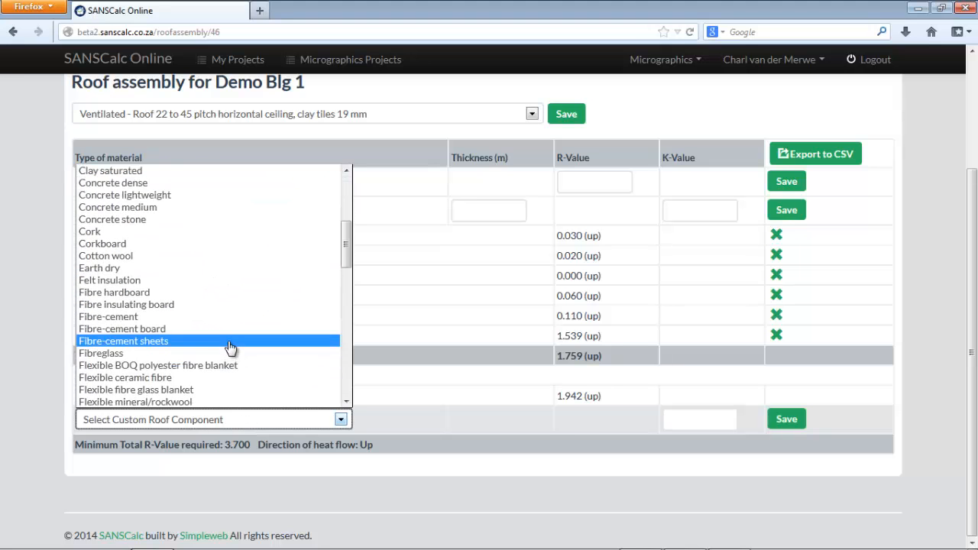
pyautogui.click(233, 378)
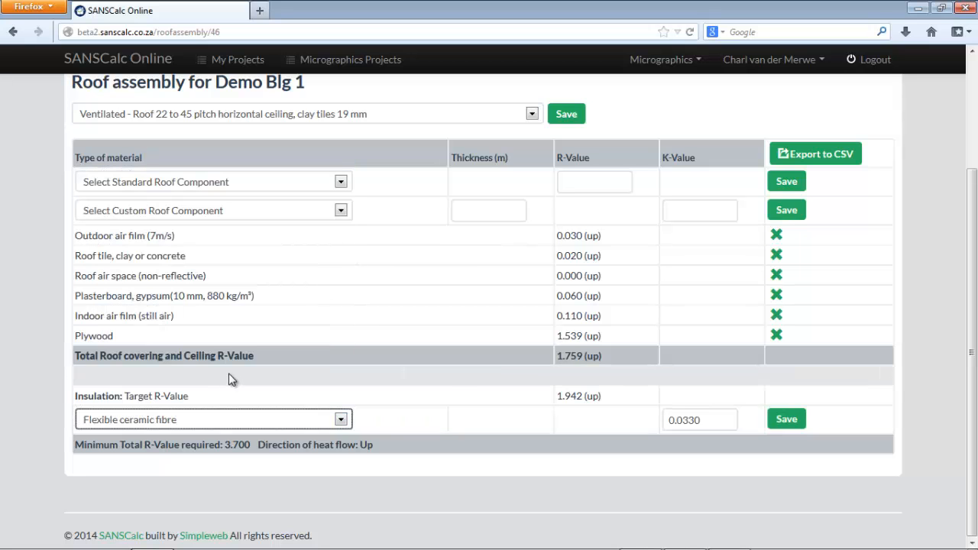
pyautogui.click(772, 421)
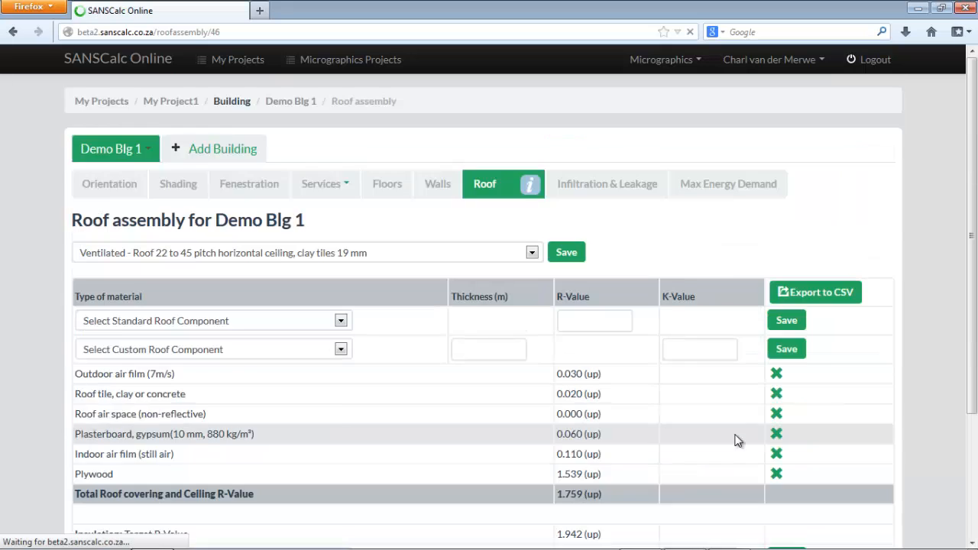
pyautogui.scroll(-4, 727, 433)
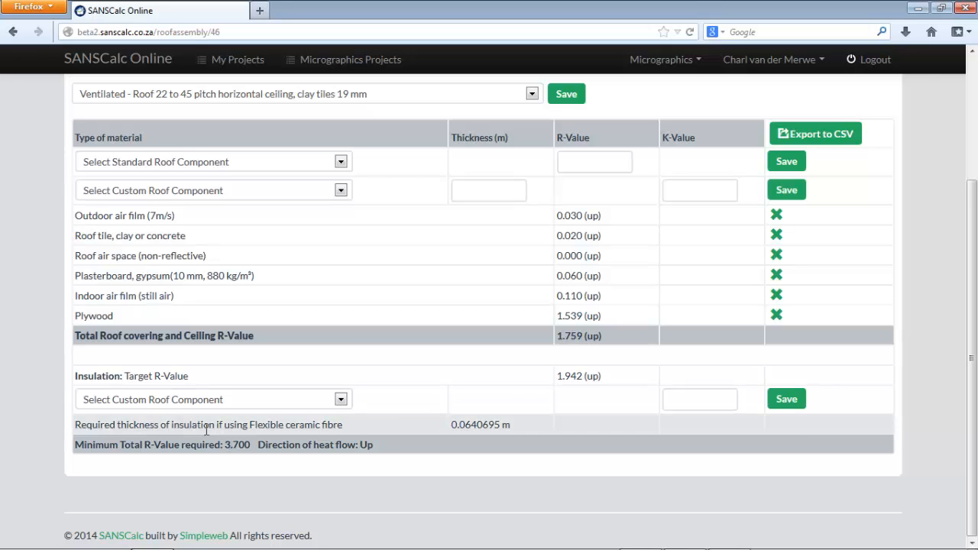
pyautogui.scroll(4, 306, 382)
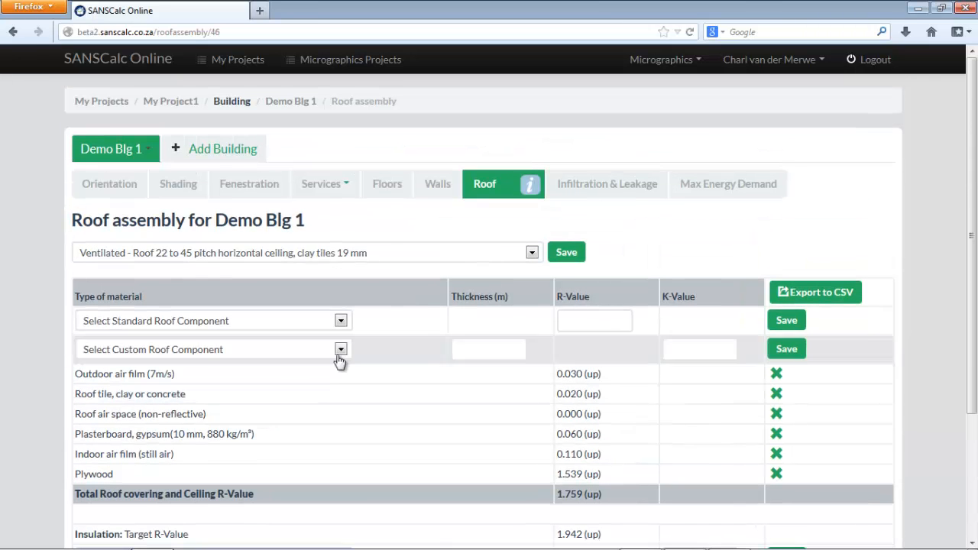
# In Infiltration & Leakage, enable Openable Glazing, Double Action Swing Door or Revolving doors, and Conditioned Space for External Doors and Roofs, Walls and Floors; save.
pyautogui.click(597, 189)
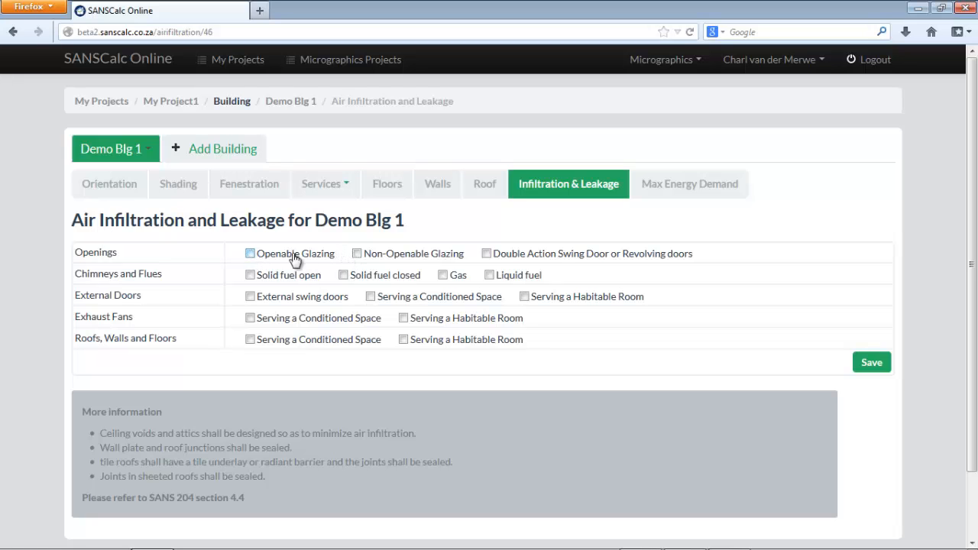
pyautogui.click(258, 260)
pyautogui.click(485, 254)
pyautogui.click(371, 299)
pyautogui.click(250, 341)
pyautogui.click(871, 364)
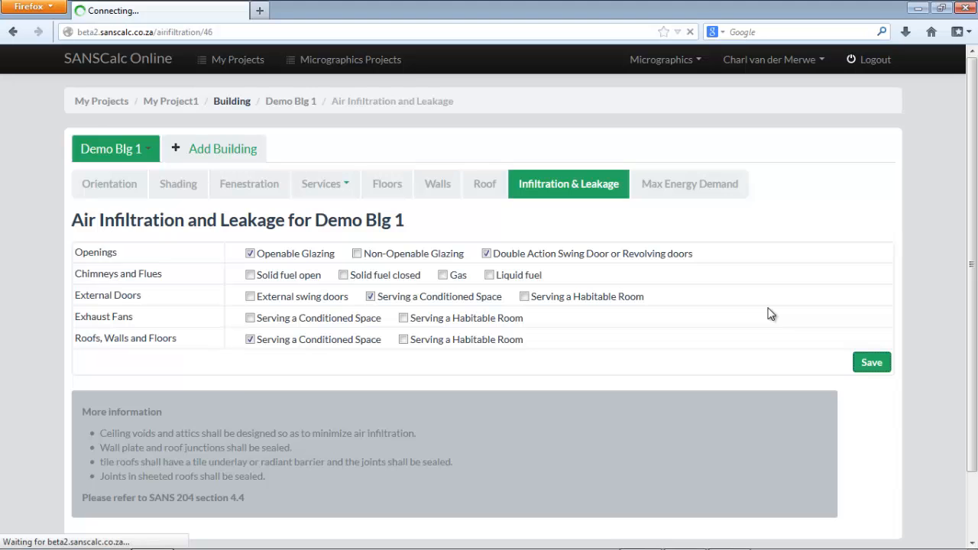
pyautogui.scroll(-5, 374, 399)
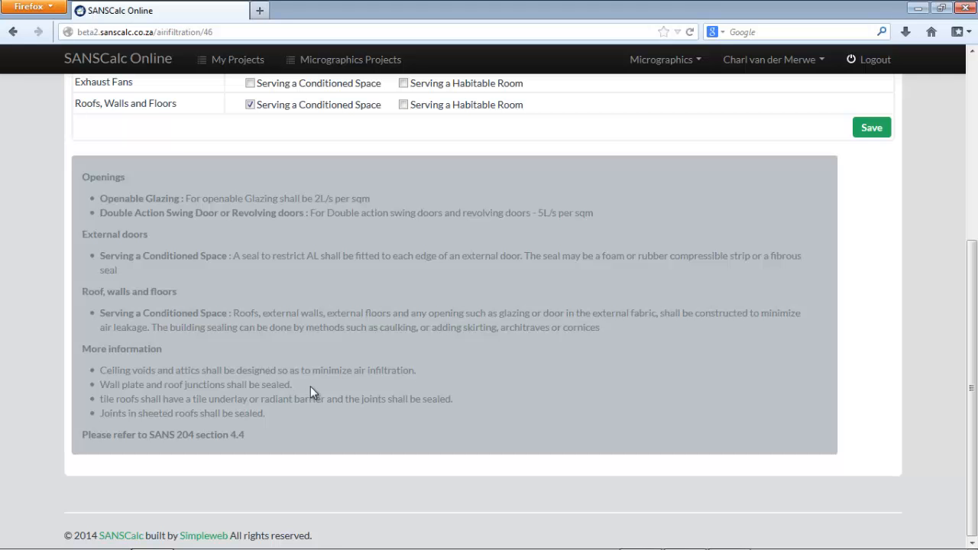
pyautogui.scroll(5, 311, 386)
# Set the Nett Floor area to 320 m² in Max Energy Demand, save it and check the energy demand results.
pyautogui.click(672, 237)
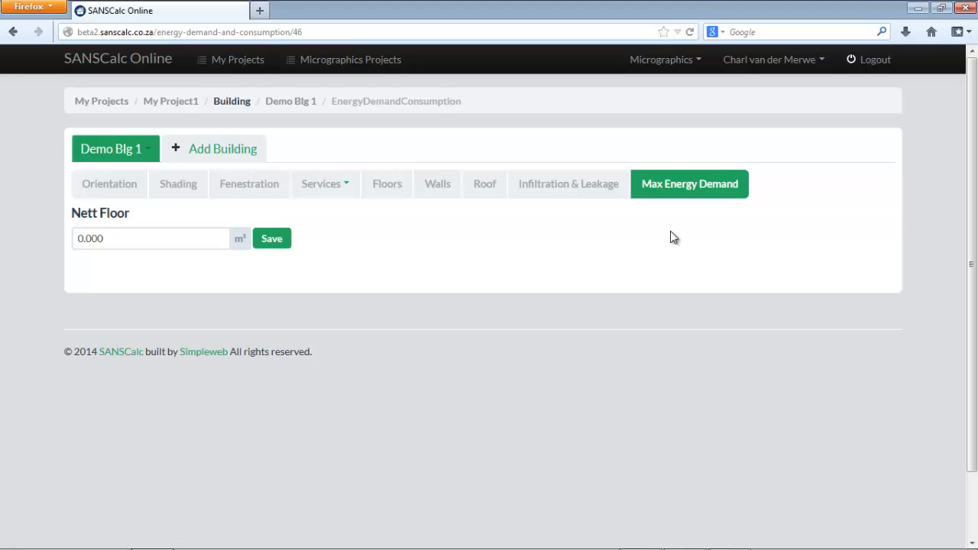
pyautogui.click(115, 238)
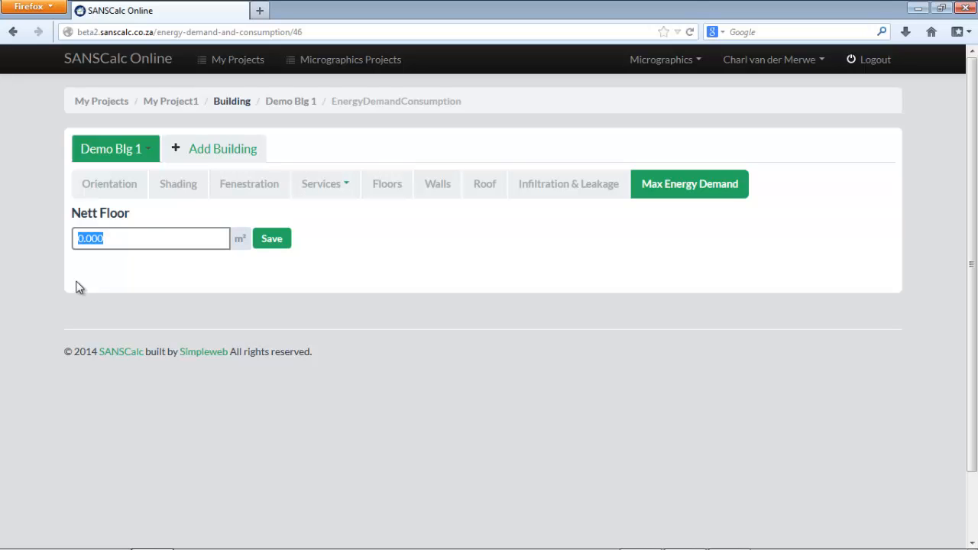
pyautogui.write('320')
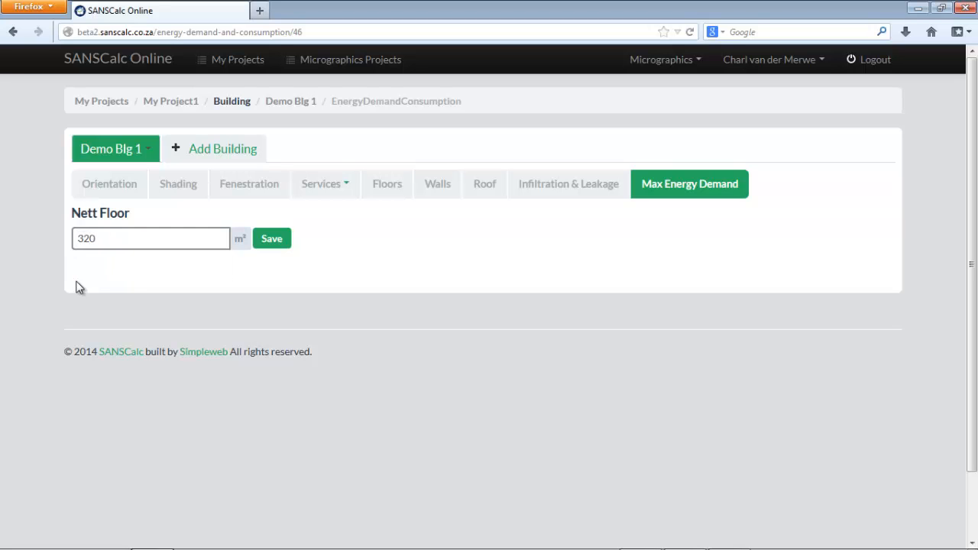
pyautogui.click(287, 242)
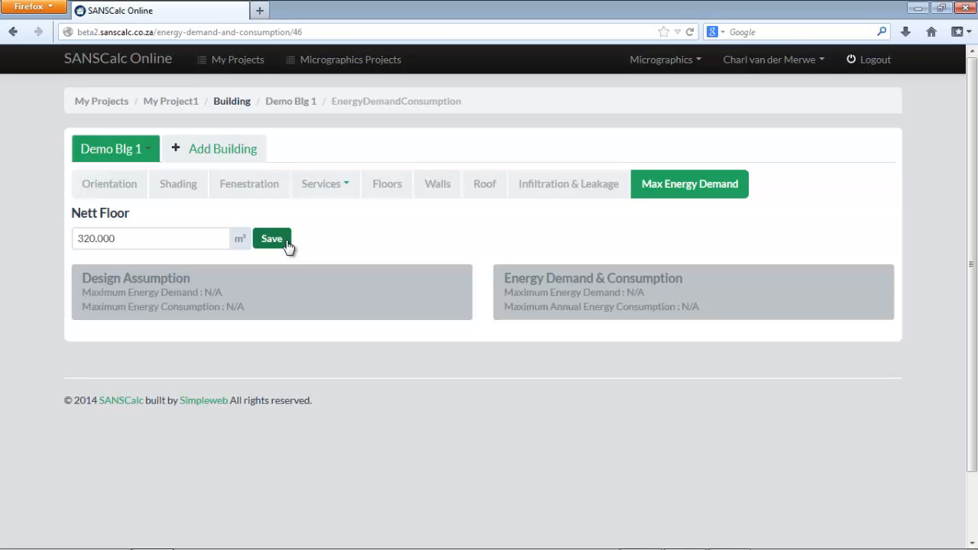
pyautogui.moveTo(231, 297)
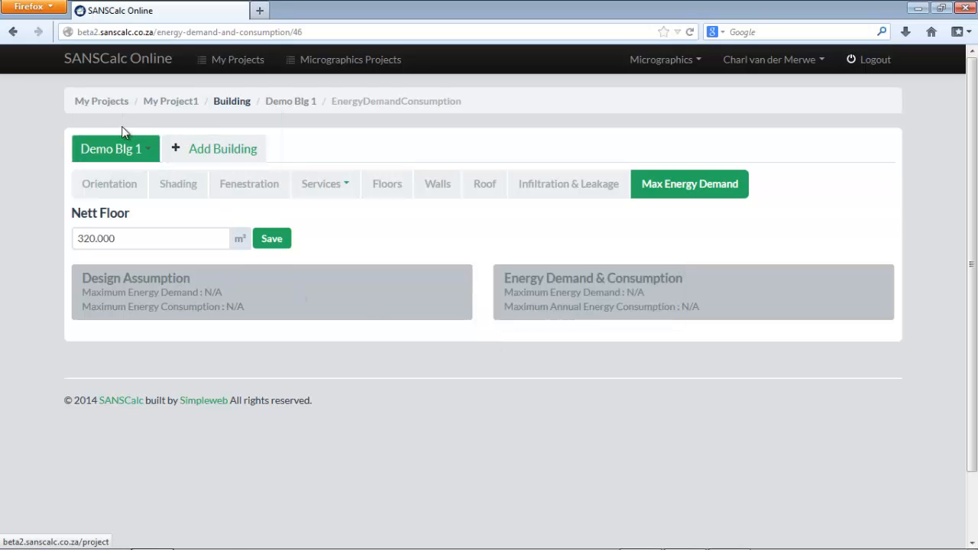
pyautogui.moveTo(282, 324)
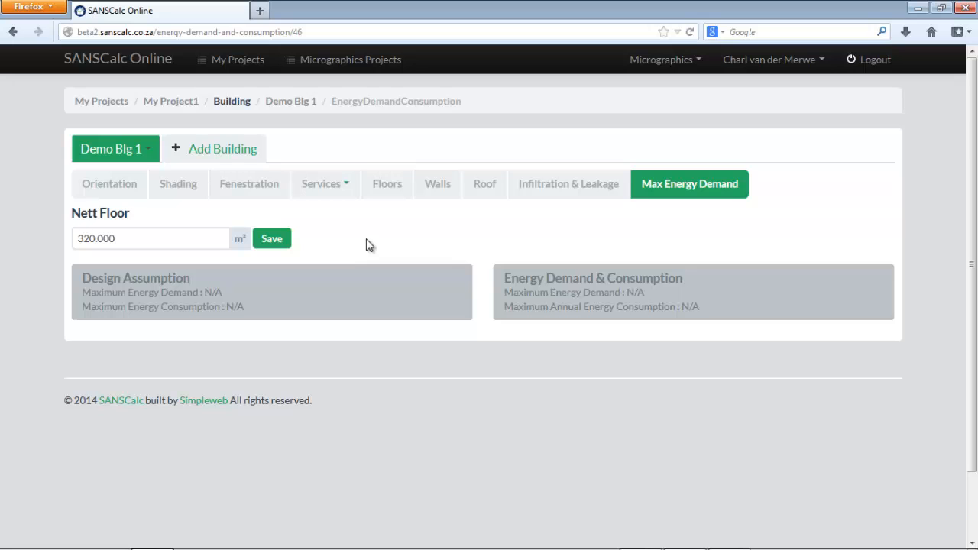
# Generate the PDF report for Demo Blg 1 and open the downloaded demo_blg_1.pdf in Adobe Reader.
pyautogui.click(133, 153)
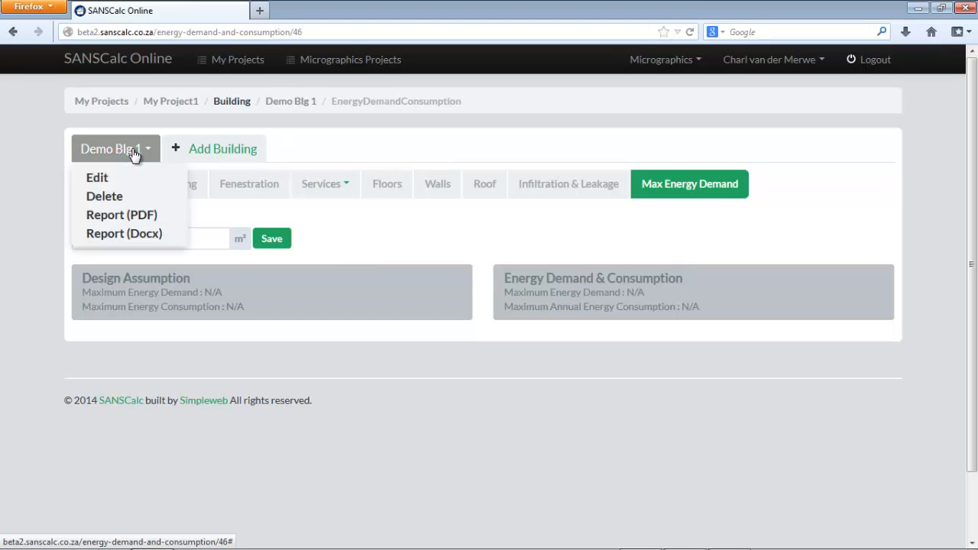
pyautogui.click(149, 218)
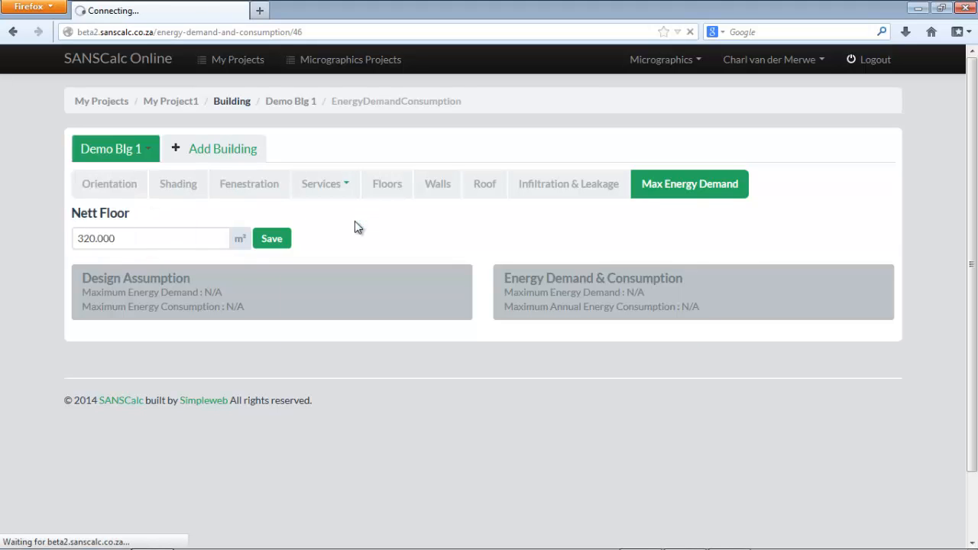
pyautogui.click(449, 328)
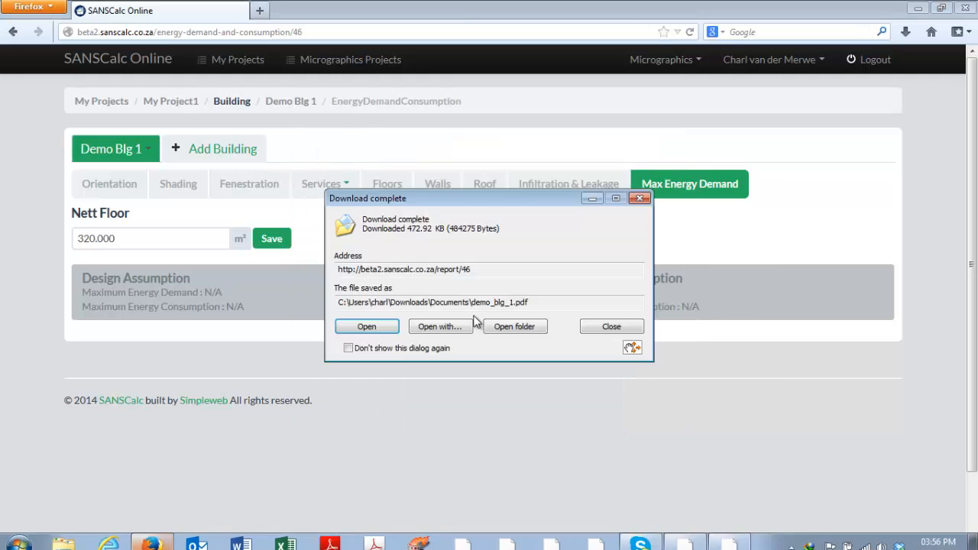
pyautogui.click(372, 329)
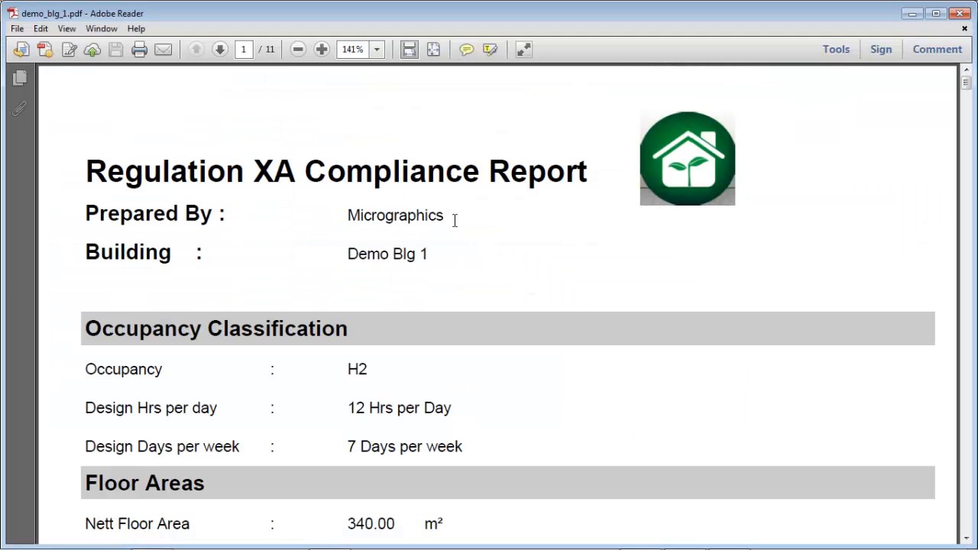
# Look through the Regulation XA Compliance Report's pages, close the report and return to the SANSCalc Online home page.
pyautogui.scroll(-3, 547, 282)
pyautogui.keyDown('ctrl'); pyautogui.scroll(-2, 547, 281); pyautogui.keyUp('ctrl')
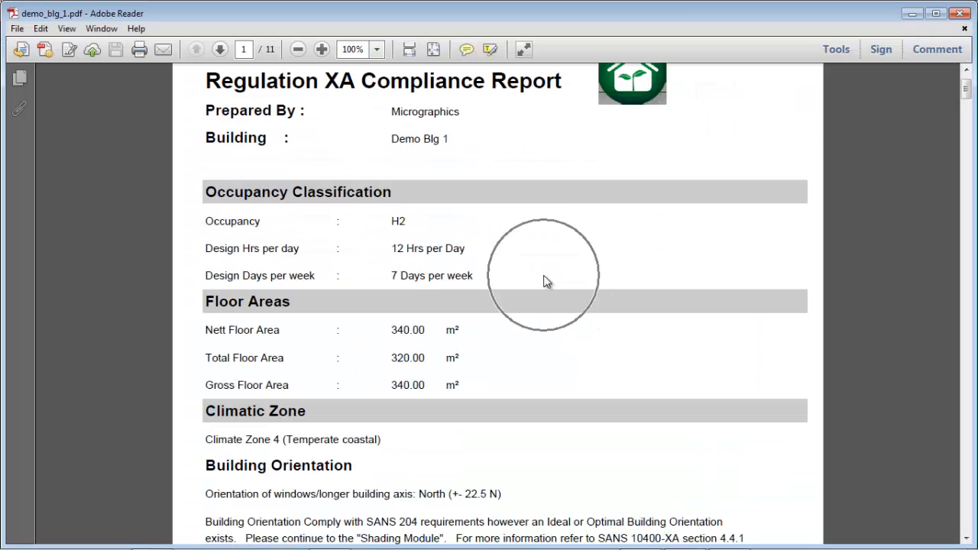
pyautogui.scroll(-3, 544, 280)
pyautogui.keyDown('ctrl'); pyautogui.scroll(-2, 544, 273); pyautogui.keyUp('ctrl')
pyautogui.scroll(-5, 548, 268)
pyautogui.scroll(-20, 548, 268)
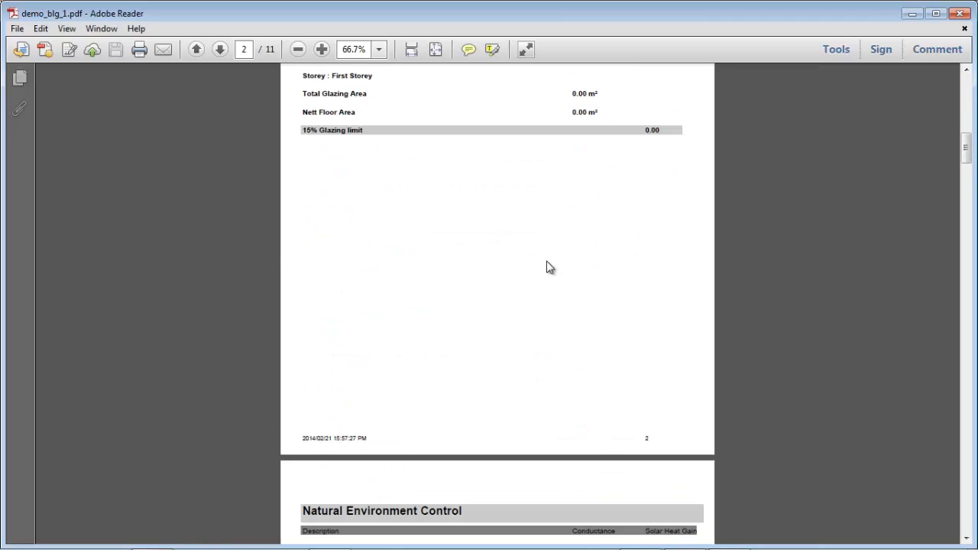
pyautogui.scroll(-20, 548, 255)
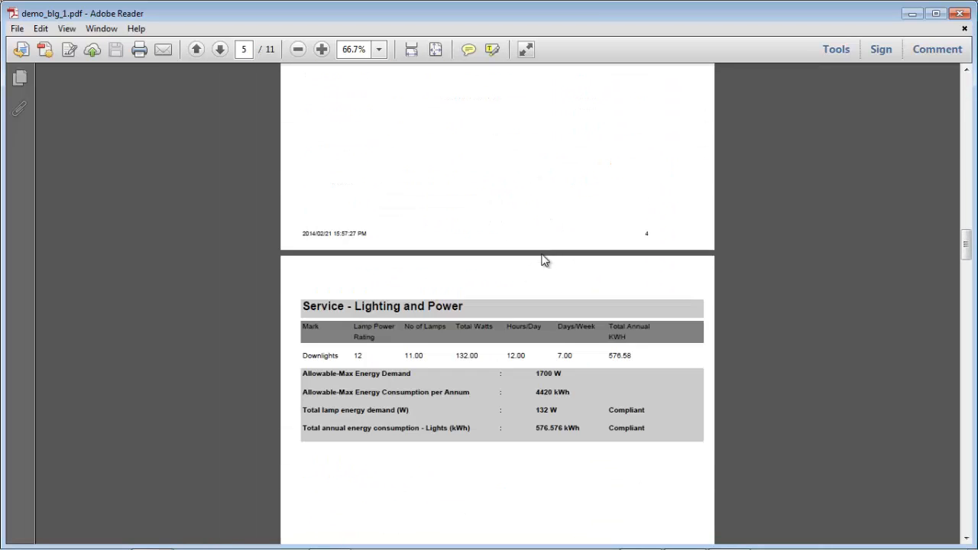
pyautogui.scroll(-10, 544, 245)
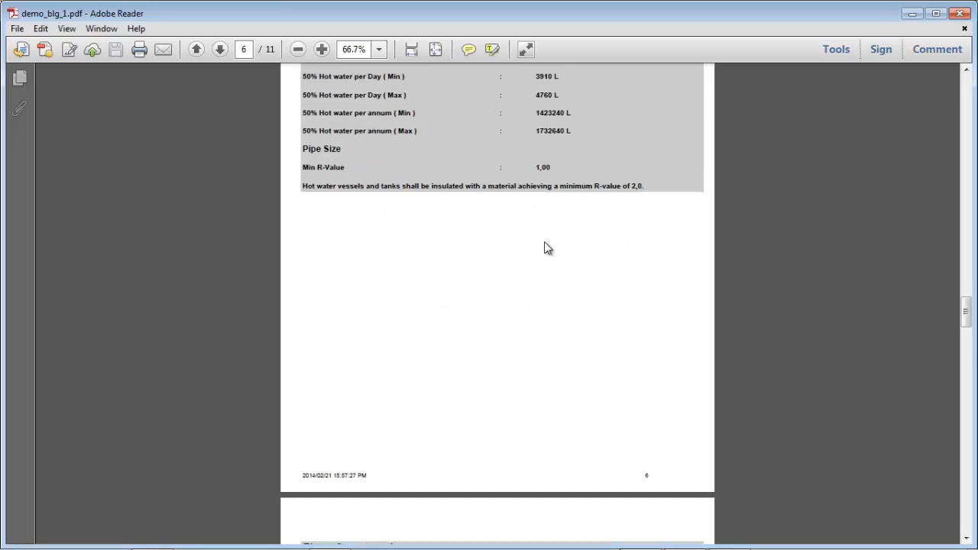
pyautogui.click(962, 14)
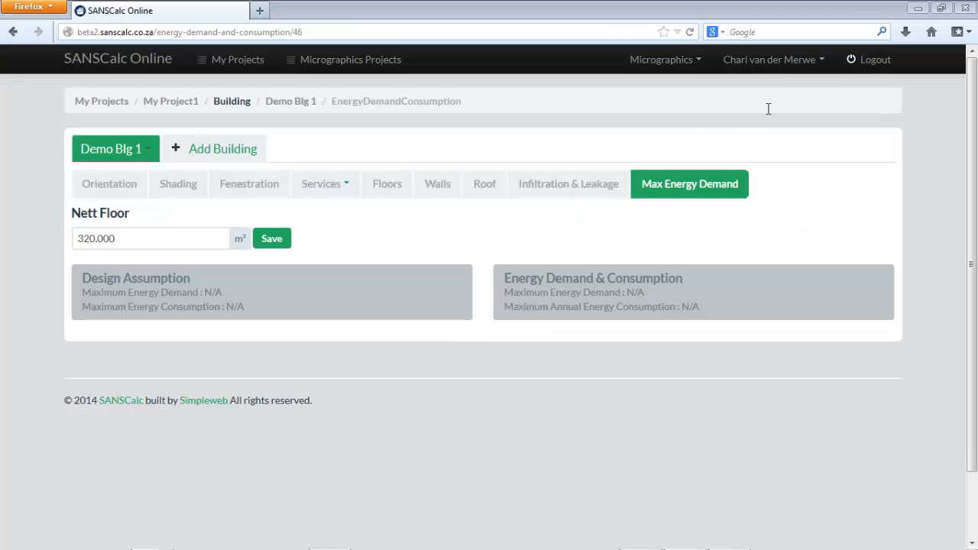
pyautogui.click(105, 59)
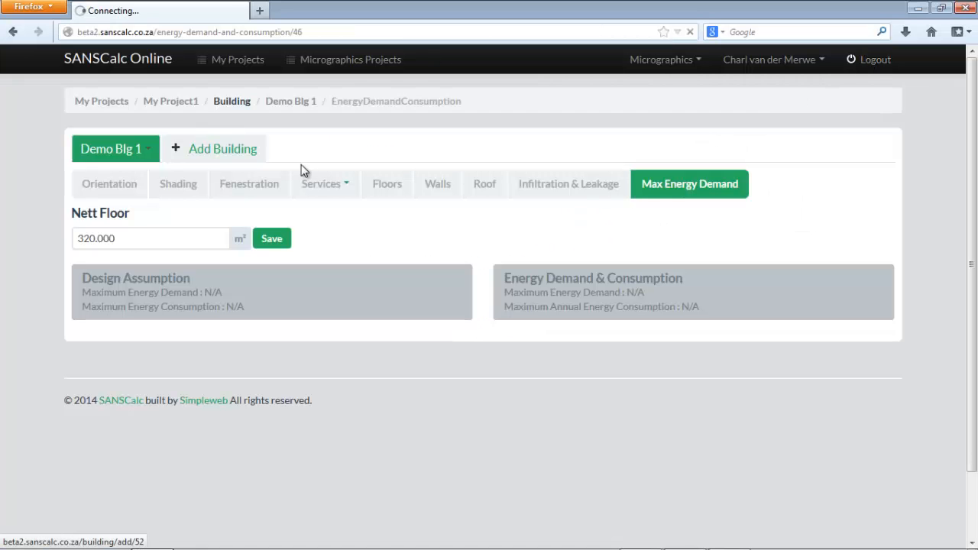